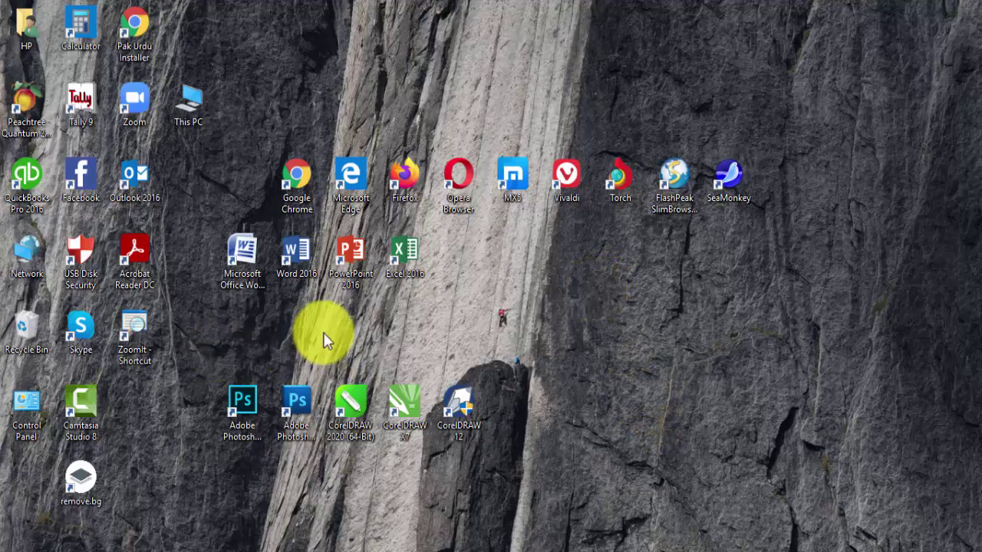
- Start Word 2016 and open the recent document "accounting notes 2"
{"action": "double_click", "coordinate": [298, 259]}
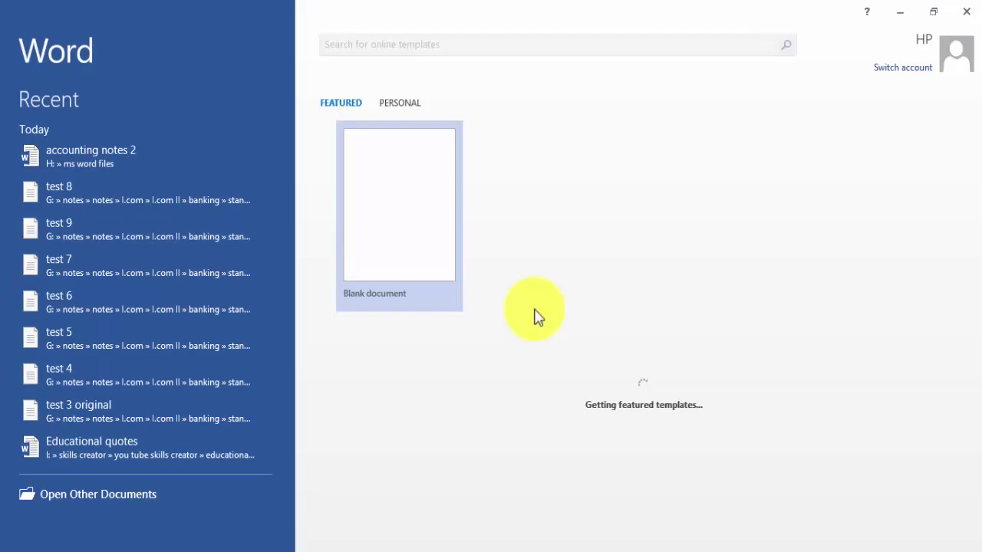
{"action": "left_click", "coordinate": [65, 152]}
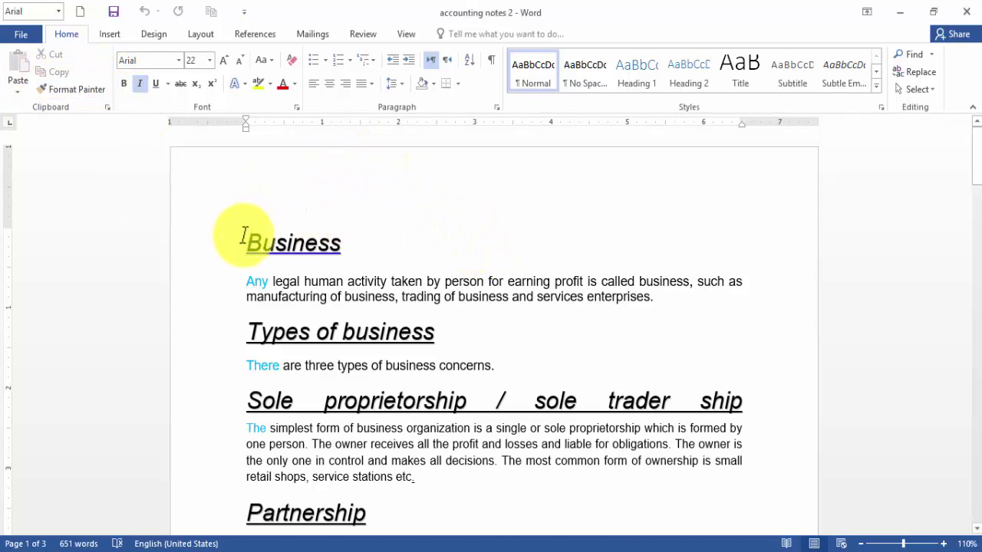
- Copy the formatting of the "Business" heading onto "services enterprises" in the paragraph below it with Format Painter
{"action": "left_click_drag", "start_coordinate": [246, 241], "coordinate": [342, 241]}
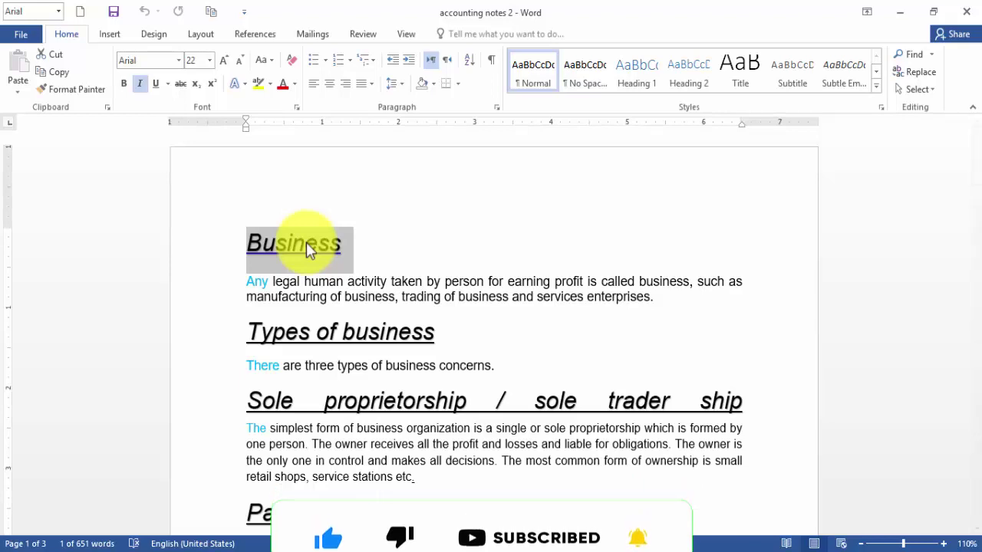
{"action": "left_click", "coordinate": [420, 213]}
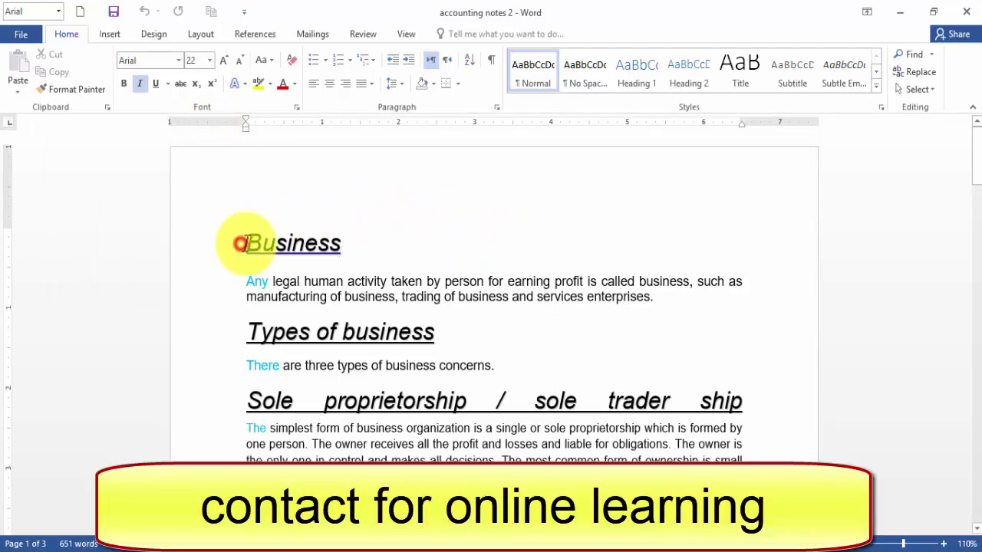
{"action": "left_click_drag", "start_coordinate": [240, 242], "coordinate": [344, 252]}
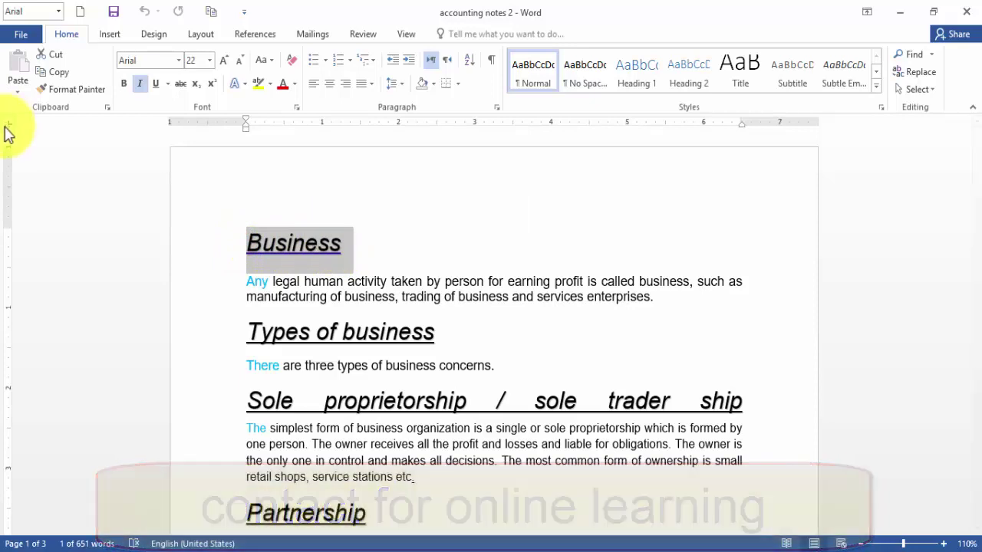
{"action": "left_click", "coordinate": [80, 90]}
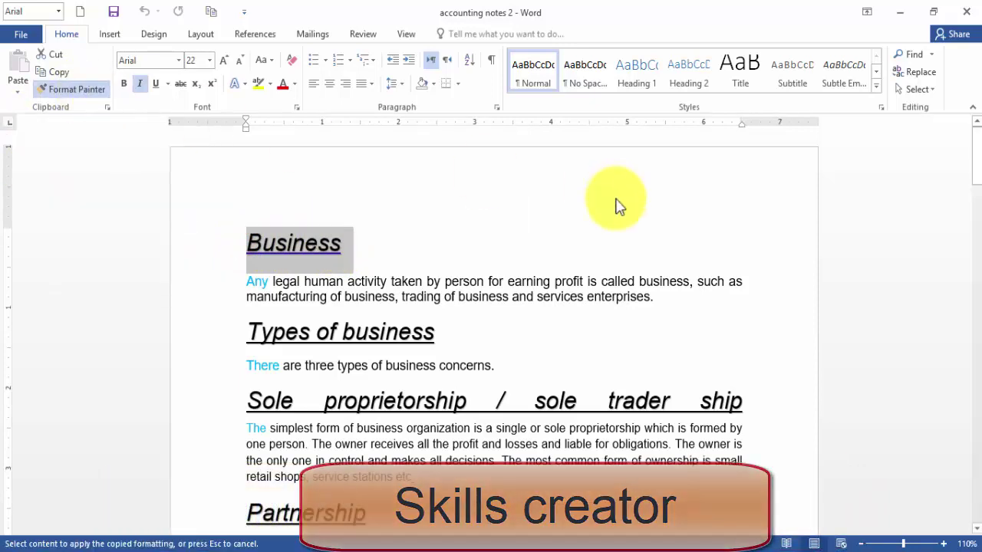
{"action": "left_click_drag", "start_coordinate": [238, 253], "coordinate": [343, 265]}
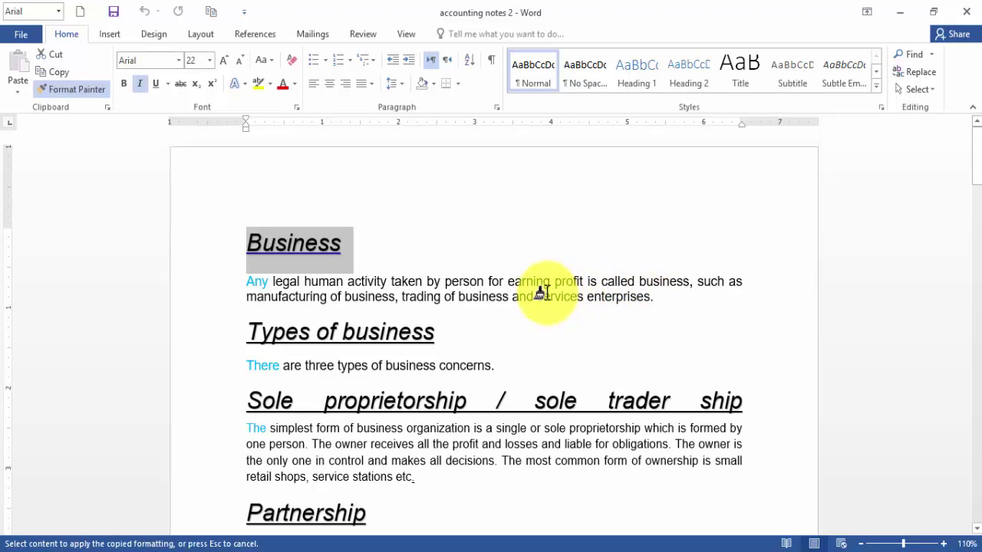
{"action": "left_click_drag", "start_coordinate": [540, 294], "coordinate": [636, 293]}
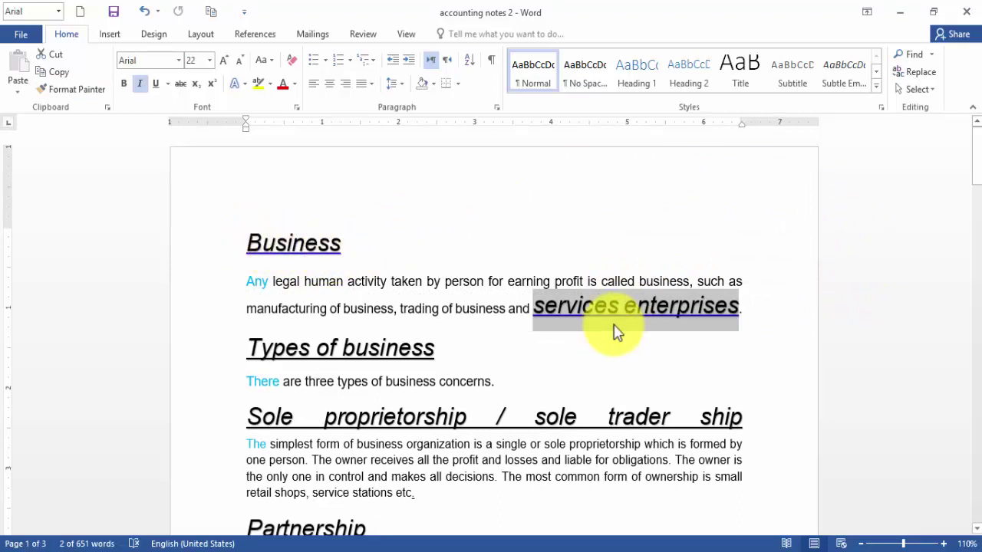
- Copy the formatting of the "Partnership" heading and apply it to the word "agreement" in that section's second paragraph
{"action": "scroll", "coordinate": [618, 330], "scroll_direction": "down", "scroll_amount": 5}
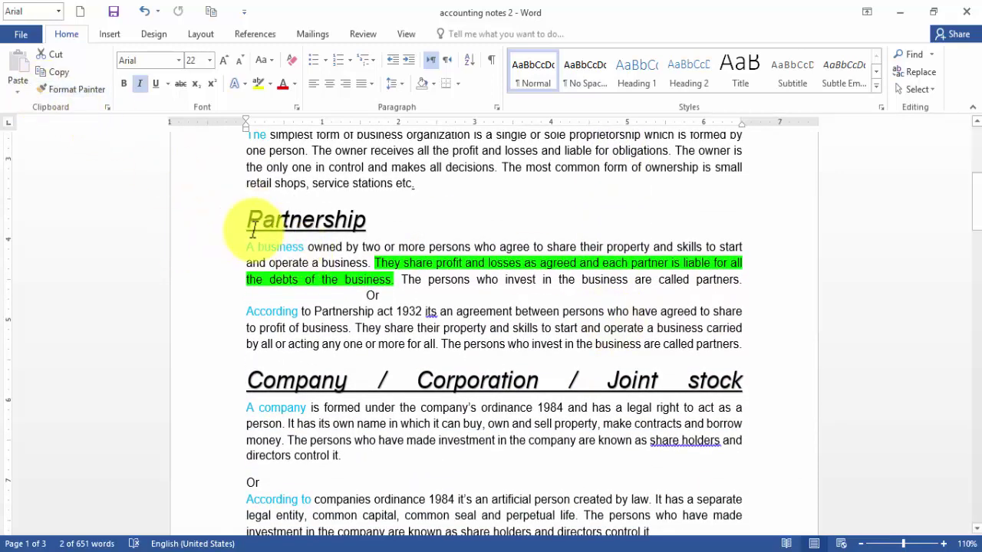
{"action": "left_click_drag", "start_coordinate": [247, 217], "coordinate": [368, 219]}
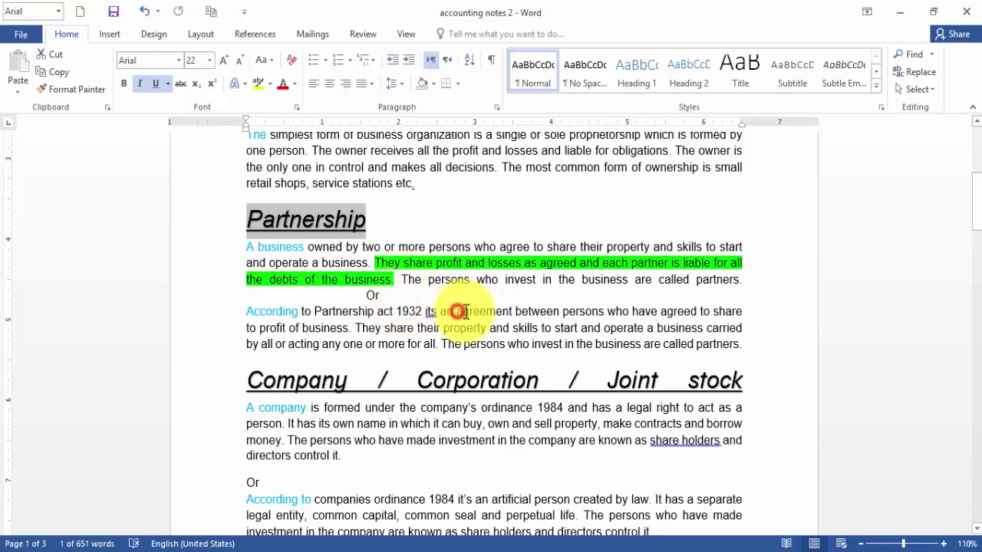
{"action": "left_click_drag", "start_coordinate": [457, 311], "coordinate": [513, 312]}
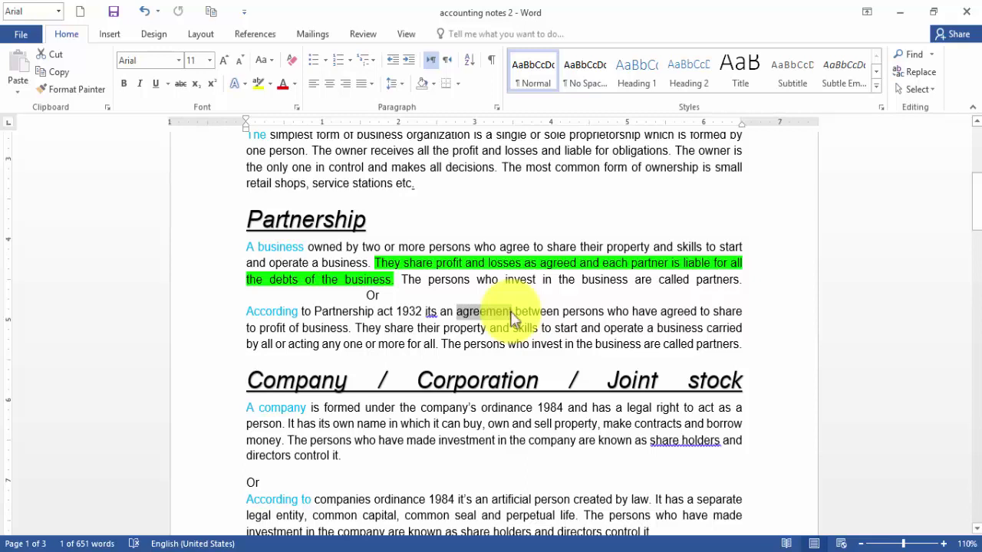
{"action": "key", "text": "ctrl+shift+v"}
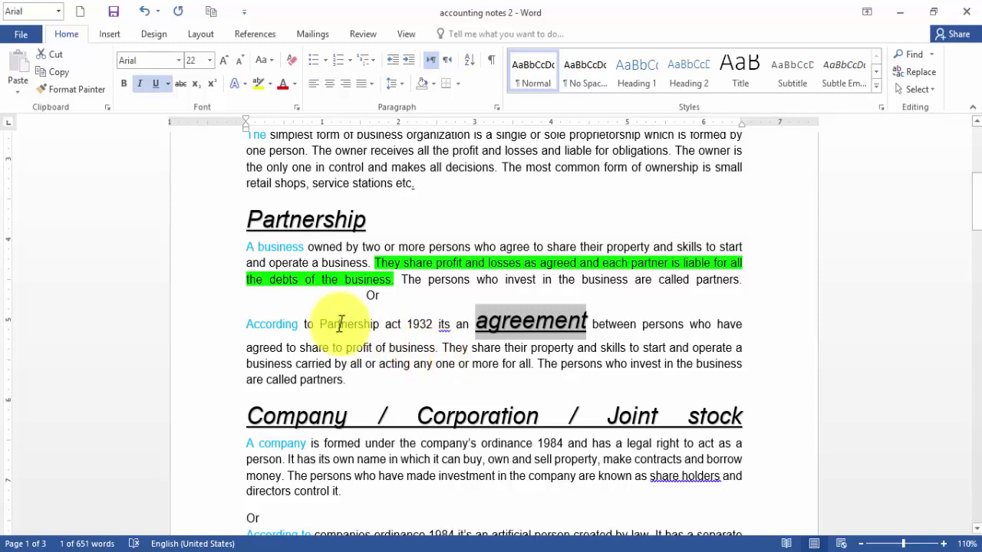
- Use Format Painter to apply the formatting of "business" in the "Types of business" heading to "losses" in the sole proprietorship paragraph
{"action": "scroll", "coordinate": [340, 324], "scroll_direction": "down", "scroll_amount": 5}
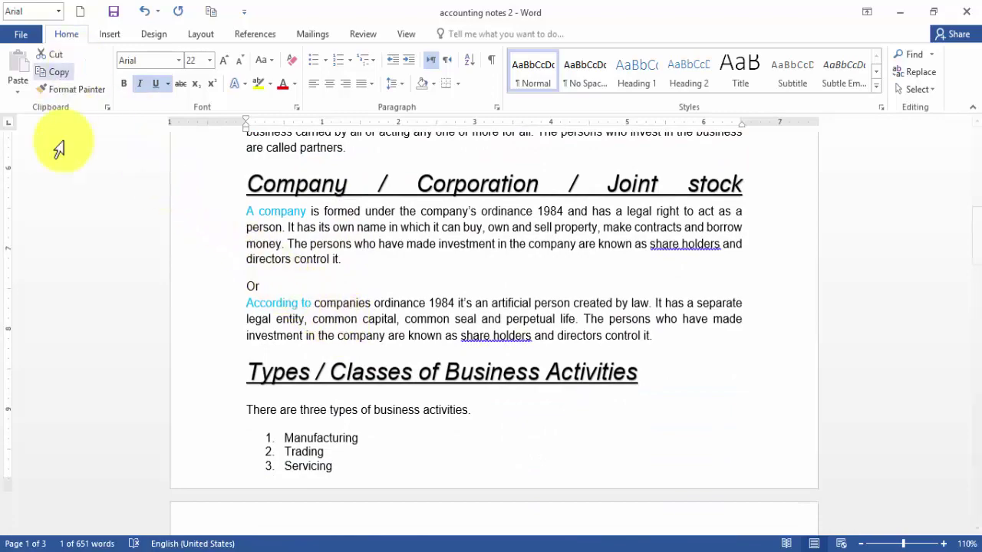
{"action": "scroll", "coordinate": [346, 344], "scroll_direction": "down", "scroll_amount": 8}
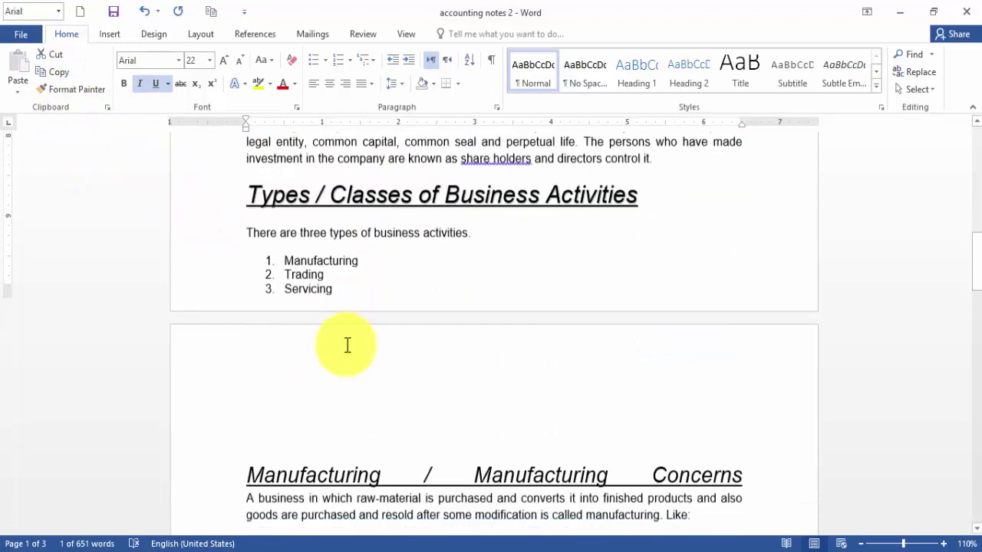
{"action": "scroll", "coordinate": [348, 345], "scroll_direction": "up", "scroll_amount": 15}
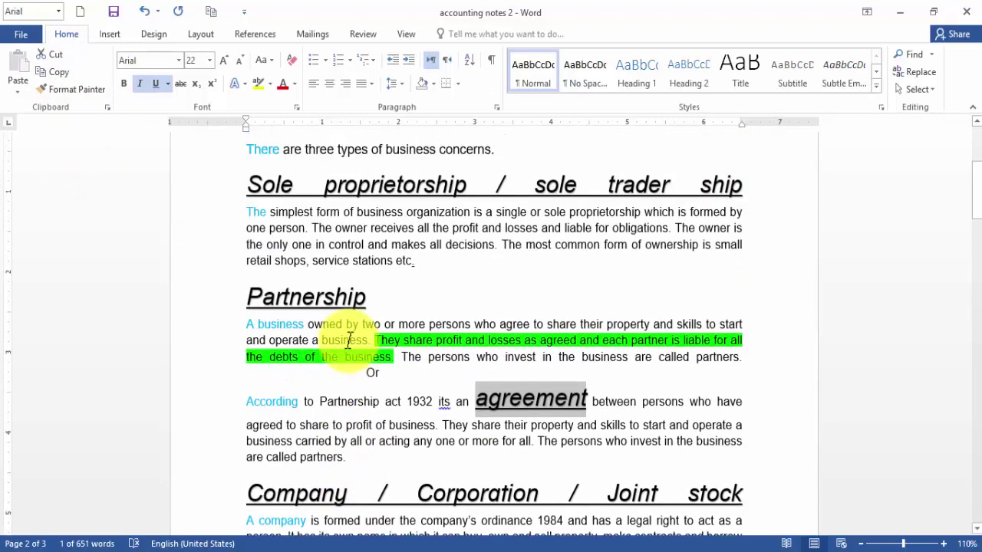
{"action": "scroll", "coordinate": [330, 337], "scroll_direction": "down", "scroll_amount": 1}
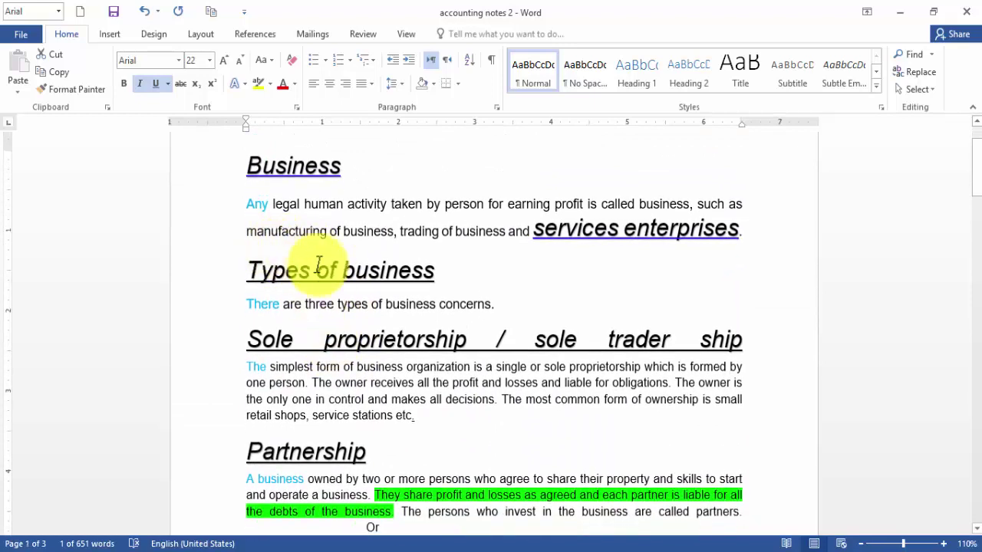
{"action": "left_click_drag", "start_coordinate": [346, 270], "coordinate": [435, 270]}
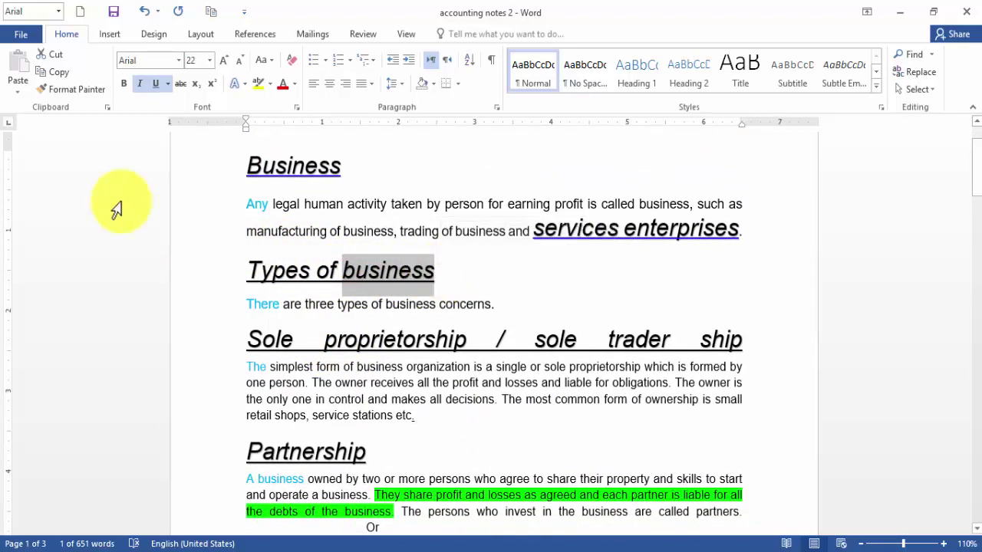
{"action": "left_click", "coordinate": [71, 92]}
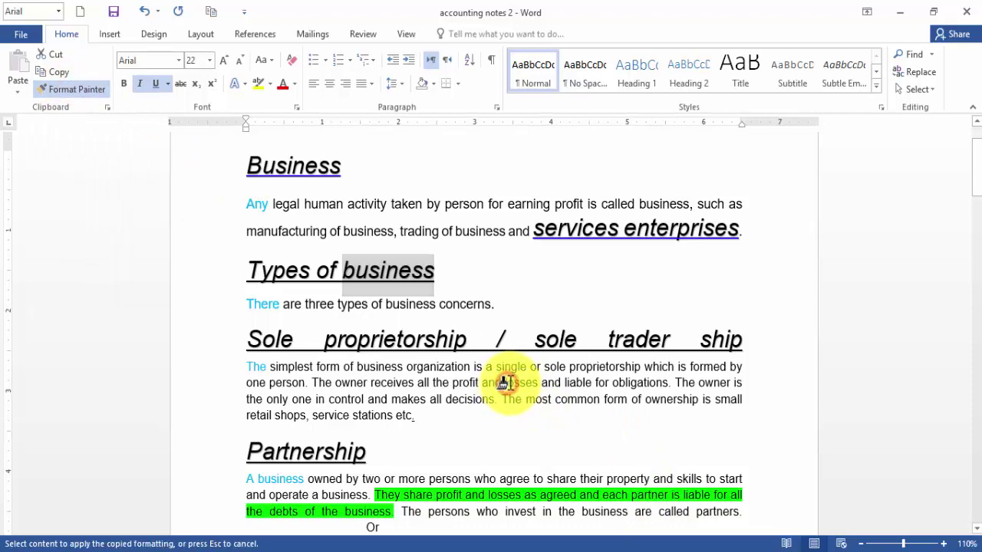
{"action": "left_click_drag", "start_coordinate": [503, 382], "coordinate": [539, 387]}
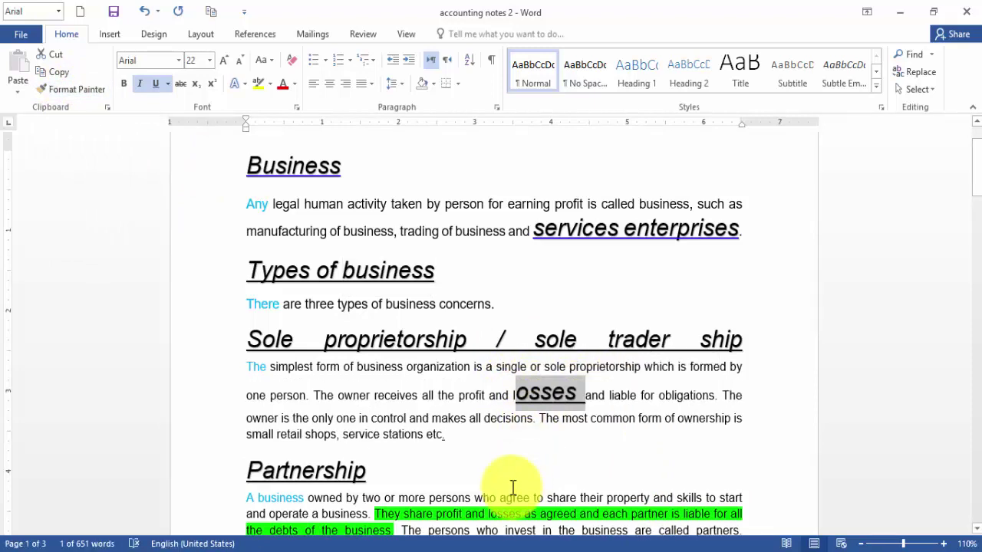
- Undo all the copied formatting on "losses", "agreement" and "services enterprises"
{"action": "left_click", "coordinate": [512, 394]}
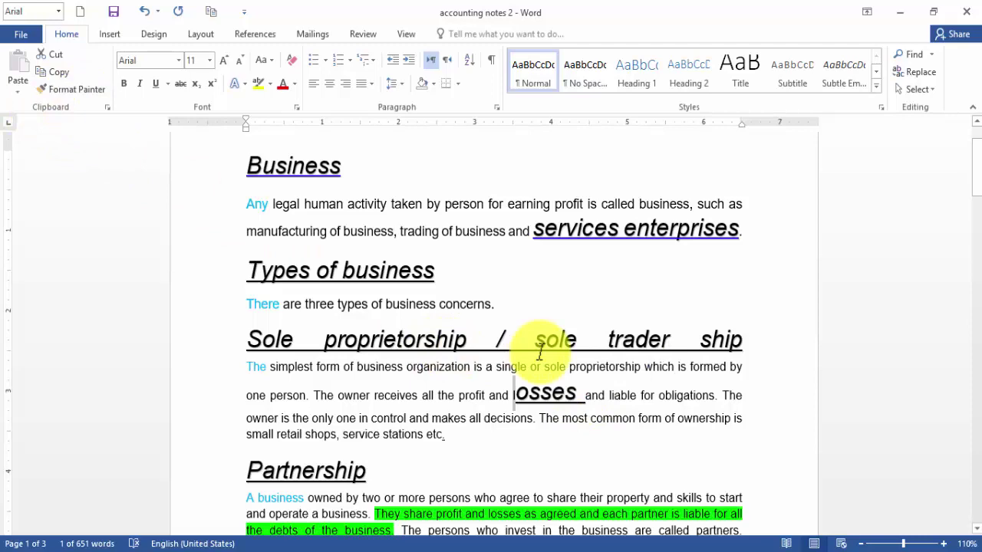
{"action": "key", "text": "ctrl+z"}
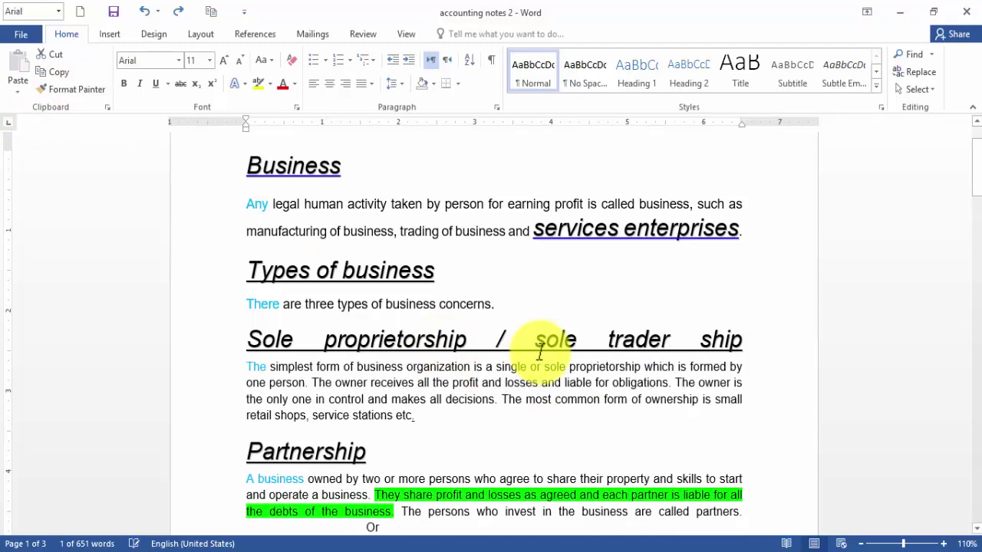
{"action": "key", "text": "ctrl+z"}
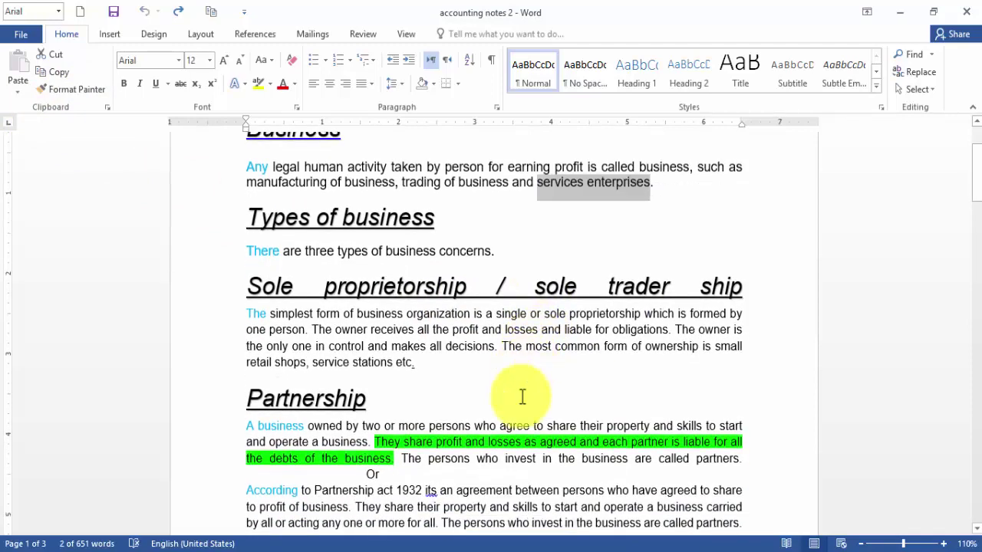
- Set the line spacing of the paragraph under the "Business" heading to 2.0
{"action": "scroll", "coordinate": [523, 398], "scroll_direction": "down", "scroll_amount": 4}
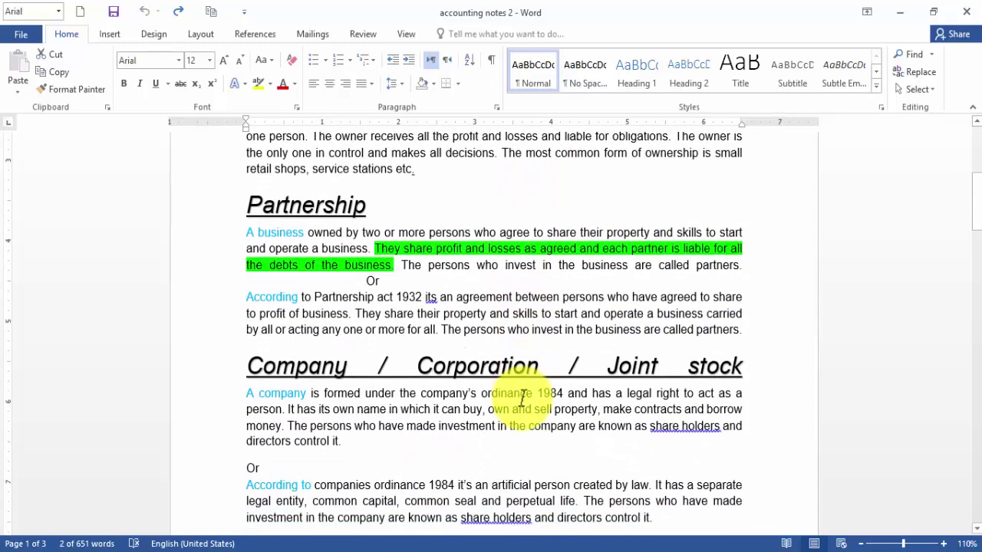
{"action": "scroll", "coordinate": [523, 398], "scroll_direction": "up", "scroll_amount": 5}
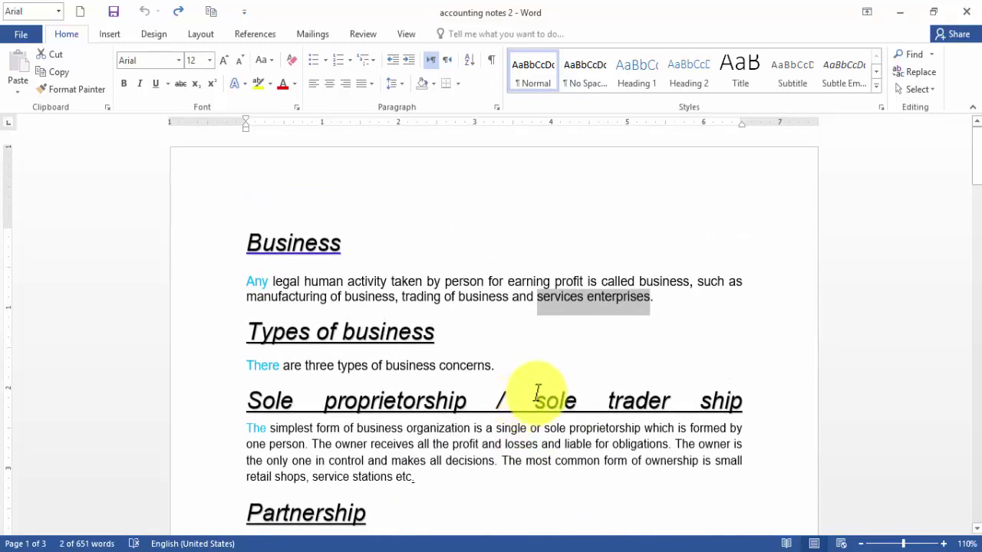
{"action": "left_click", "coordinate": [639, 367]}
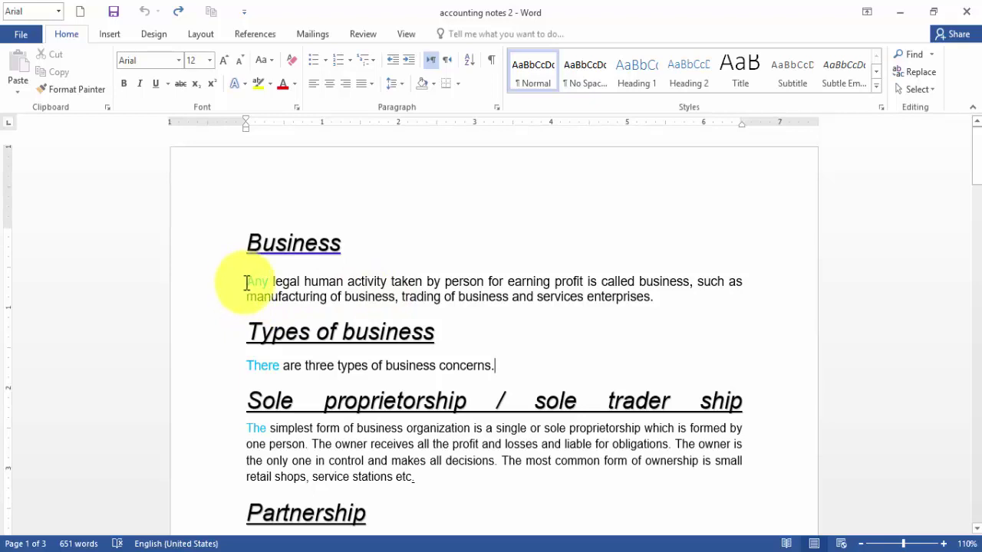
{"action": "left_click_drag", "start_coordinate": [246, 281], "coordinate": [690, 299]}
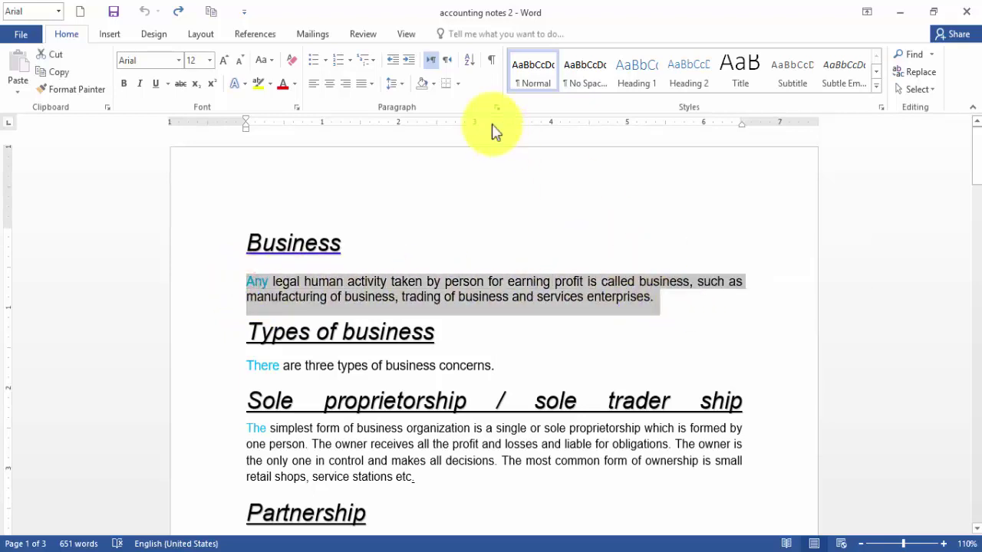
{"action": "left_click", "coordinate": [400, 86]}
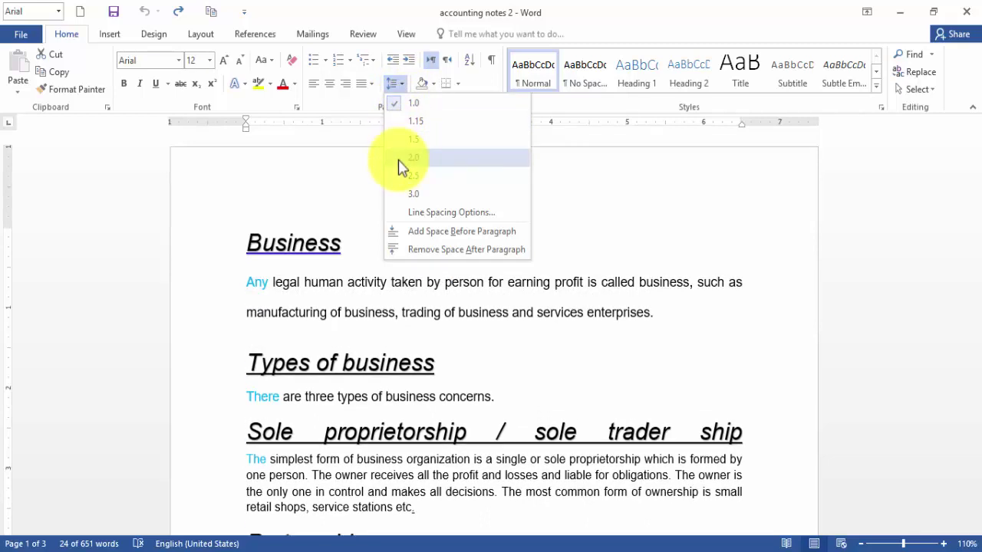
{"action": "left_click", "coordinate": [400, 161]}
{"action": "left_click", "coordinate": [656, 322]}
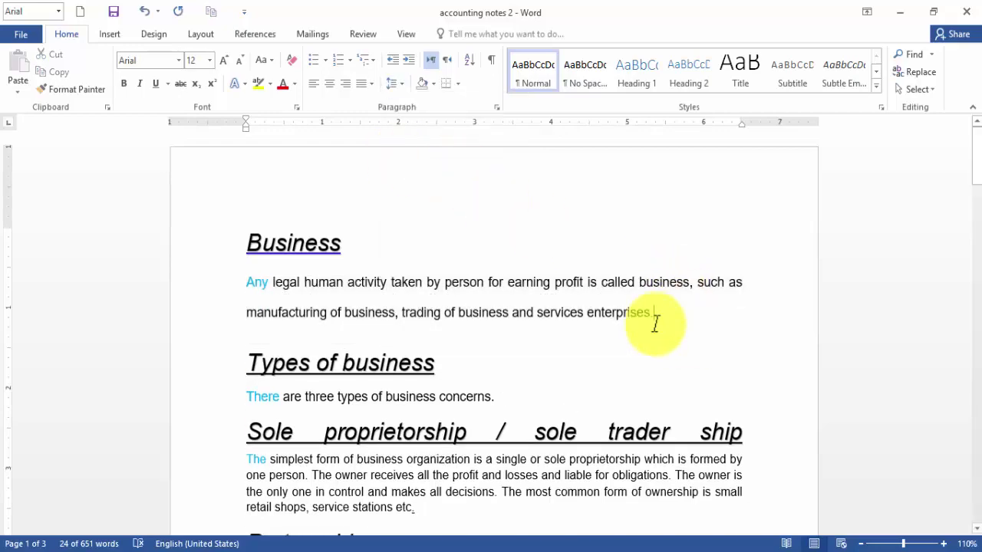
- Set the line spacing of the first paragraph under the "Company / Corporation / Joint stock" heading to 2.0
{"action": "scroll", "coordinate": [477, 258], "scroll_direction": "down", "scroll_amount": 15}
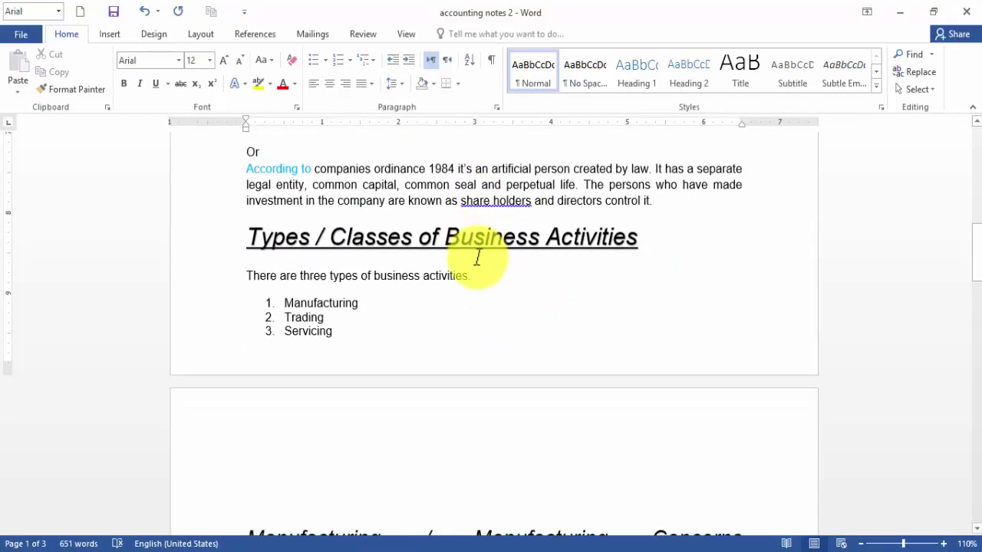
{"action": "scroll", "coordinate": [477, 259], "scroll_direction": "down", "scroll_amount": 5}
{"action": "scroll", "coordinate": [477, 258], "scroll_direction": "up", "scroll_amount": 11}
{"action": "scroll", "coordinate": [479, 258], "scroll_direction": "down", "scroll_amount": 1}
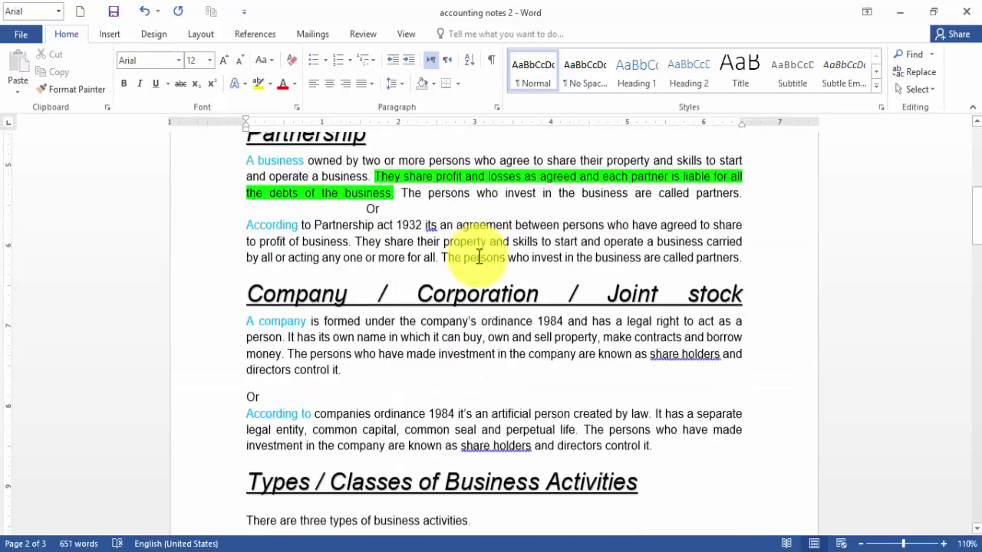
{"action": "scroll", "coordinate": [479, 258], "scroll_direction": "down", "scroll_amount": 2}
{"action": "mouse_move", "coordinate": [244, 267]}
{"action": "left_mouse_down"}
{"action": "mouse_move", "coordinate": [307, 268]}
{"action": "mouse_move", "coordinate": [345, 317]}
{"action": "left_mouse_up"}
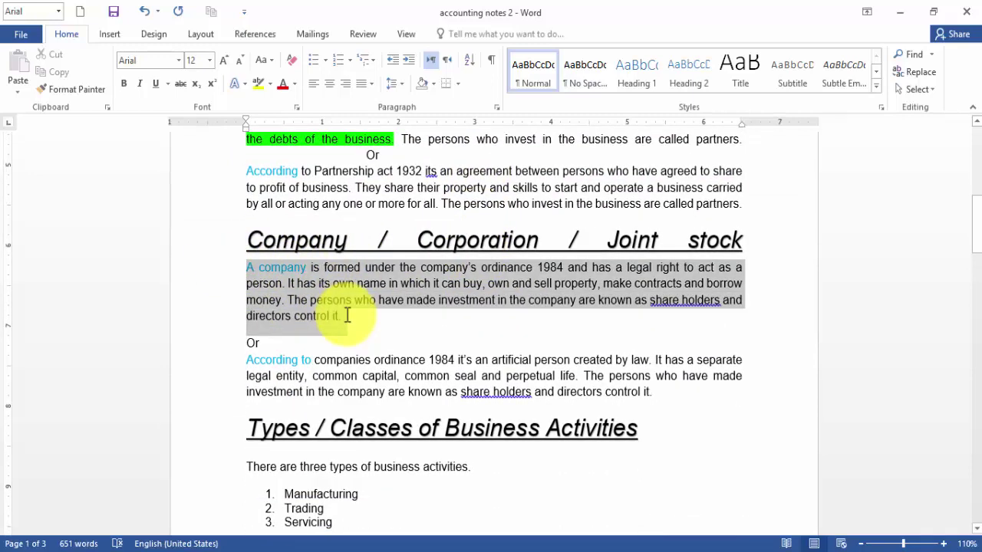
{"action": "left_click", "coordinate": [402, 85]}
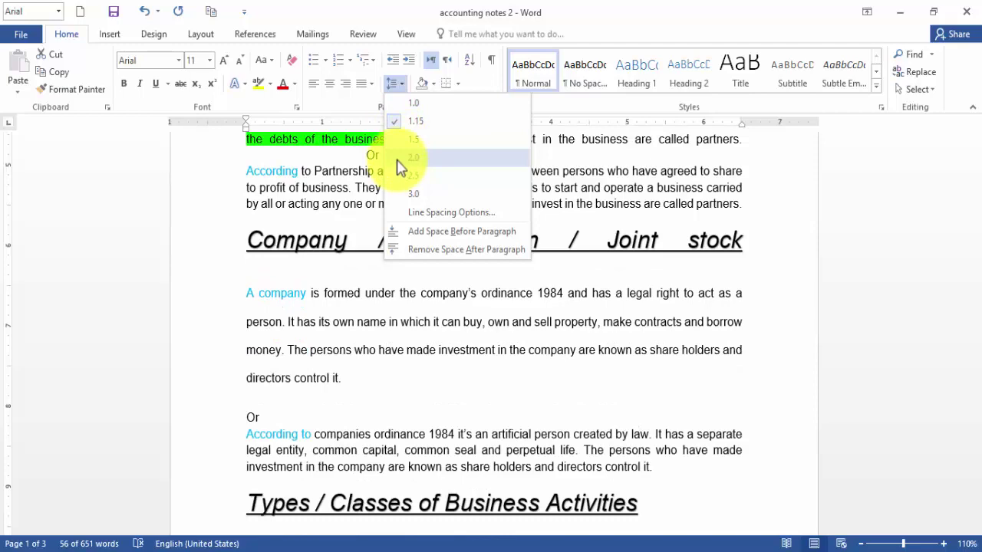
{"action": "left_click", "coordinate": [396, 158]}
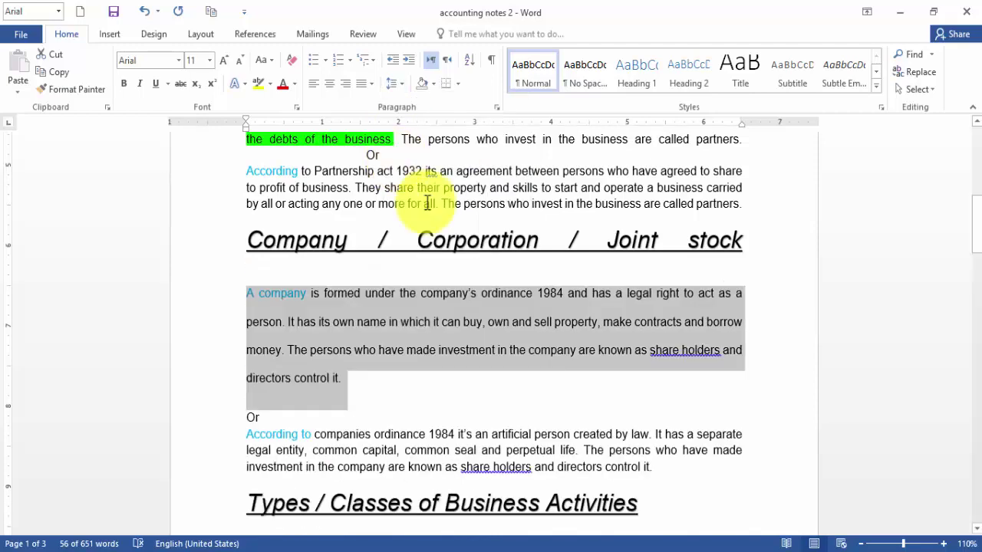
{"action": "left_click", "coordinate": [549, 396]}
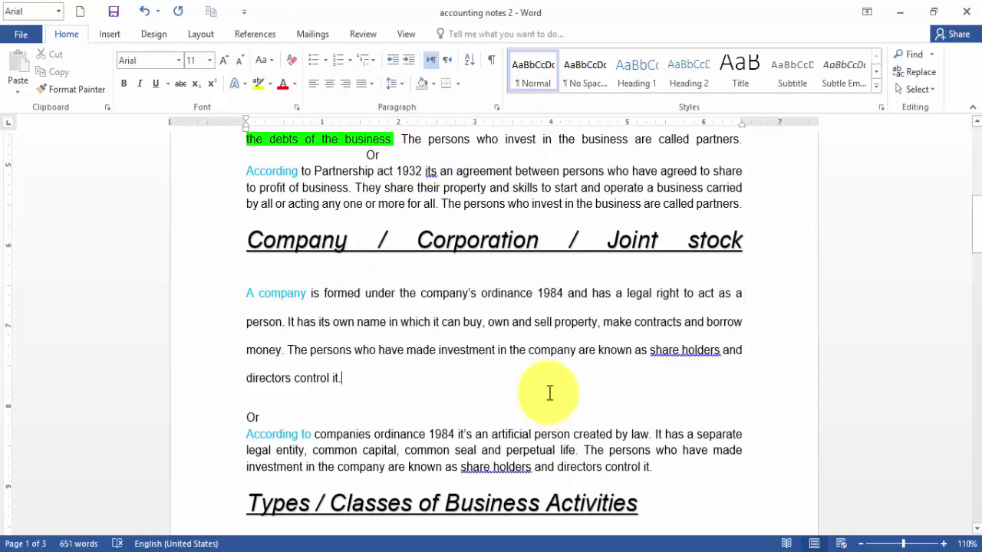
- Undo the line spacing changes on the company and business paragraphs
{"action": "key", "text": "ctrl+z"}
{"action": "key", "text": "ctrl+z"}
{"action": "key", "text": "ctrl+z"}
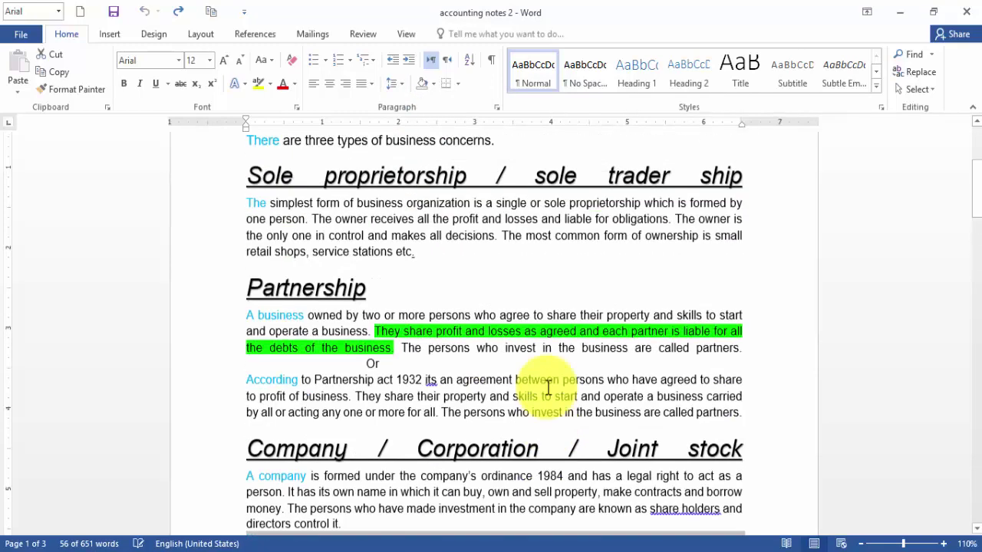
- Delete the four large decorative "Business" words at the end of the document
{"action": "scroll", "coordinate": [452, 230], "scroll_direction": "up", "scroll_amount": 3}
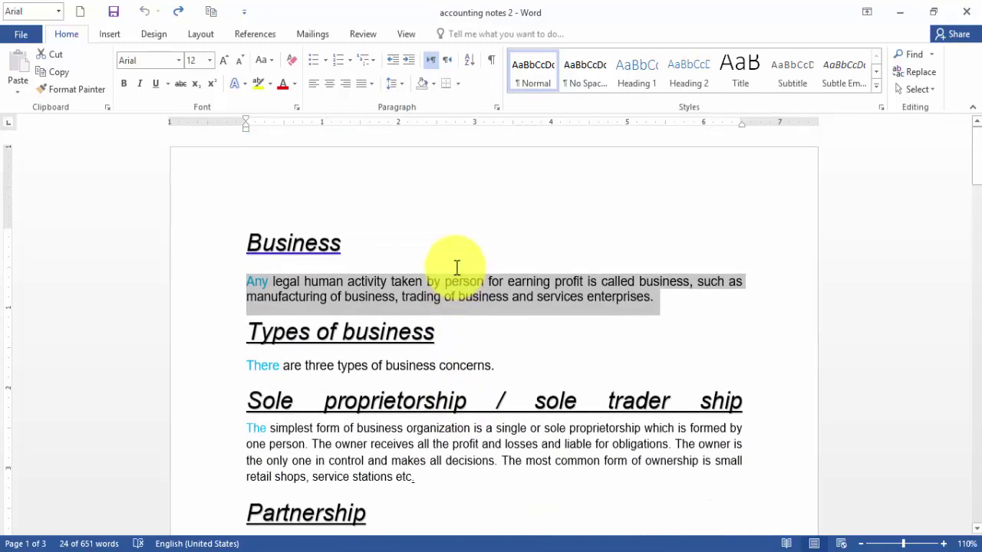
{"action": "left_click", "coordinate": [419, 292]}
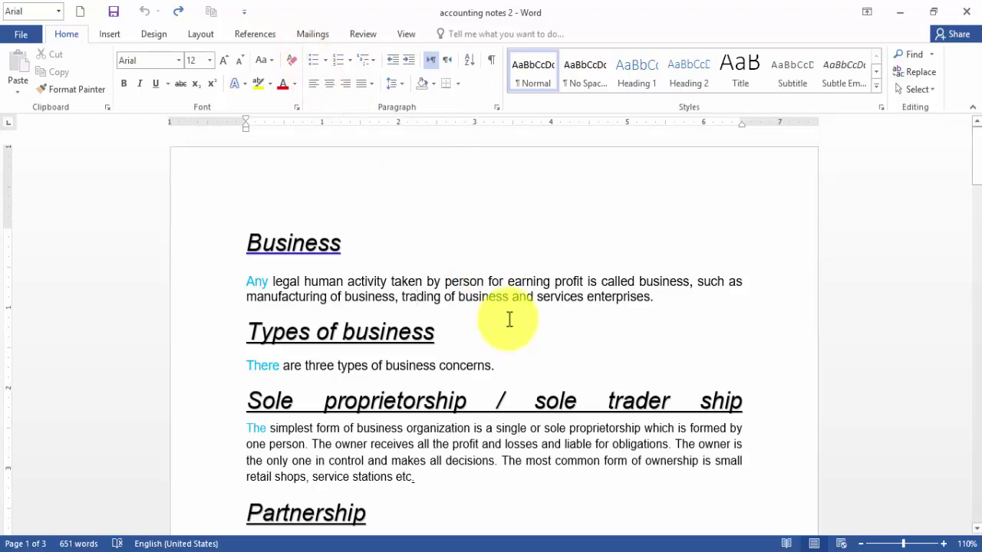
{"action": "scroll", "coordinate": [509, 322], "scroll_direction": "down", "scroll_amount": 15}
{"action": "scroll", "coordinate": [510, 317], "scroll_direction": "down", "scroll_amount": 20}
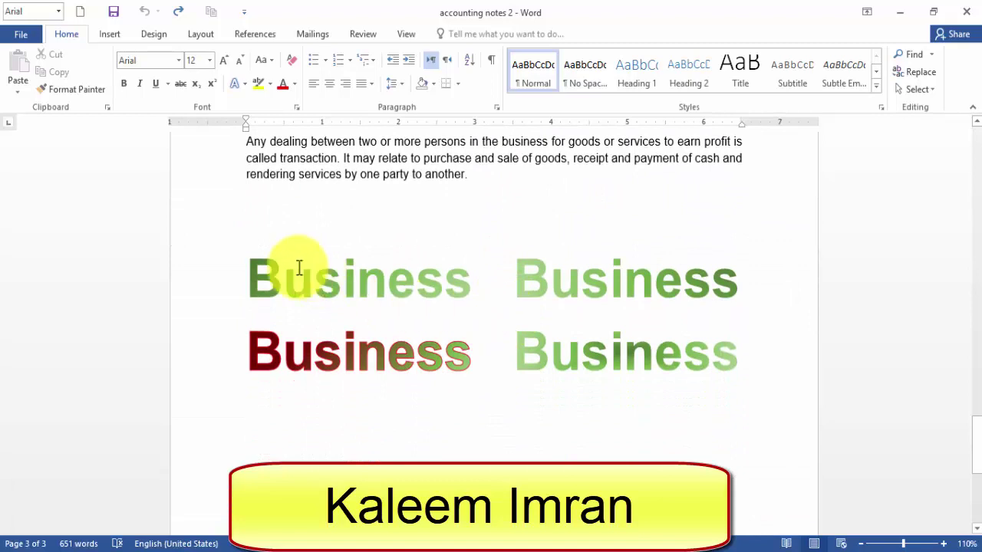
{"action": "left_click_drag", "start_coordinate": [244, 276], "coordinate": [724, 369]}
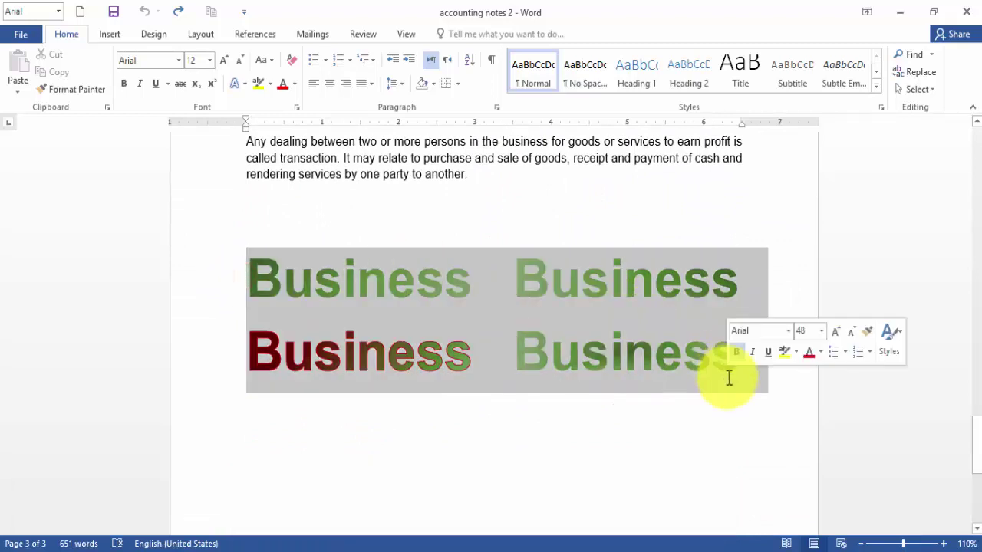
{"action": "key", "text": "Delete"}
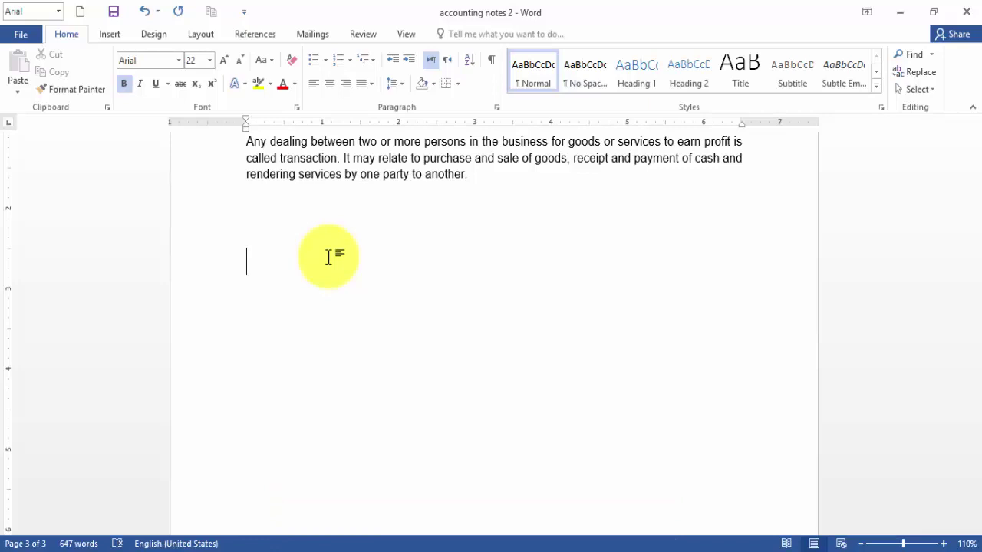
- Enter the heading "Advantages of sole trader ship" in the emptied space on the last page and start a new line below it
{"action": "type", "text": "advanta"}
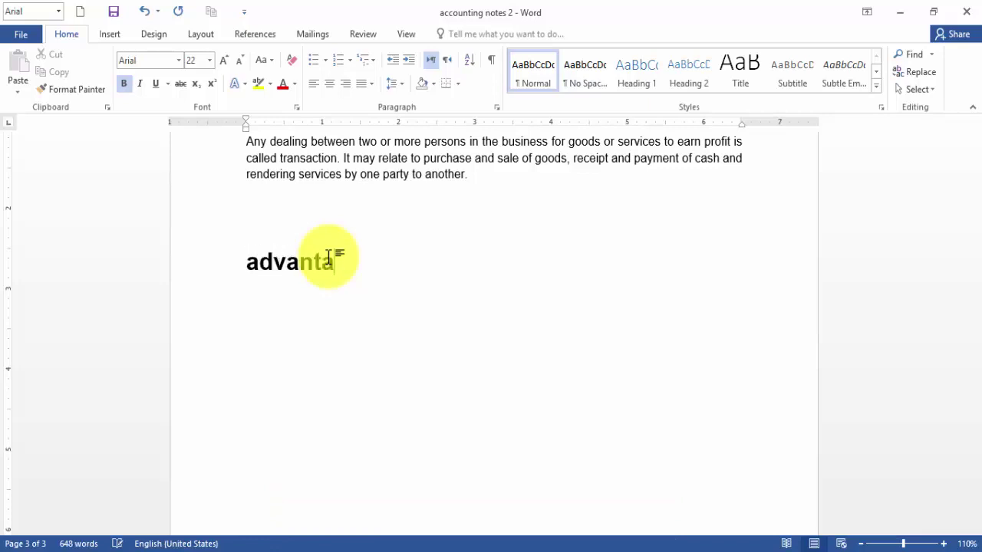
{"action": "type", "text": "ges of sol"}
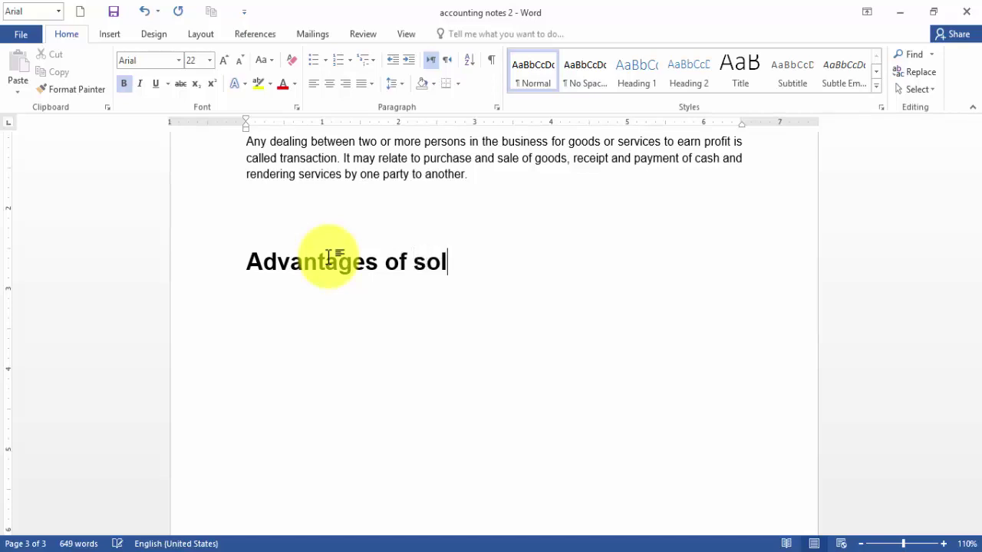
{"action": "type", "text": "e tradership"}
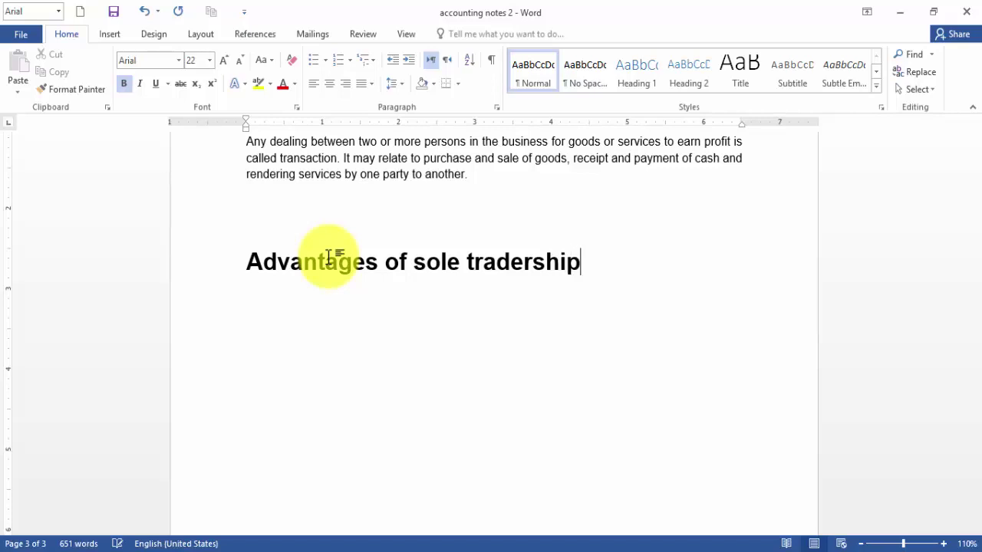
{"action": "key", "text": "Return"}
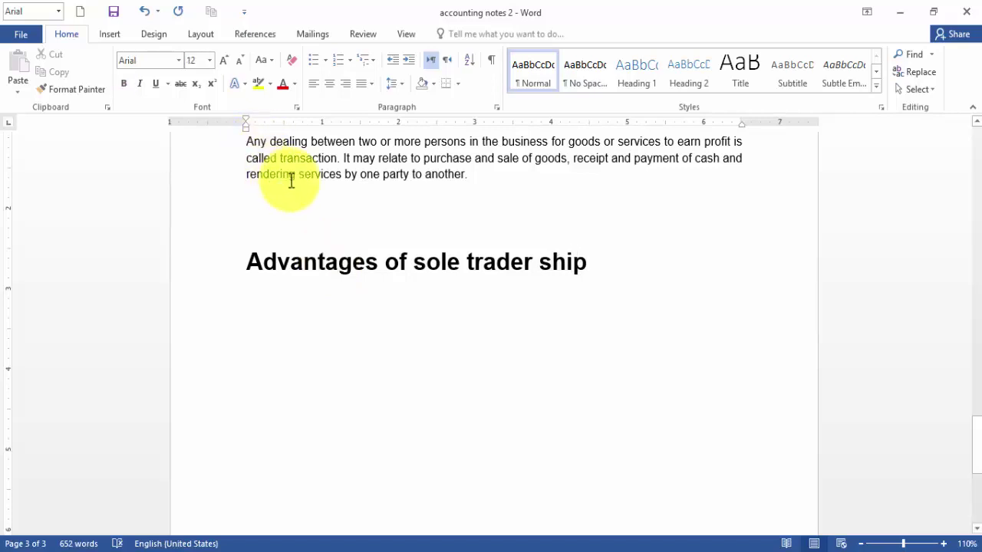
- Start a round-bulleted list under the heading with the items "Easy to establish business." and "Easy to windup business."
{"action": "left_click", "coordinate": [314, 63]}
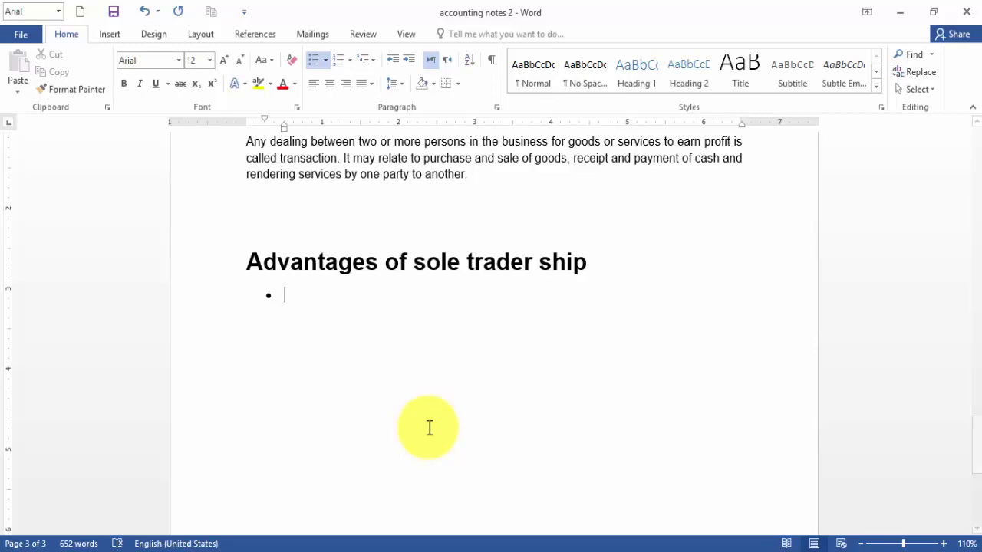
{"action": "type", "text": "easy to"}
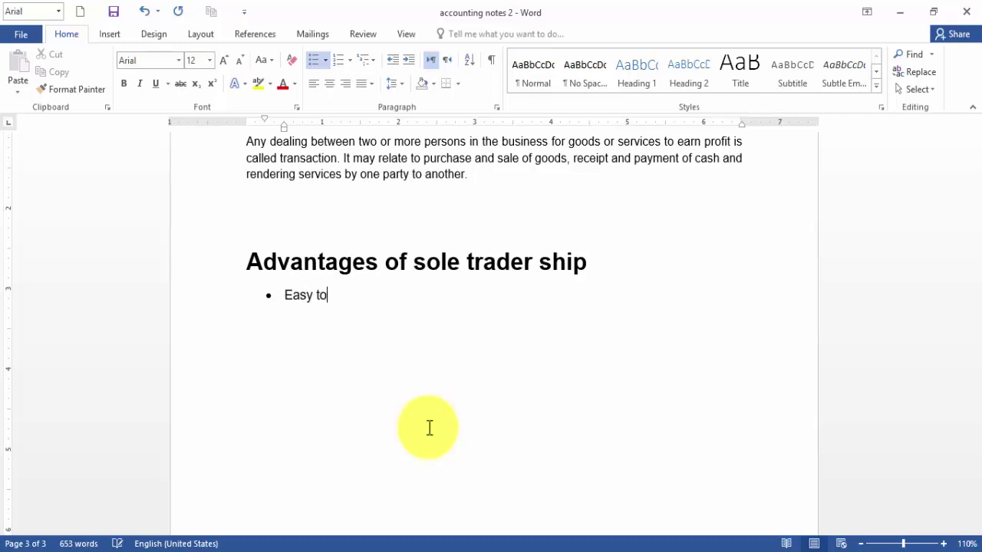
{"action": "type", "text": " establish business."}
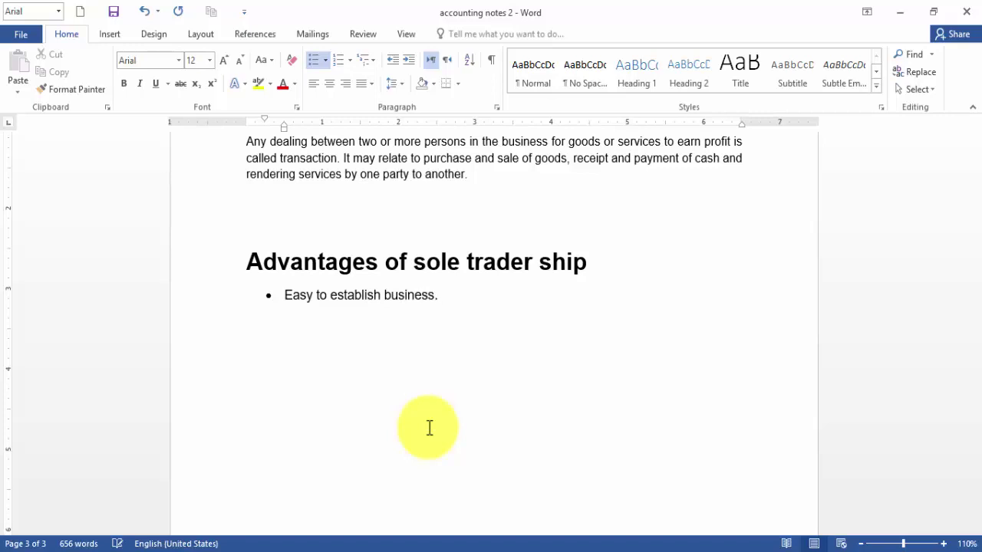
{"action": "key", "text": "Return"}
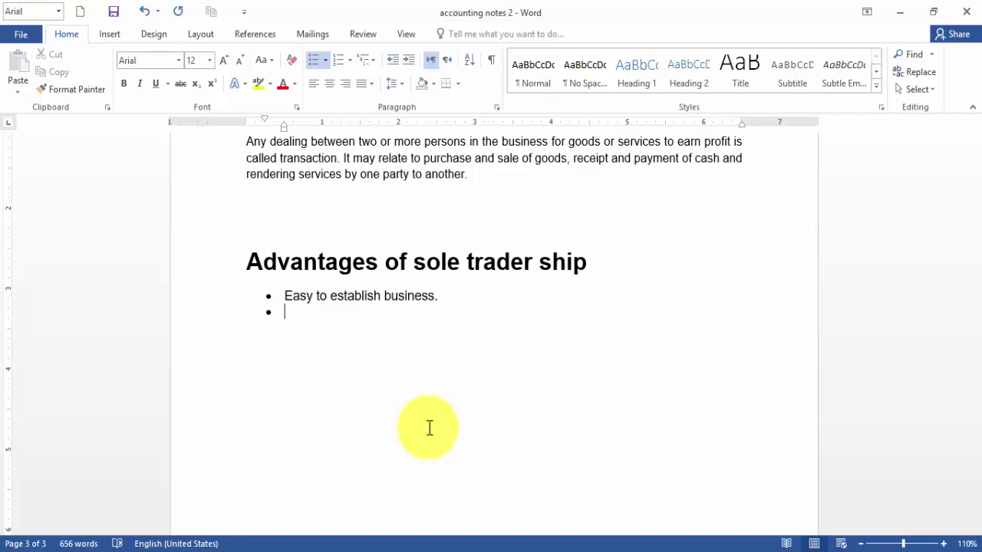
{"action": "type", "text": "easy to windup"}
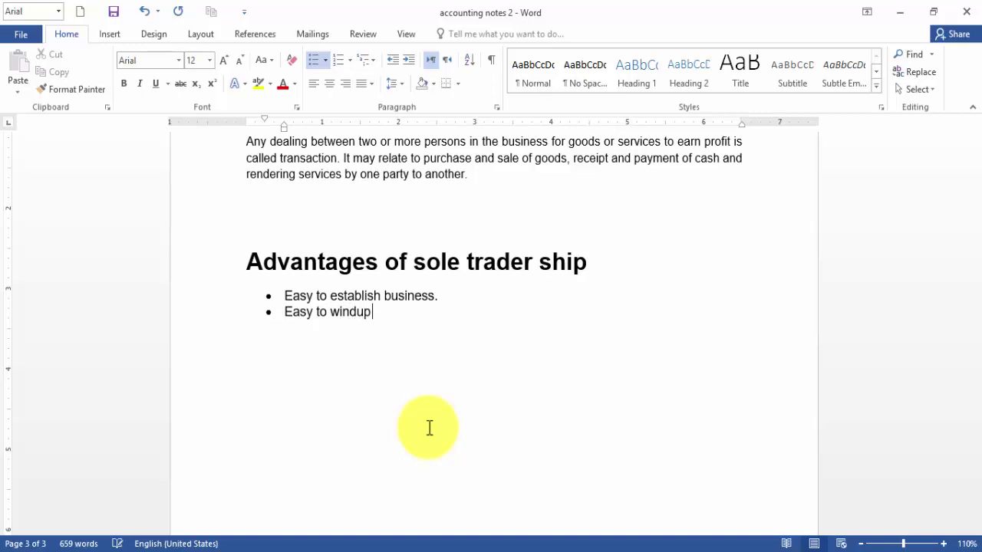
{"action": "type", "text": " business."}
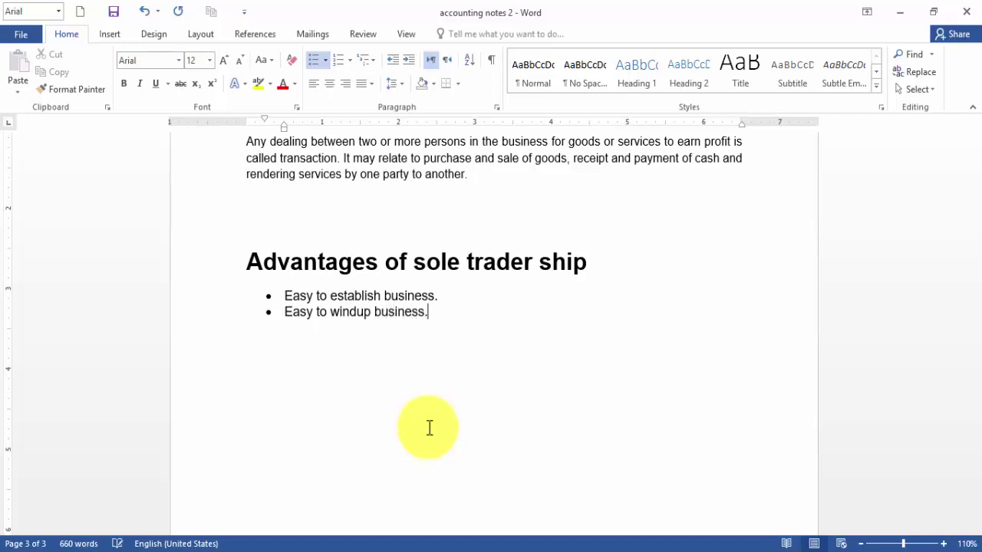
- Add the third bullet item "Direct relation with customers." and end the bulleted list
{"action": "key", "text": "Return"}
{"action": "type", "text": "direct rela"}
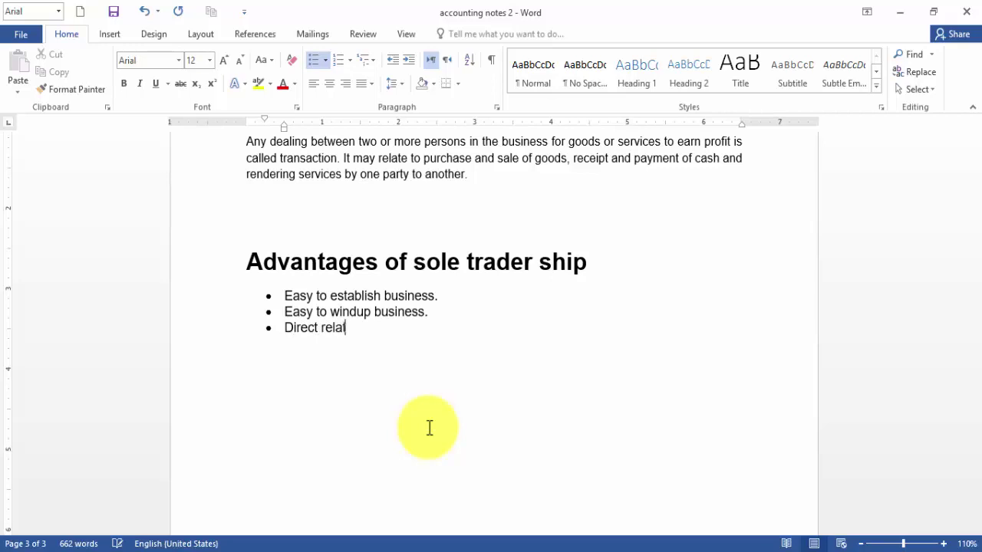
{"action": "type", "text": "tion with customers"}
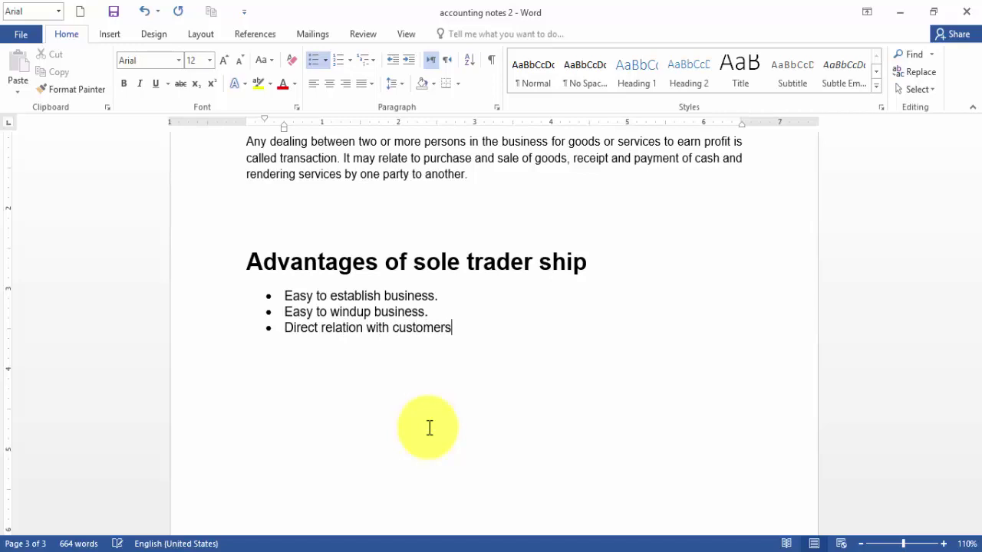
{"action": "type", "text": "."}
{"action": "key", "text": "Return"}
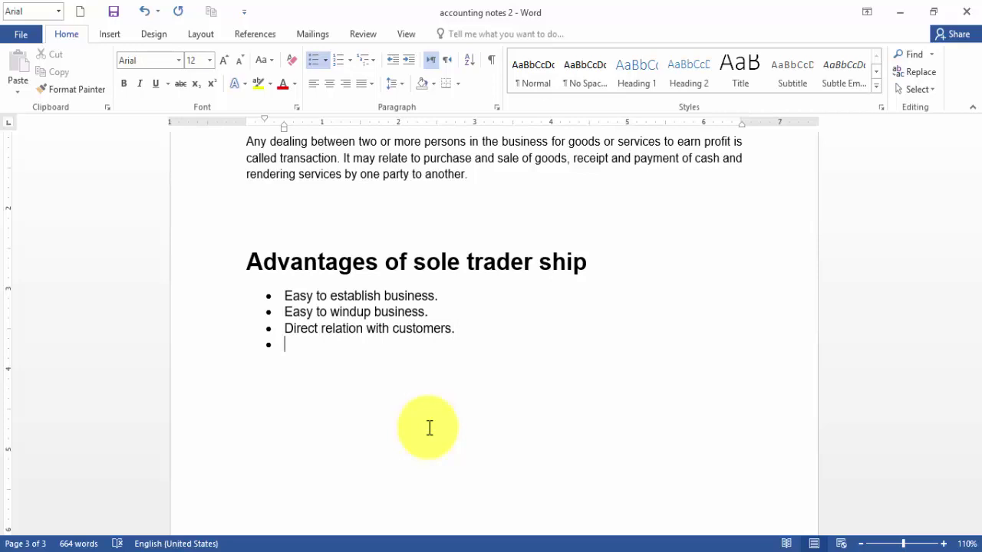
{"action": "key", "text": "Return"}
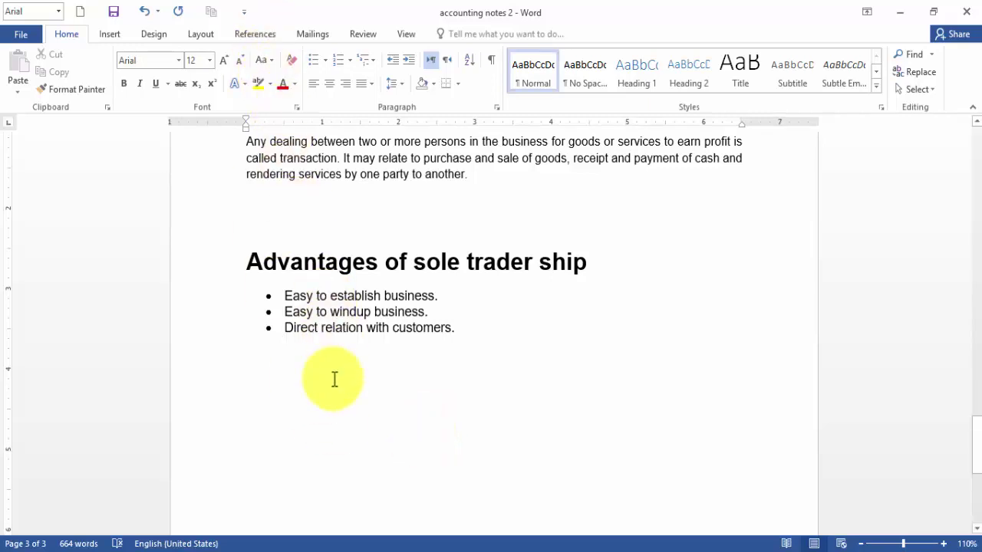
- Add the bold subheading "Disadvantage of sole trader ship" below the list, followed by a new empty line
{"action": "left_click", "coordinate": [326, 62]}
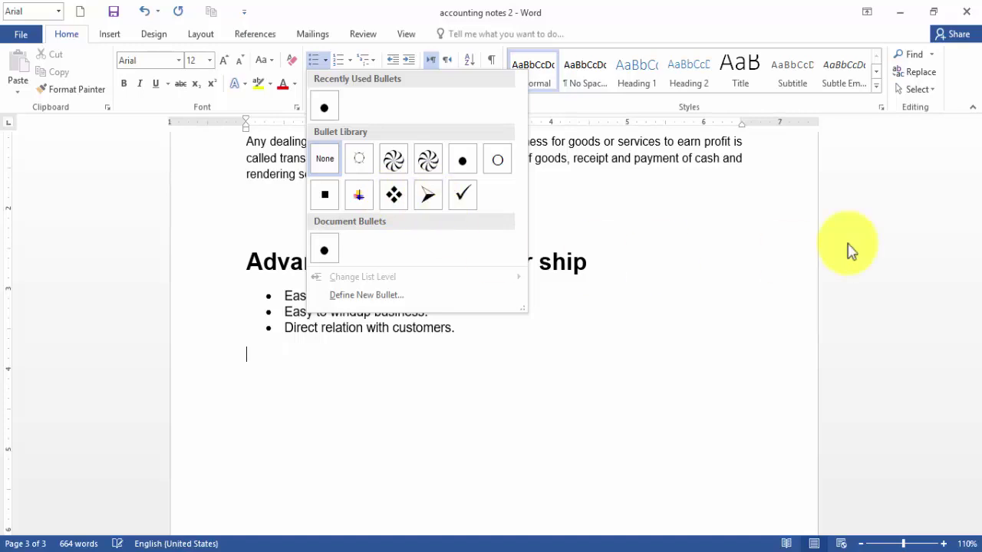
{"action": "key", "text": "Escape"}
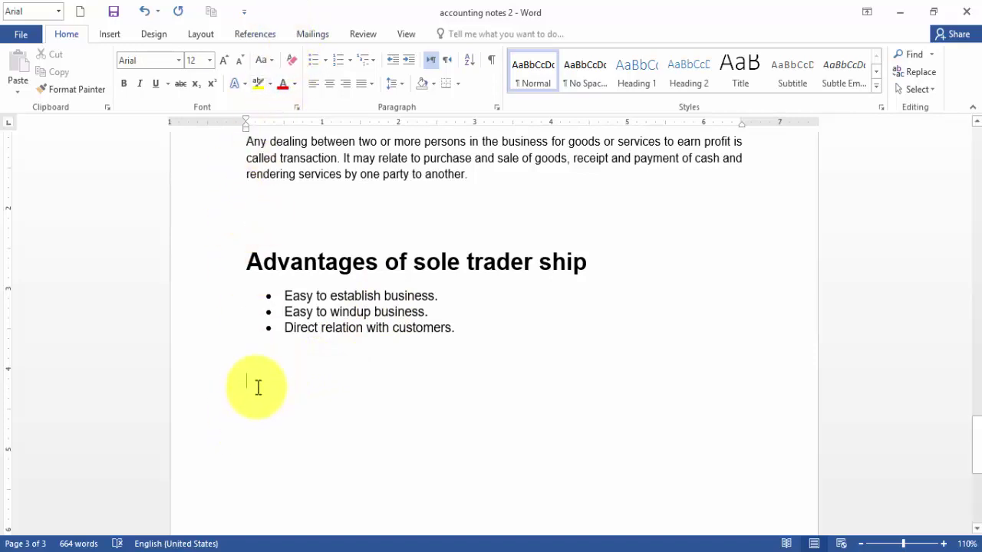
{"action": "type", "text": "disadvant"}
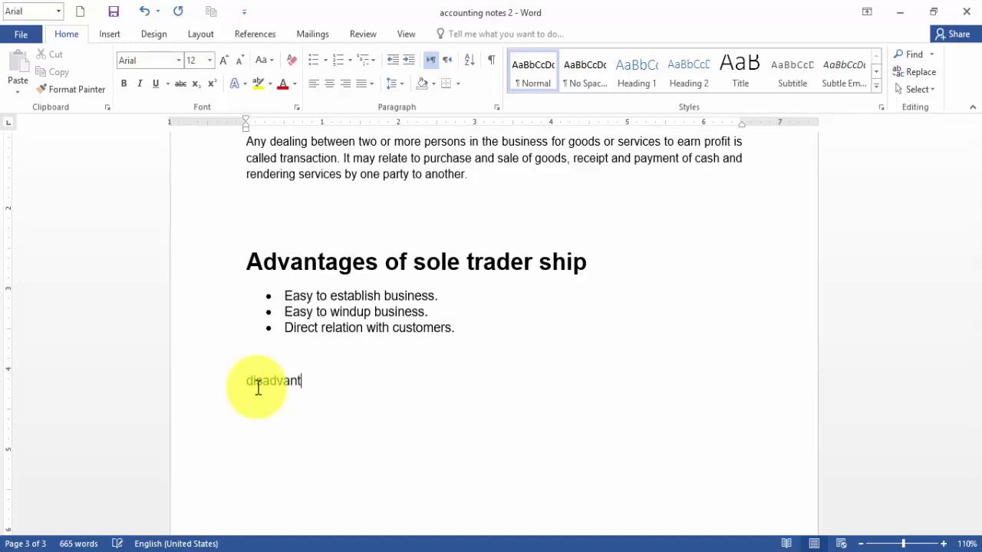
{"action": "type", "text": "age of sole trader ship"}
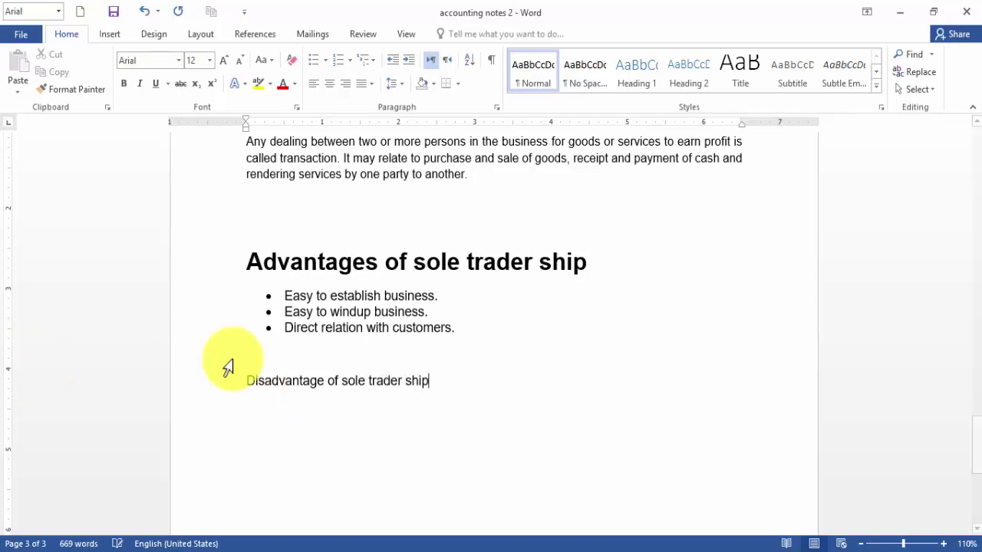
{"action": "left_click_drag", "start_coordinate": [241, 378], "coordinate": [462, 386]}
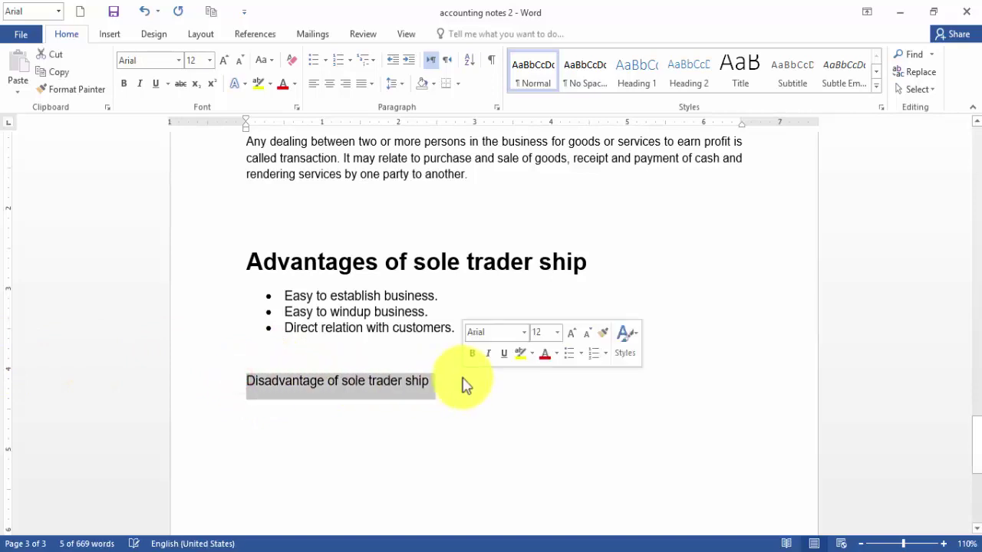
{"action": "key", "text": "ctrl+b"}
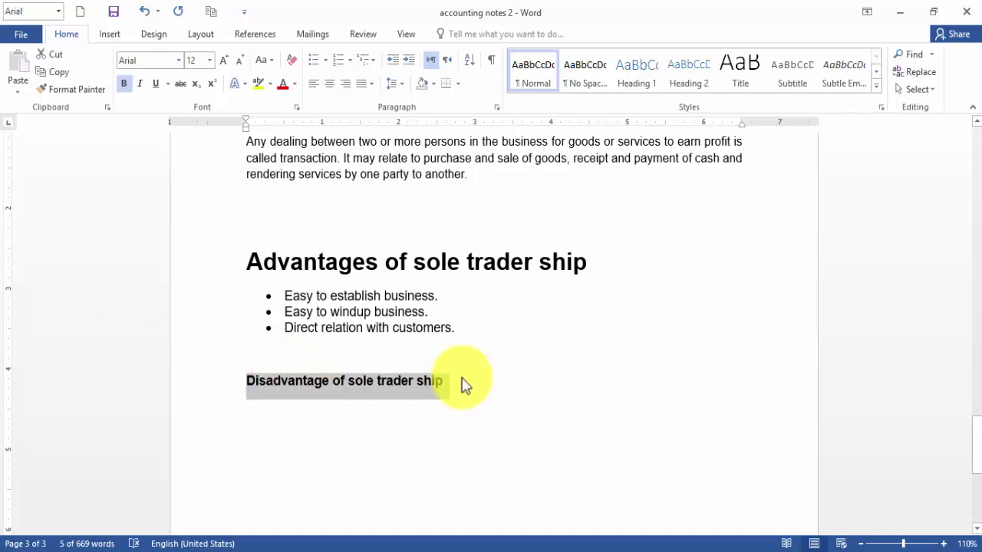
{"action": "left_click", "coordinate": [465, 385]}
{"action": "key", "text": "Return"}
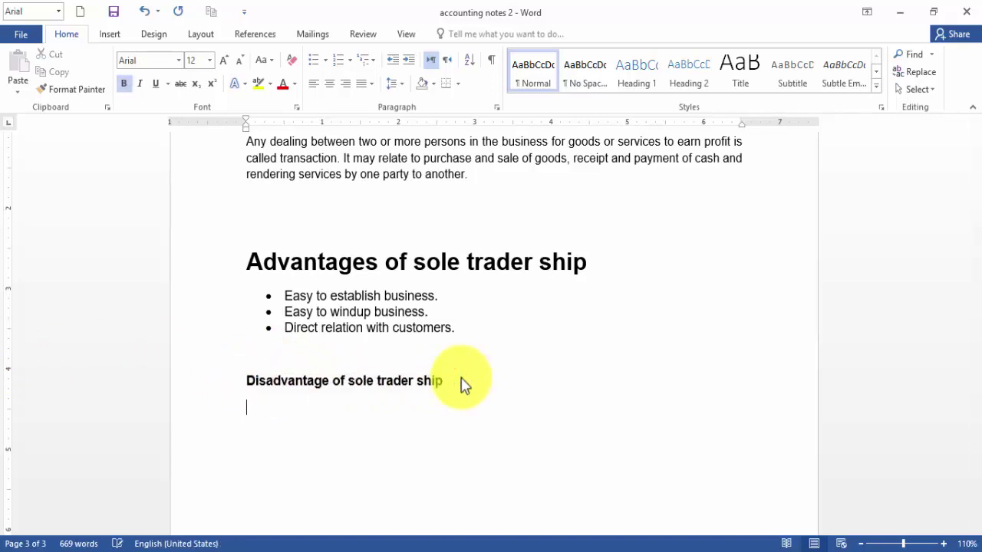
- Start an arrow-bulleted list under the disadvantage subheading with the non-bold item "Lack of funds."
{"action": "left_click", "coordinate": [325, 61]}
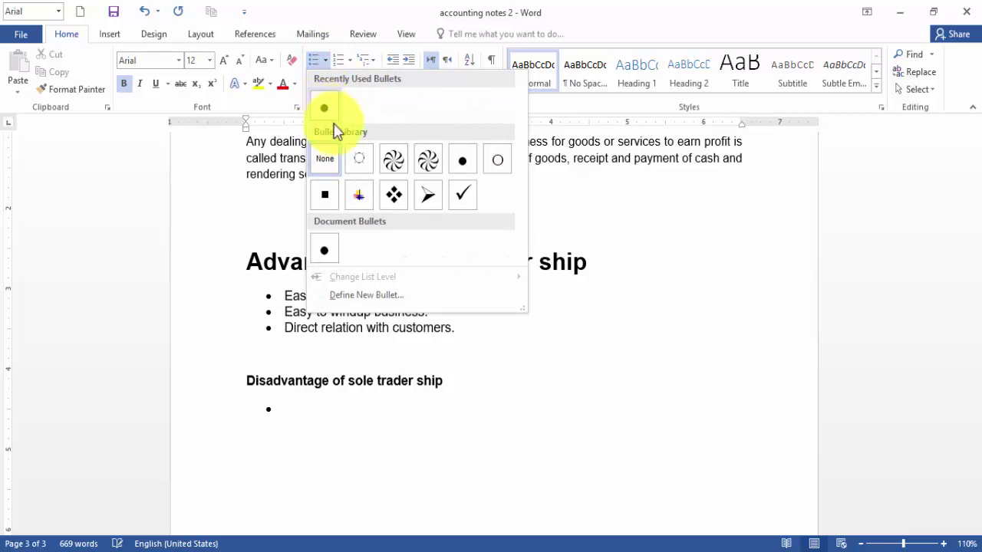
{"action": "left_click", "coordinate": [428, 198]}
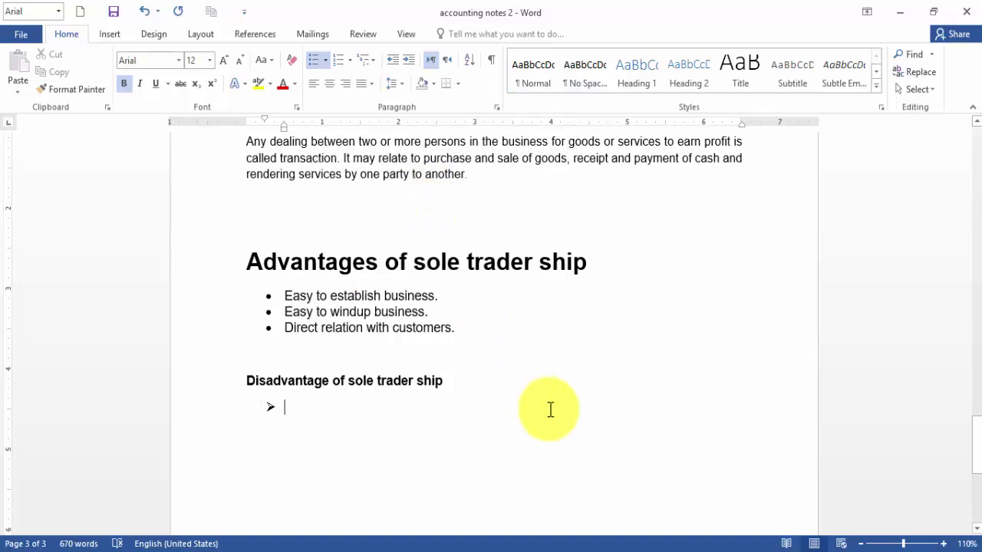
{"action": "type", "text": "lac"}
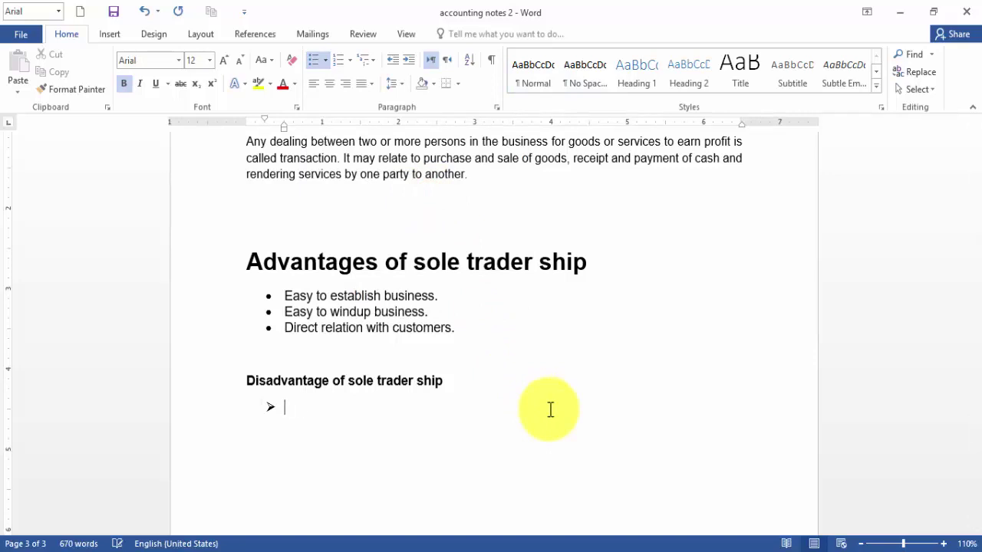
{"action": "left_click", "coordinate": [124, 83]}
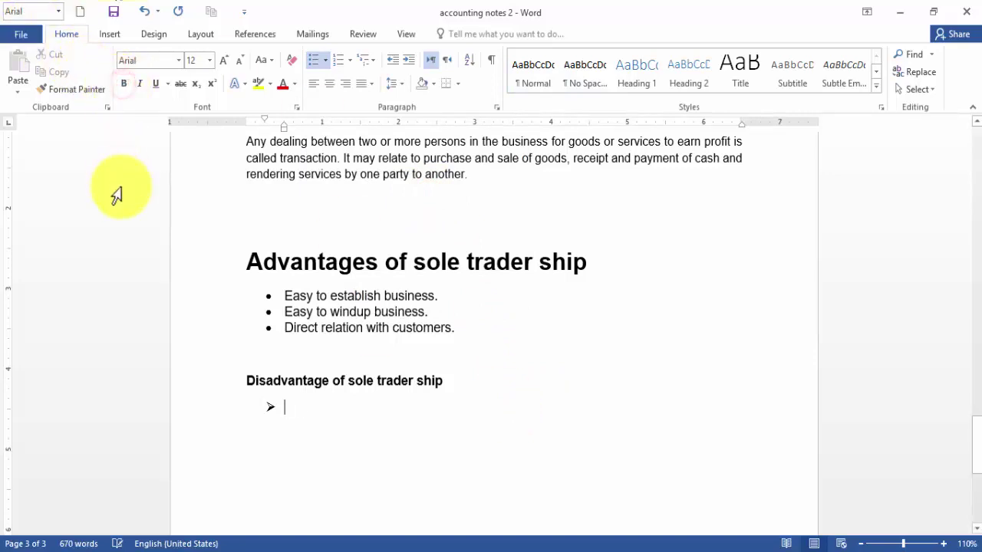
{"action": "type", "text": "Lack of funds."}
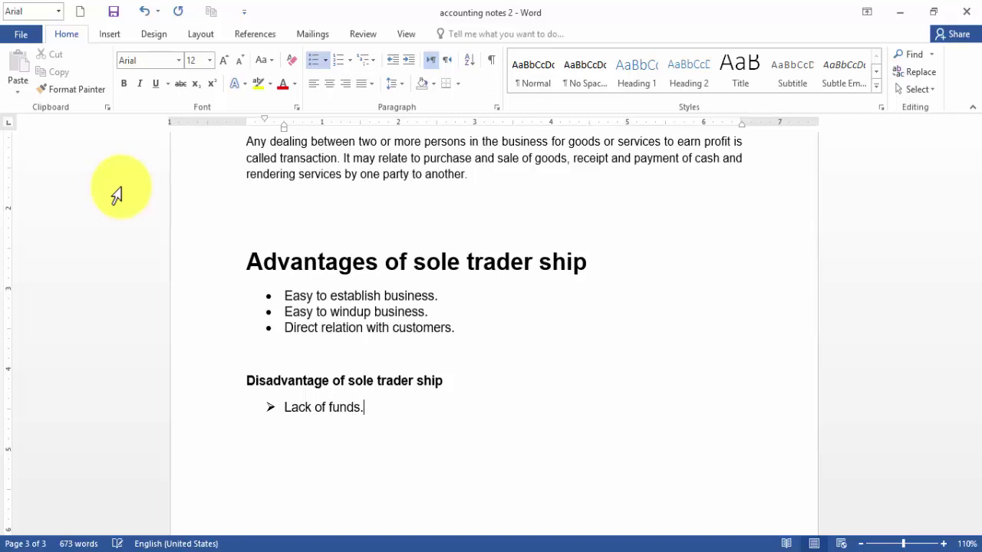
- Add the second arrow-bulleted item "Lack of trust of public" and start another bullet below it
{"action": "key", "text": "Return"}
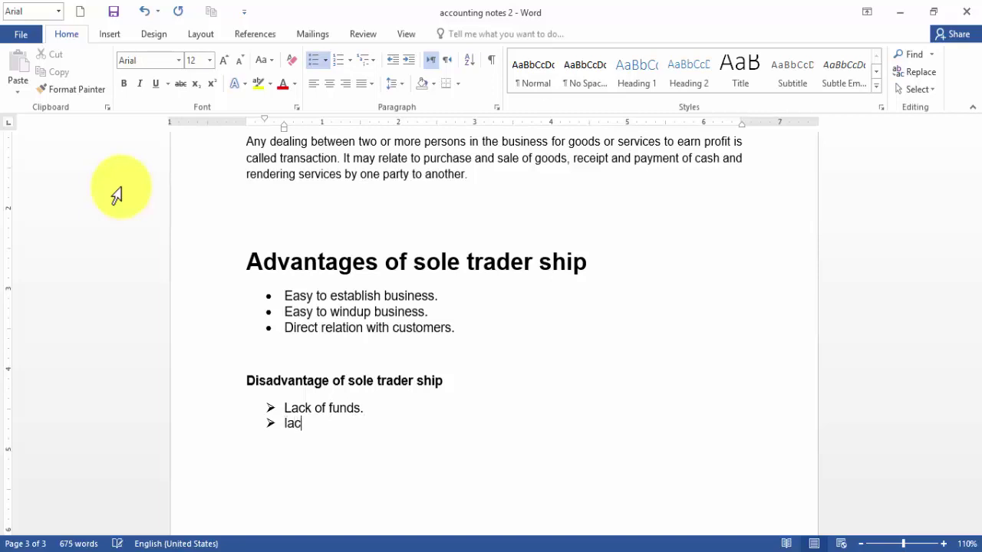
{"action": "type", "text": "lack "}
{"action": "type", "text": "of trust of pu"}
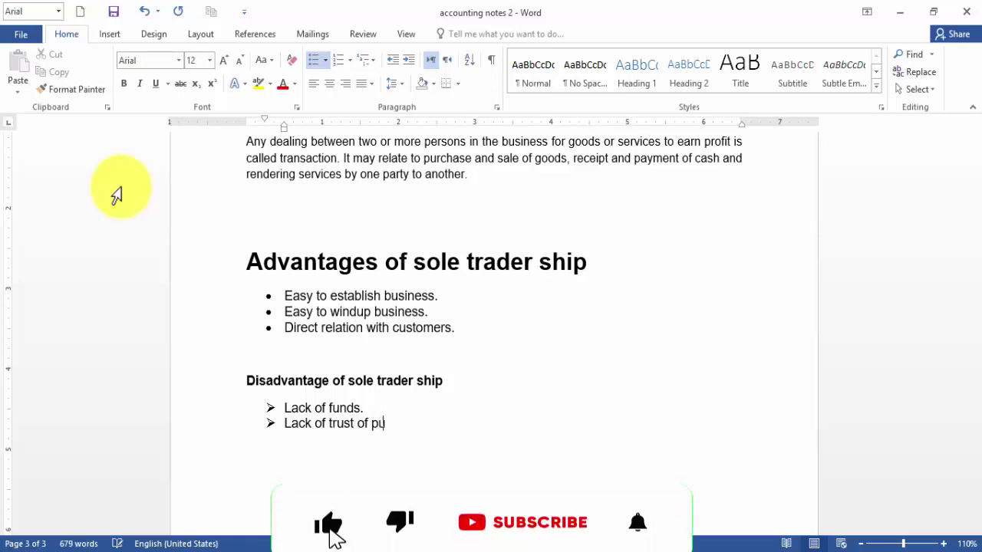
{"action": "type", "text": "blic"}
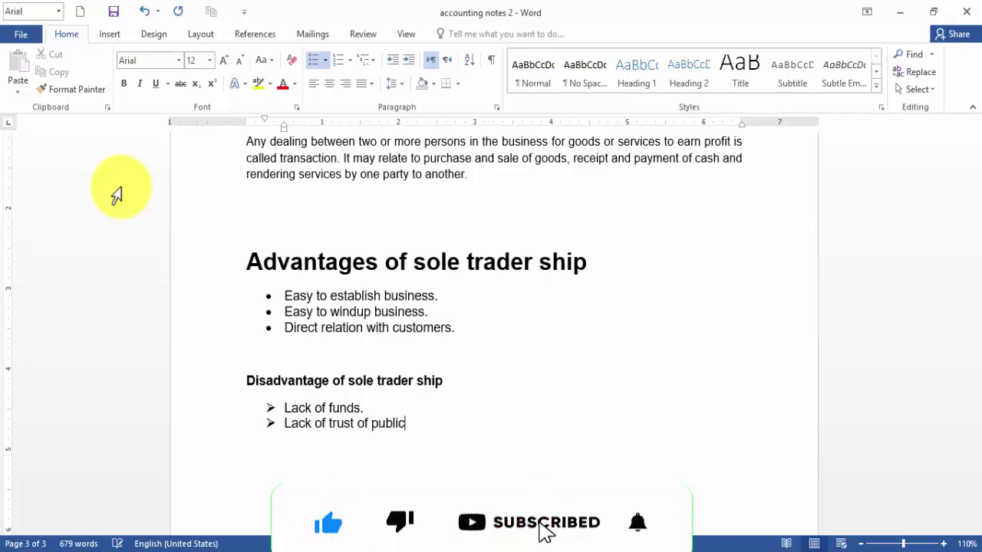
{"action": "key", "text": "Return"}
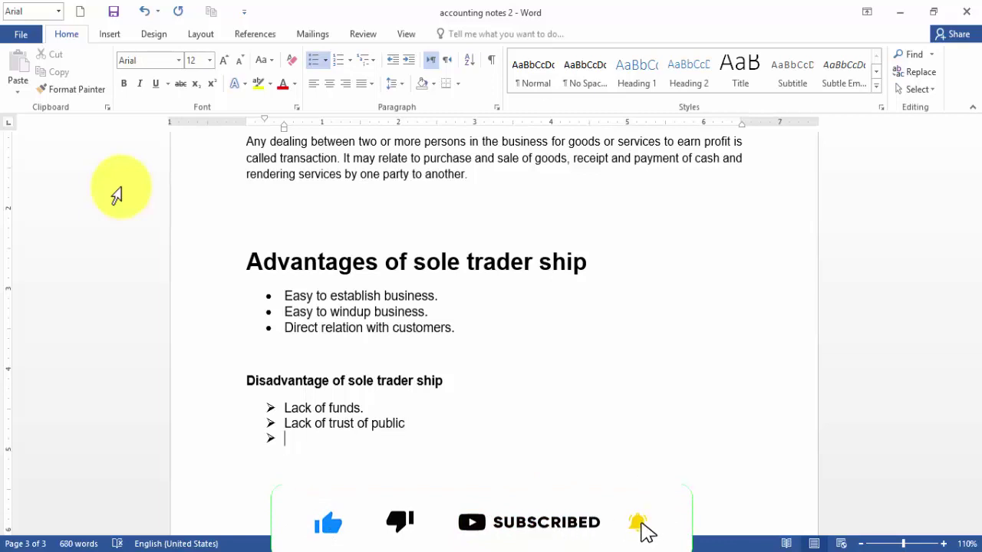
- End the arrow-bulleted list after "Lack of trust of public" and look through the bullet library for the empty line below
{"action": "key", "text": "Return"}
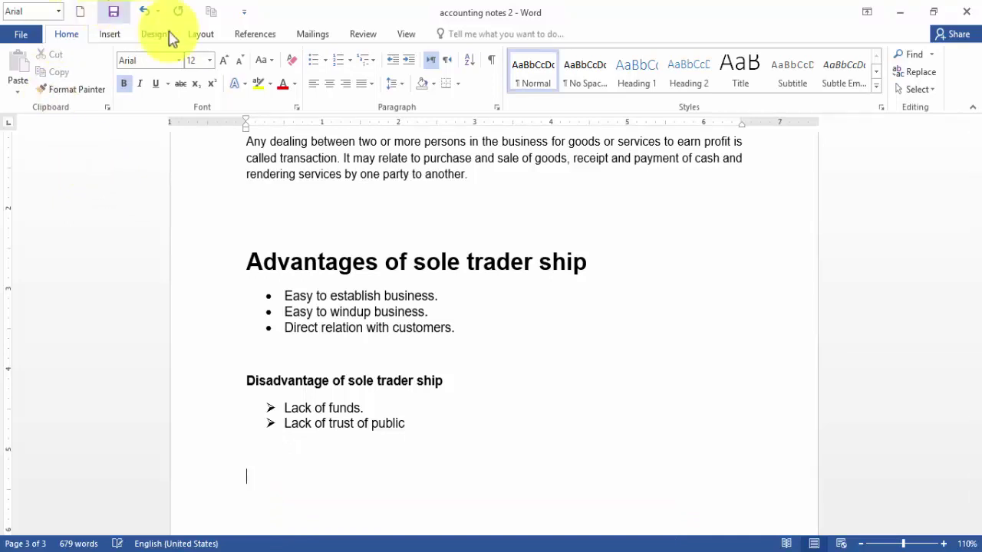
{"action": "left_click", "coordinate": [325, 60]}
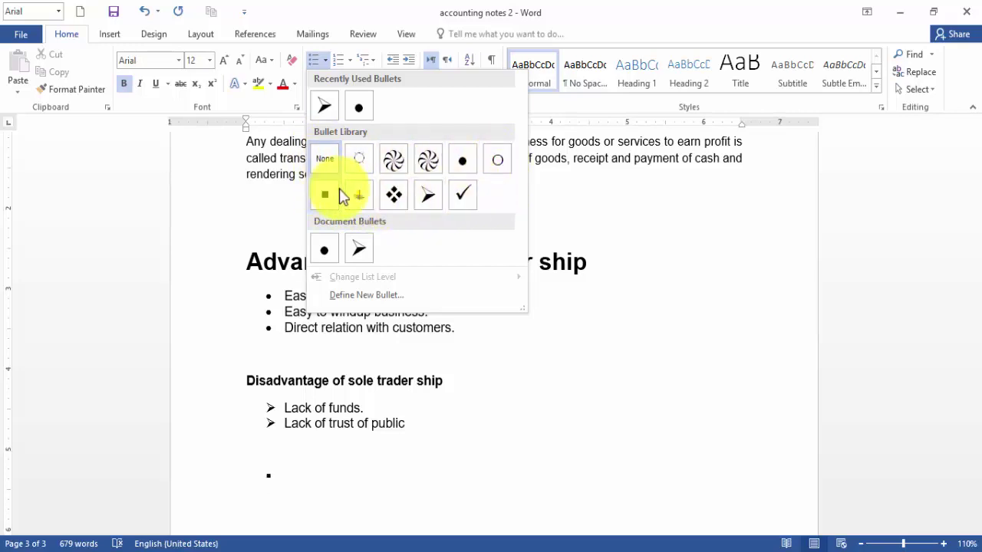
{"action": "left_click", "coordinate": [583, 423]}
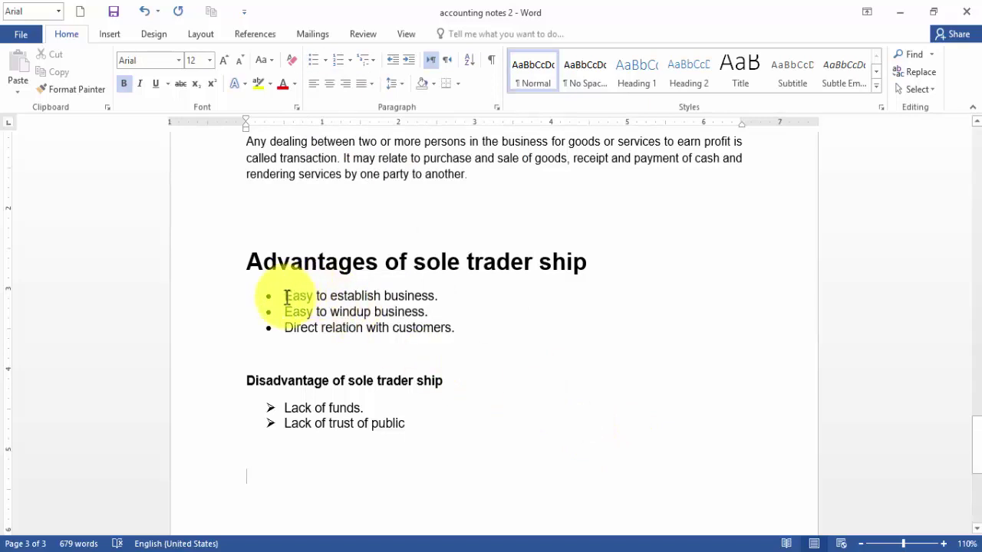
- Try removing the bullets from the three items under "Advantages of sole trader ship", and undo the removal
{"action": "left_click_drag", "start_coordinate": [285, 296], "coordinate": [457, 330]}
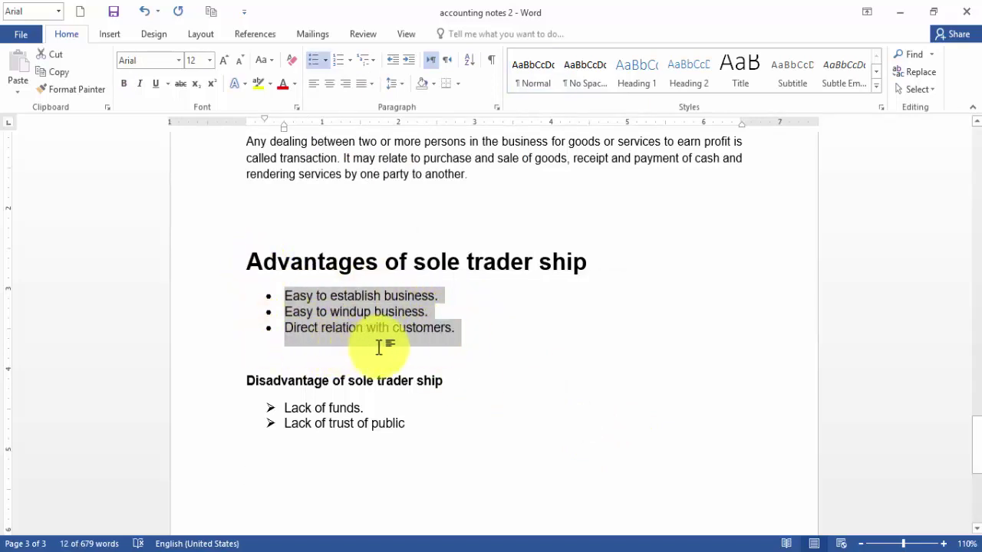
{"action": "left_click", "coordinate": [325, 60]}
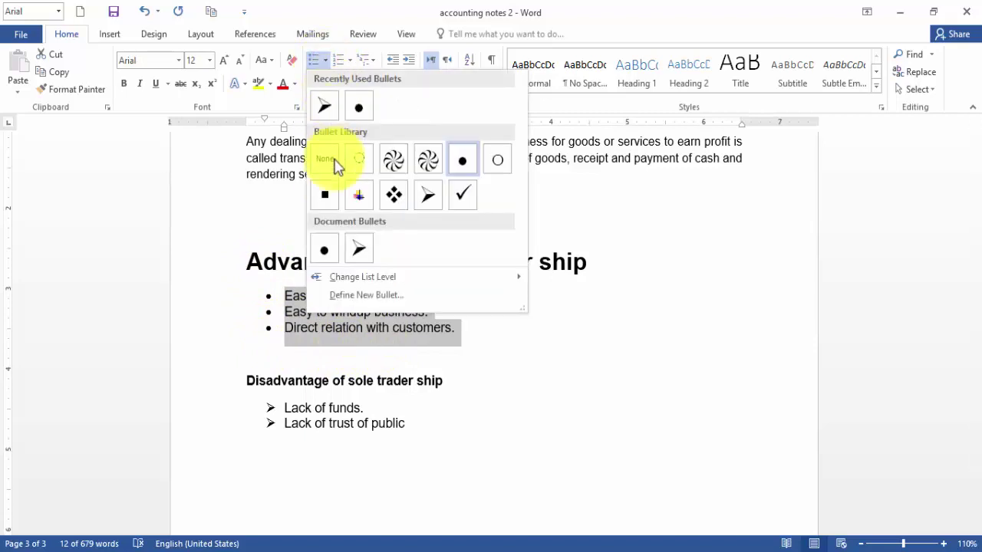
{"action": "left_click", "coordinate": [327, 161]}
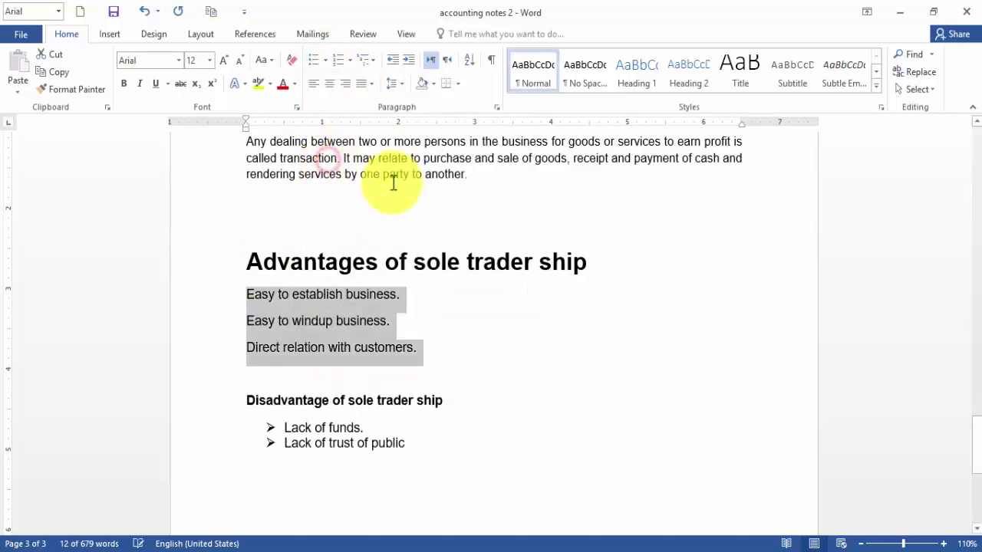
{"action": "left_click", "coordinate": [494, 346]}
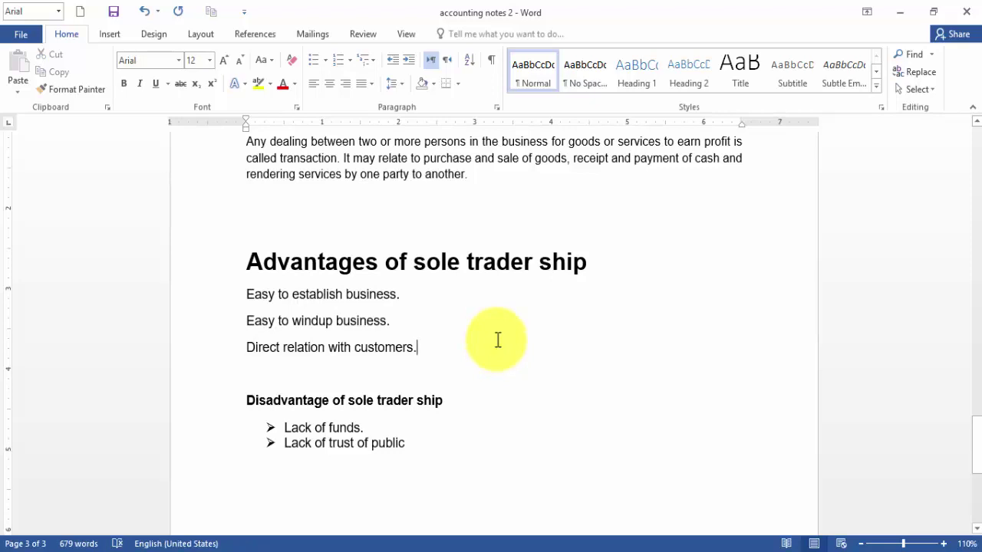
{"action": "key", "text": "ctrl+z"}
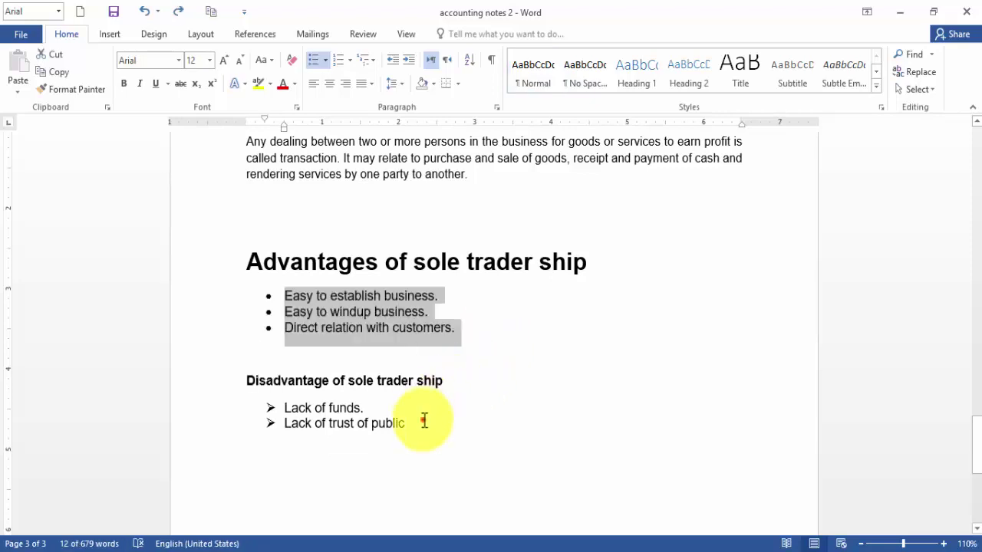
- Start a new list below the arrow-bulleted items with a custom circled-star bullet, Wingdings character 181
{"action": "left_click", "coordinate": [423, 420]}
{"action": "key", "text": "Return"}
{"action": "key", "text": "Return"}
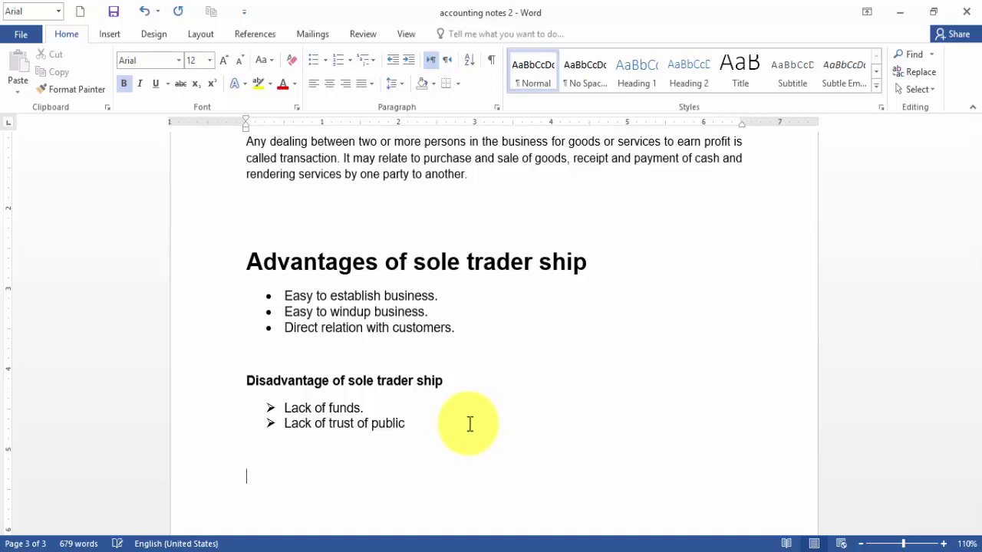
{"action": "left_click", "coordinate": [326, 60]}
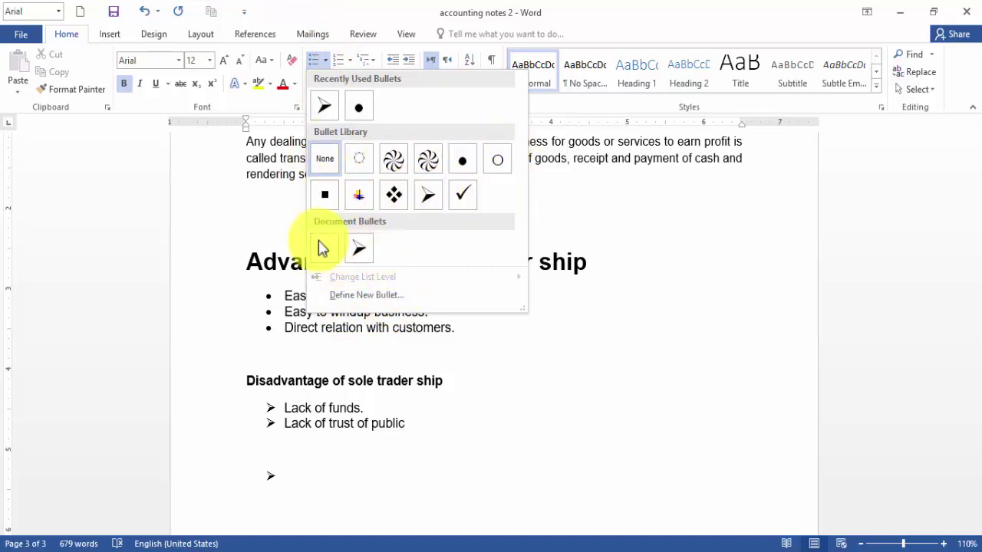
{"action": "left_click", "coordinate": [353, 298]}
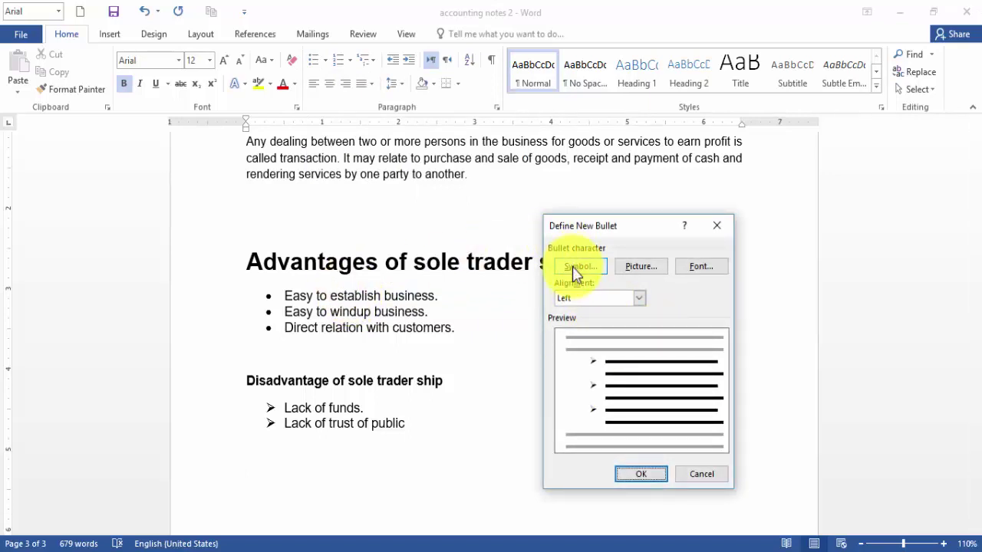
{"action": "left_click", "coordinate": [572, 266]}
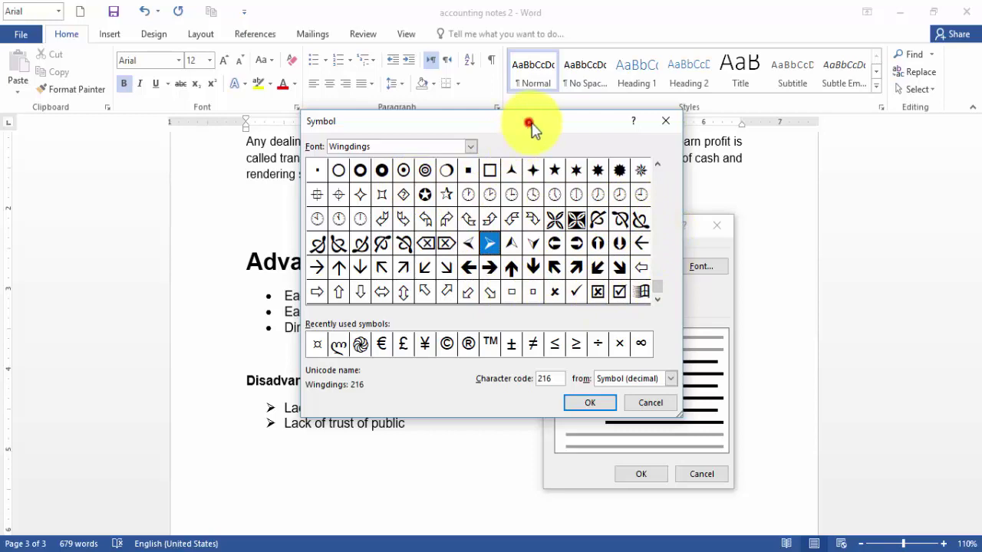
{"action": "left_click_drag", "start_coordinate": [537, 123], "coordinate": [416, 138]}
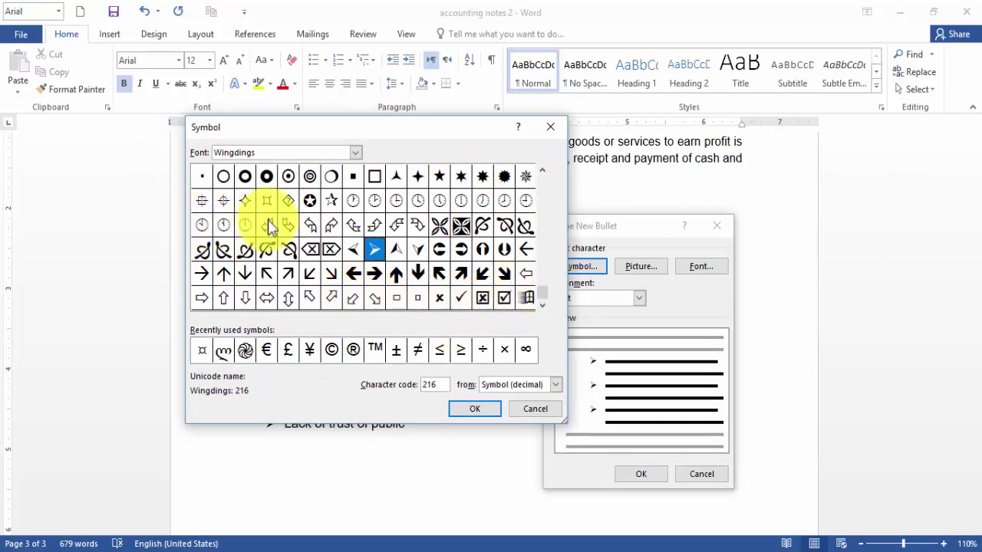
{"action": "left_click", "coordinate": [310, 204]}
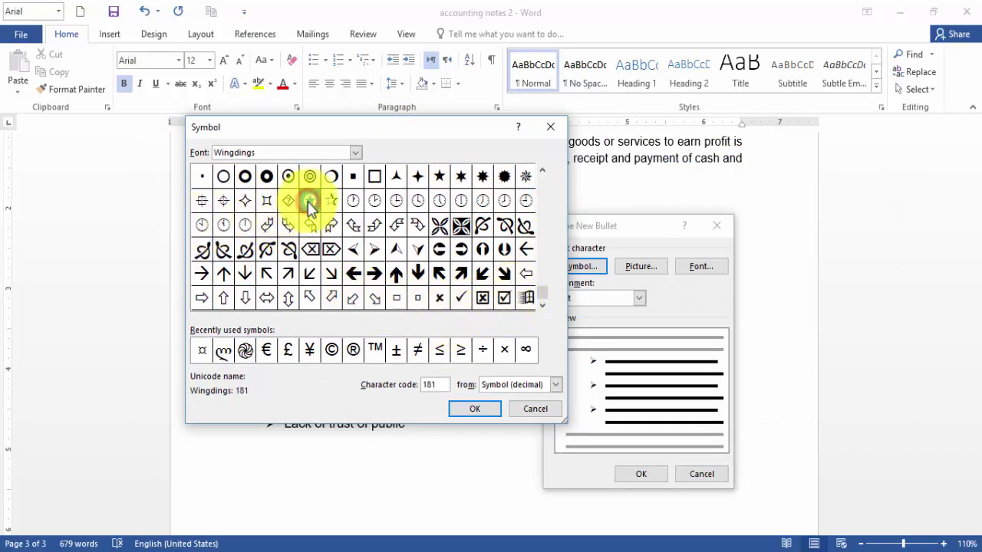
{"action": "left_click", "coordinate": [468, 408]}
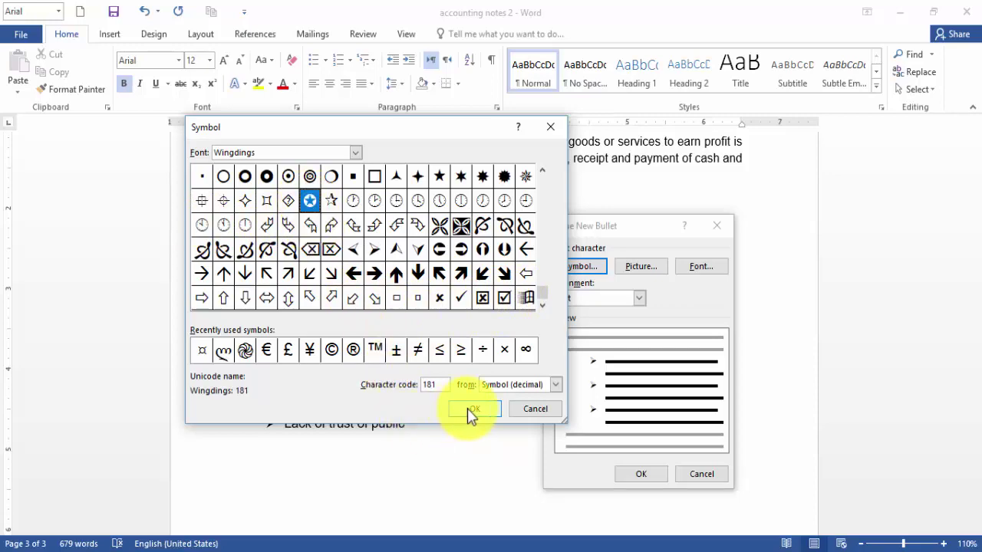
{"action": "left_click", "coordinate": [469, 409]}
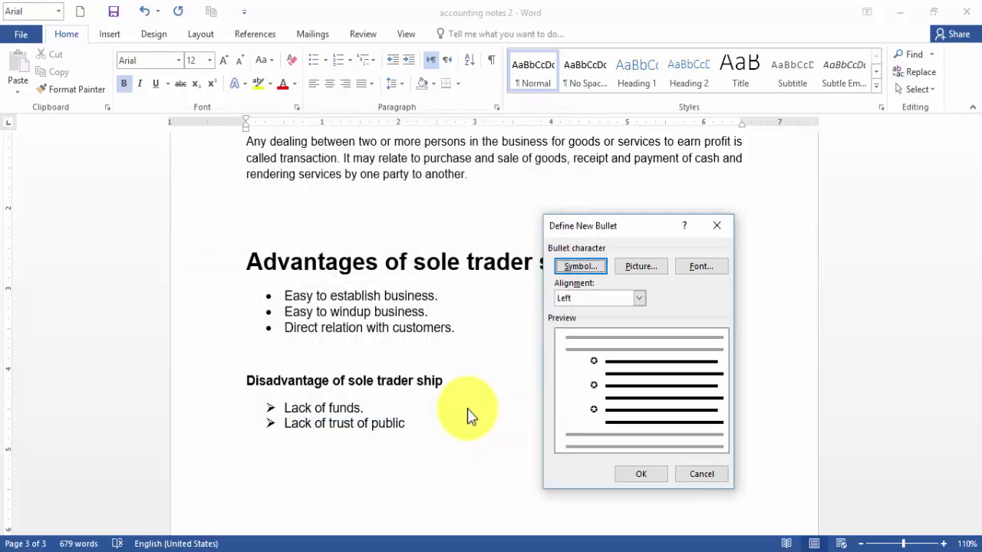
{"action": "left_click", "coordinate": [637, 475]}
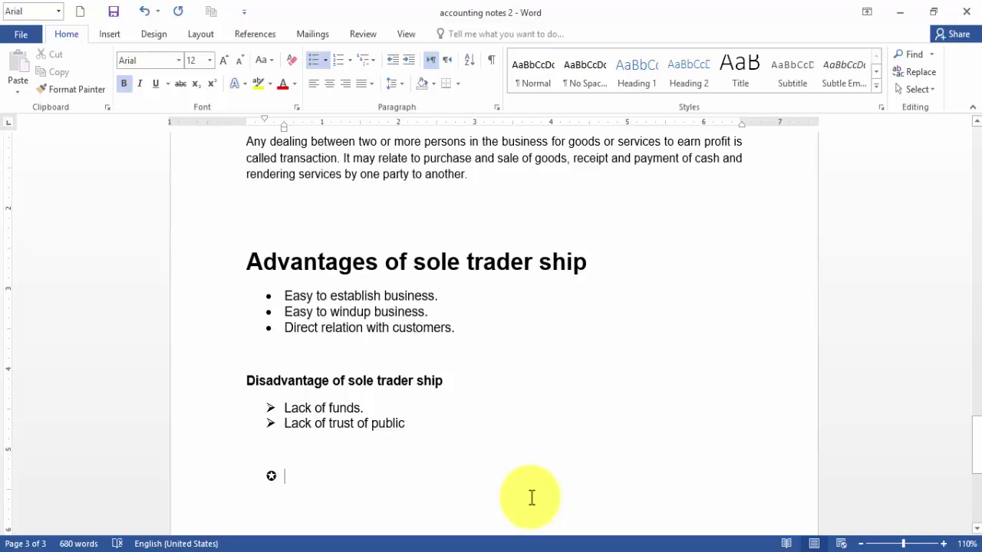
- Turn off bold and enter "Lack of bank loans." as the first star-bulleted item
{"action": "type", "text": "a"}
{"action": "key", "text": "BackSpace"}
{"action": "key", "text": "BackSpace"}
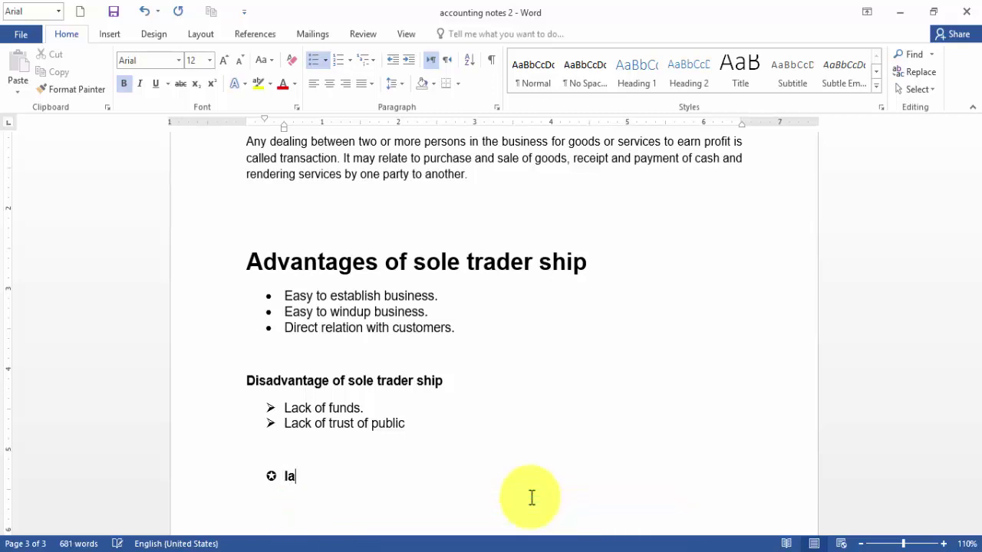
{"action": "left_click", "coordinate": [124, 83]}
{"action": "type", "text": "lack o"}
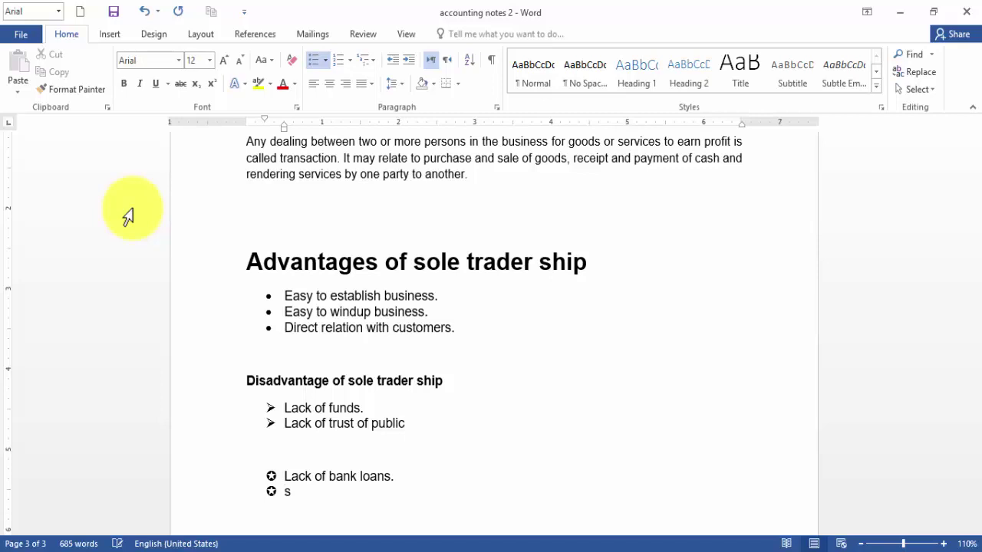
- Add the second star-bulleted item "Short life." and end the list
{"action": "type", "text": "l"}
{"action": "key", "text": "Return"}
{"action": "key", "text": "Return"}
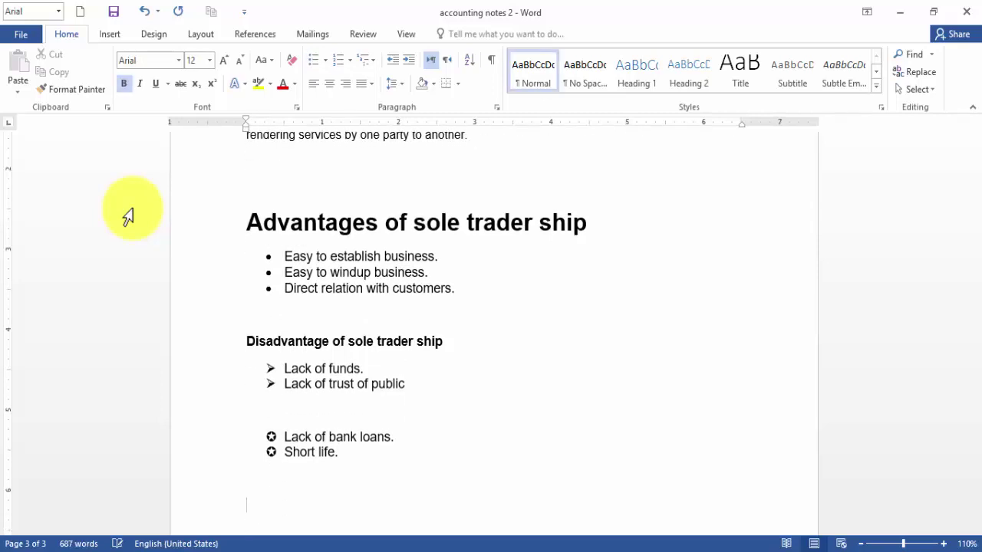
- Define a star bullet with Right alignment for the empty line below "Short life."
{"action": "left_click", "coordinate": [326, 62]}
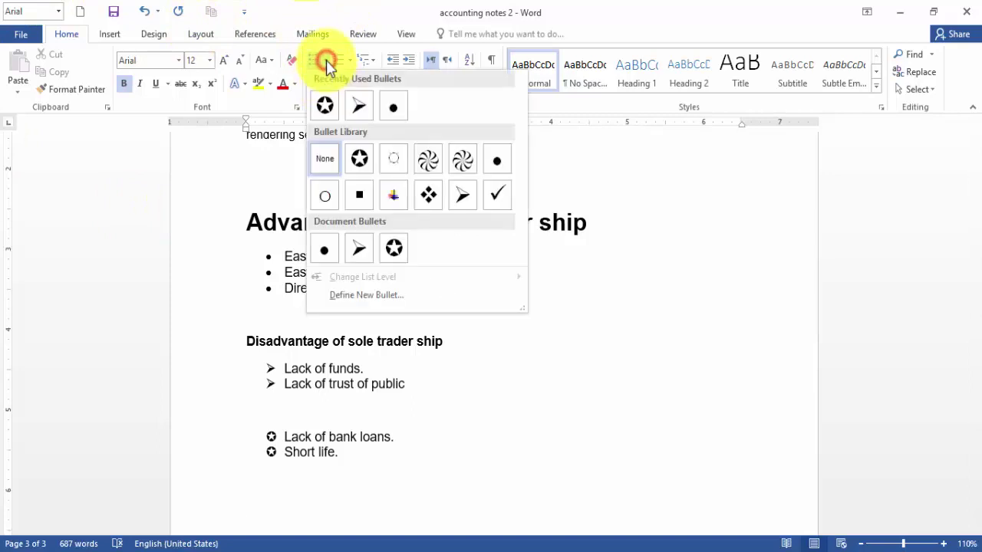
{"action": "left_click", "coordinate": [370, 298]}
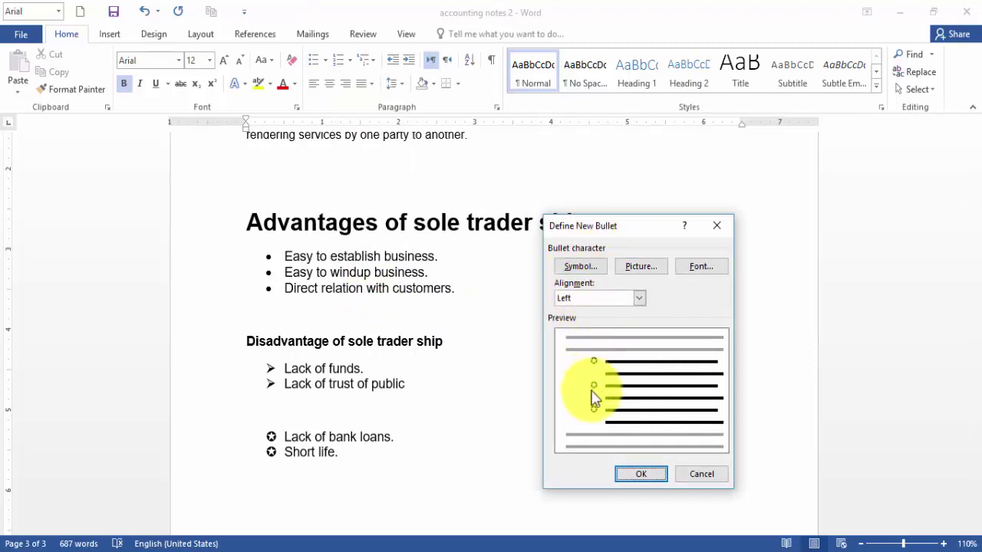
{"action": "left_click", "coordinate": [638, 298]}
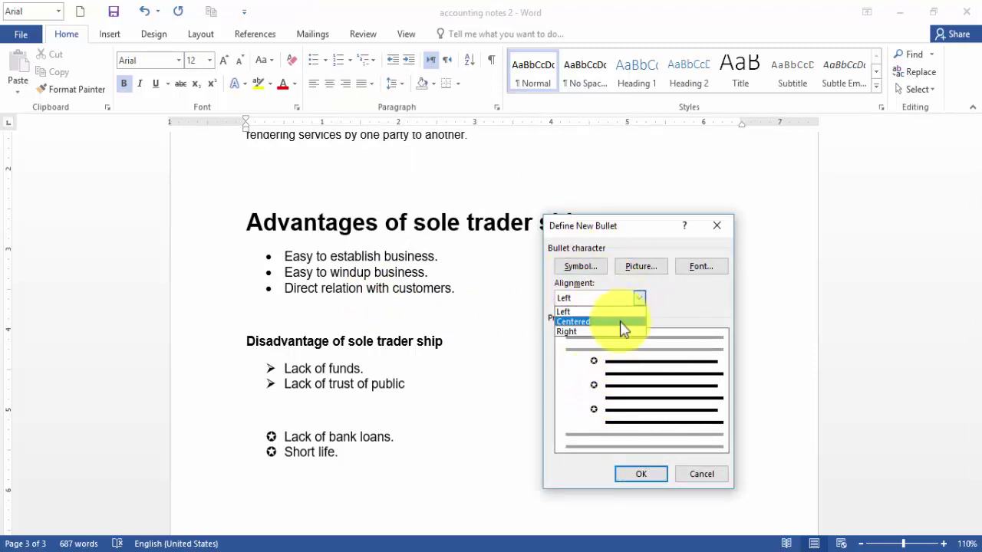
{"action": "left_click", "coordinate": [580, 332]}
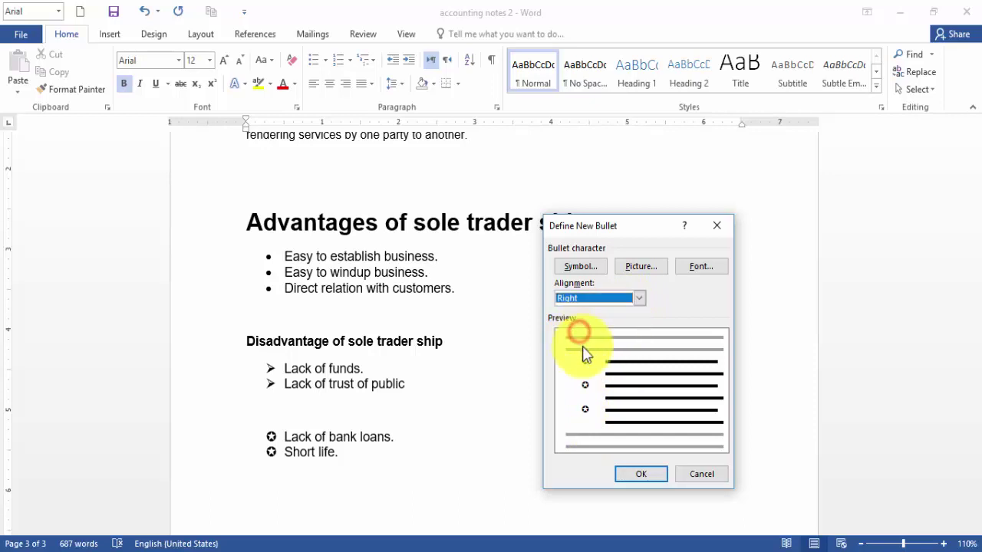
{"action": "left_click", "coordinate": [641, 475]}
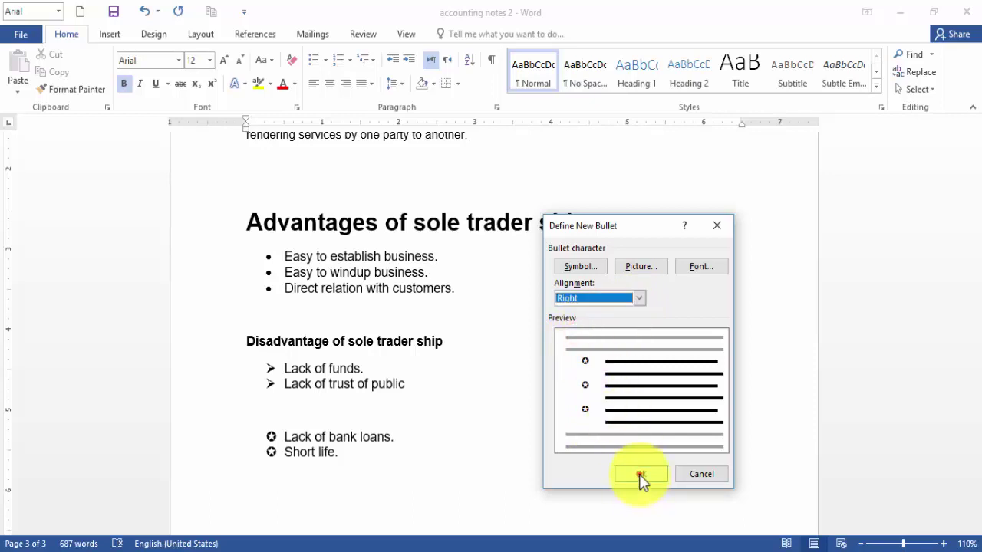
{"action": "left_click", "coordinate": [640, 475]}
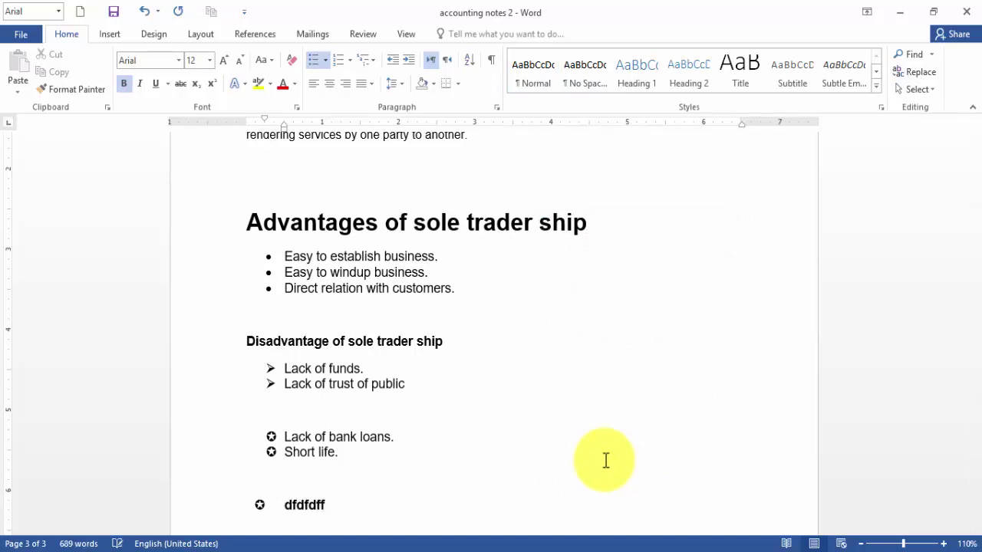
- Enter the bold item "Easy handling of business." at the right-aligned star bullet and end the list
{"action": "type", "text": "dfdfdffddd"}
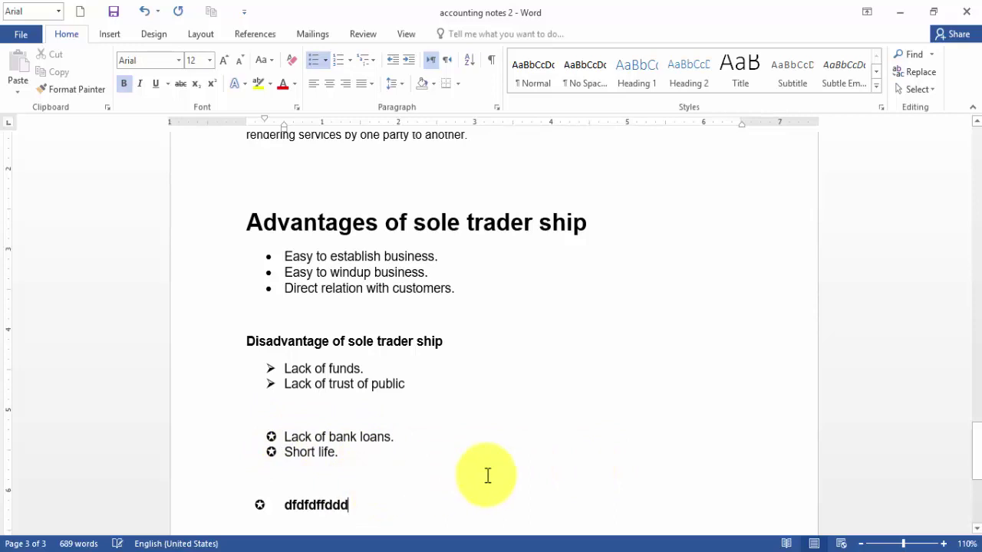
{"action": "key", "text": "BackSpace"}
{"action": "key", "text": "BackSpace"}
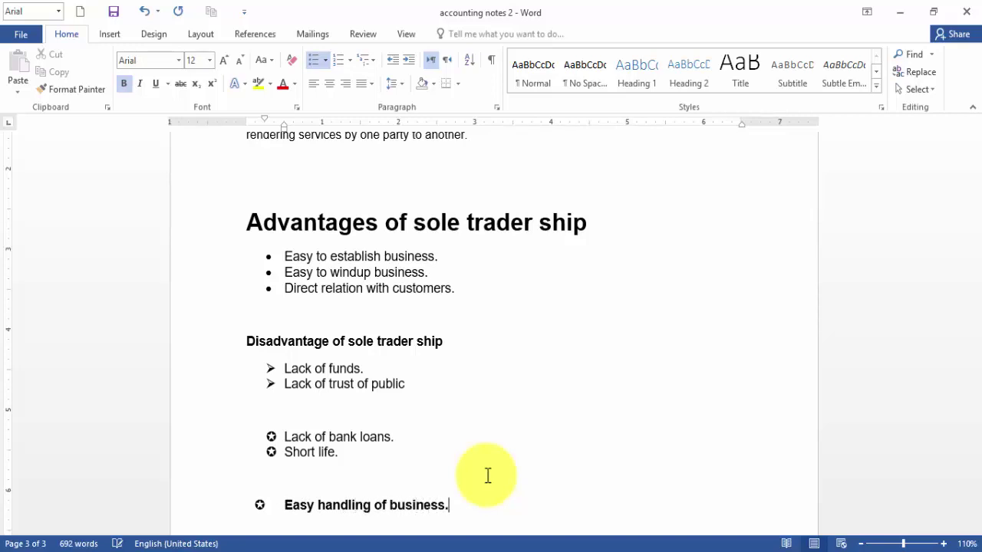
{"action": "key", "text": "Return"}
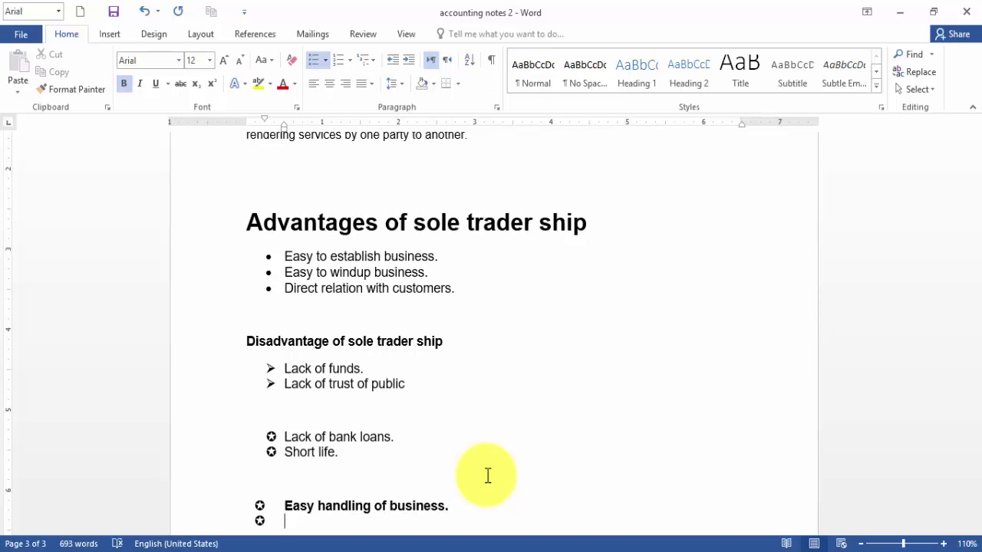
{"action": "key", "text": "Return"}
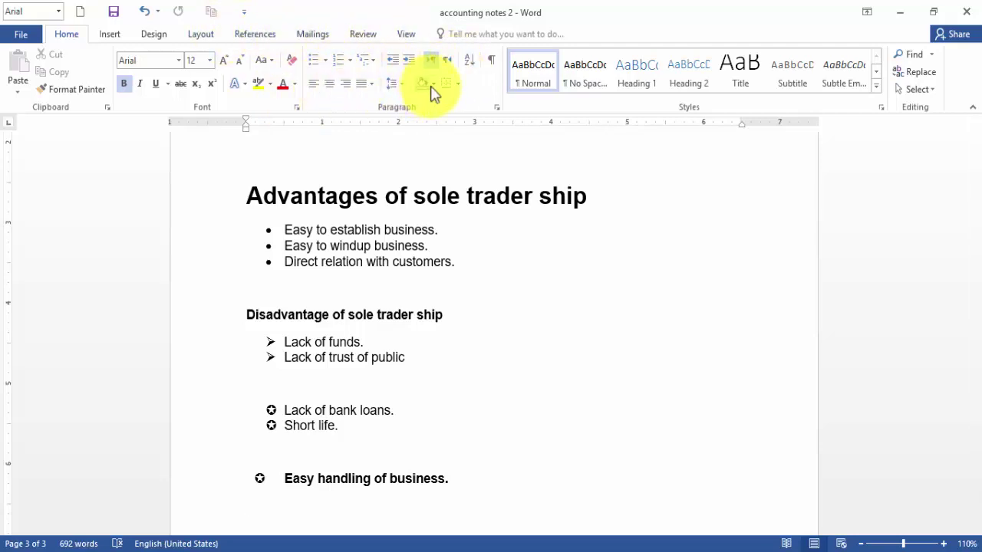
- Define a star bullet with Centered alignment for the line below "Easy handling of business."
{"action": "left_click", "coordinate": [324, 61]}
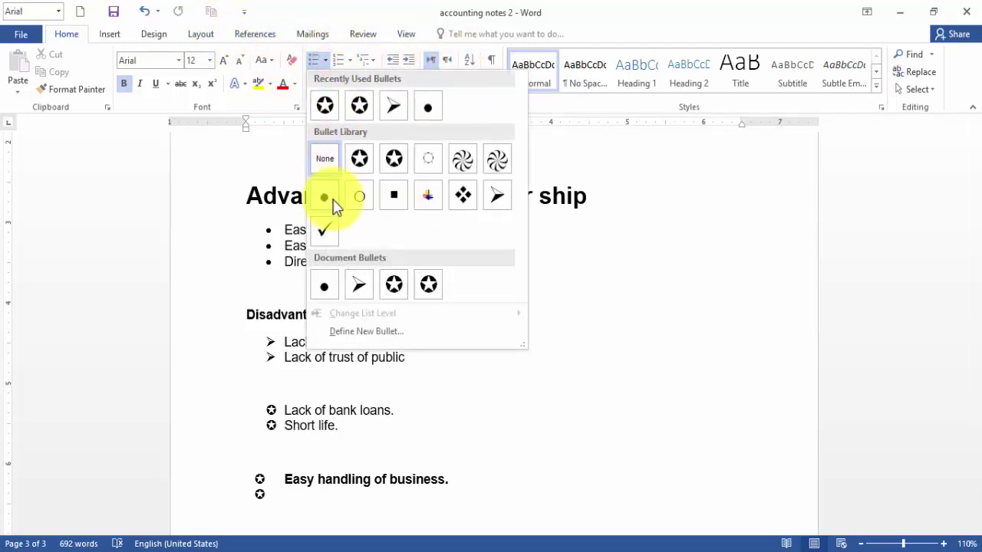
{"action": "left_click", "coordinate": [342, 336]}
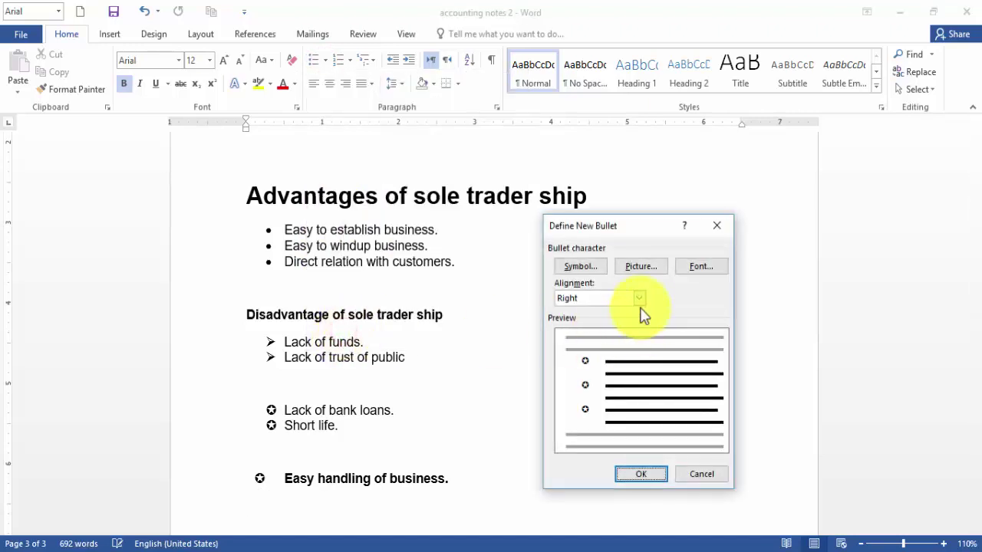
{"action": "left_click", "coordinate": [639, 299]}
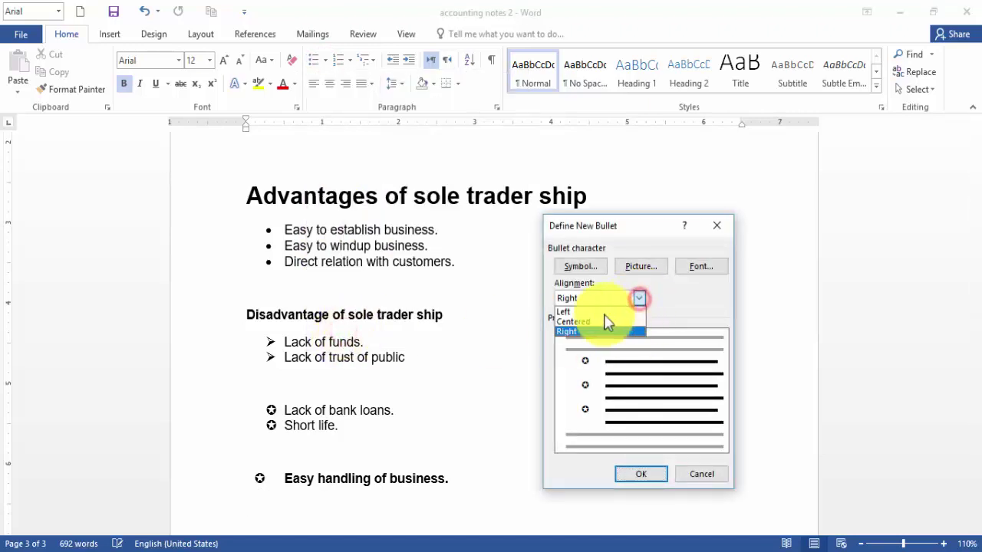
{"action": "left_click", "coordinate": [598, 325]}
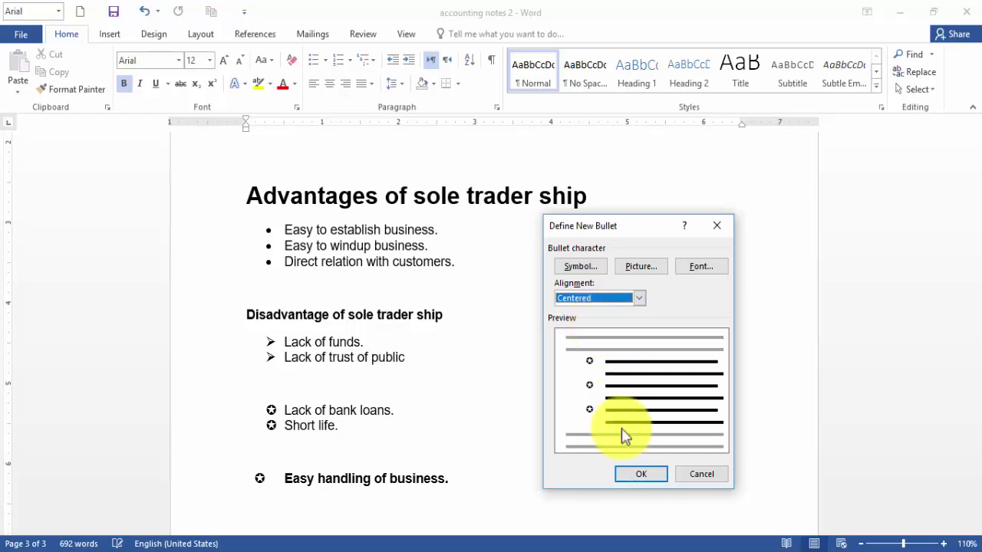
{"action": "left_click", "coordinate": [640, 475]}
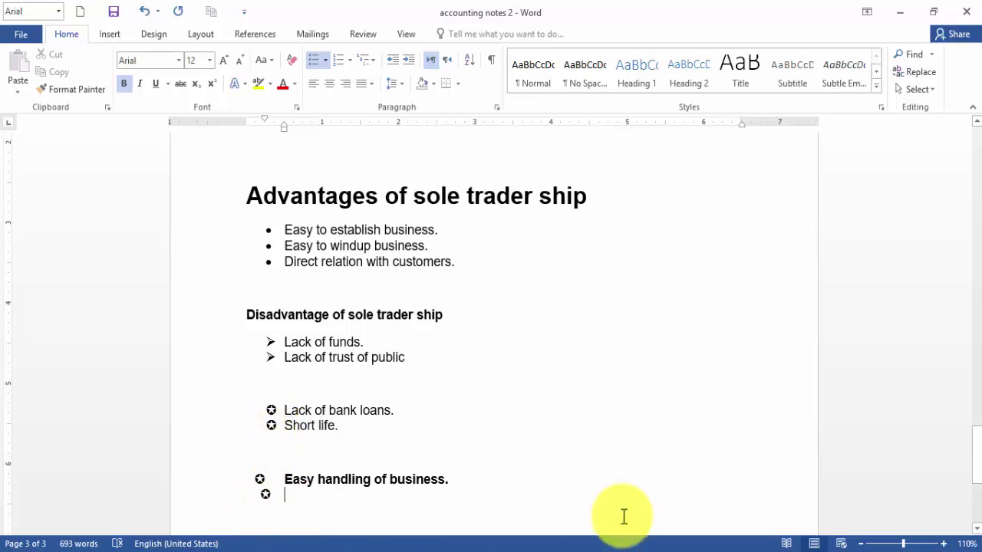
- Remove the unused centered star bullet below "Easy handling of business." and leave a blank line
{"action": "key", "text": "Return"}
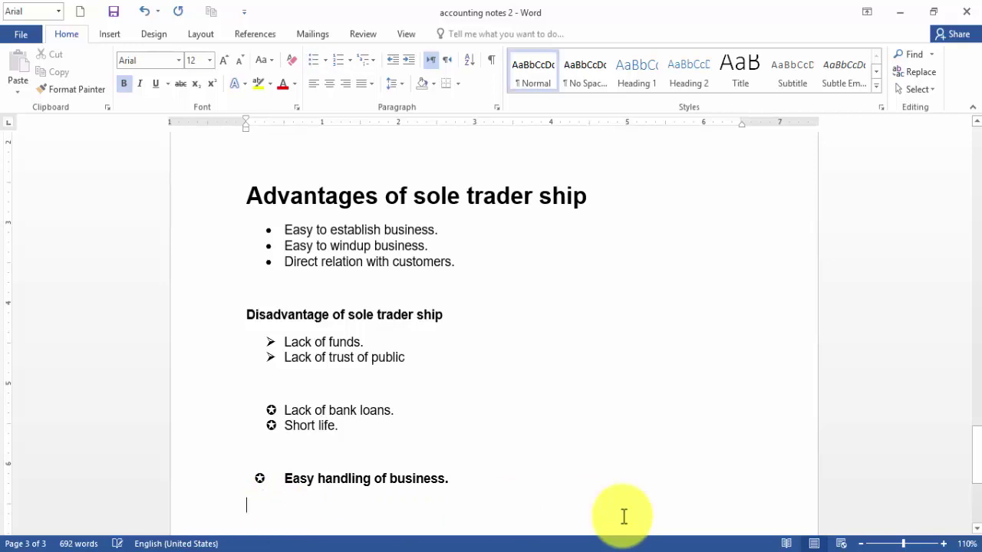
{"action": "key", "text": "Return"}
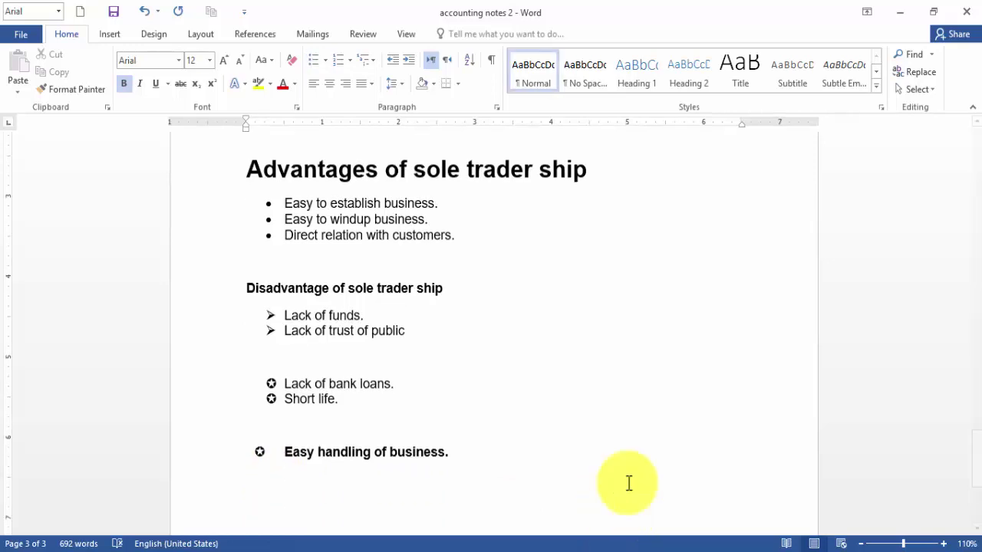
{"action": "scroll", "coordinate": [539, 342], "scroll_direction": "down", "scroll_amount": 4}
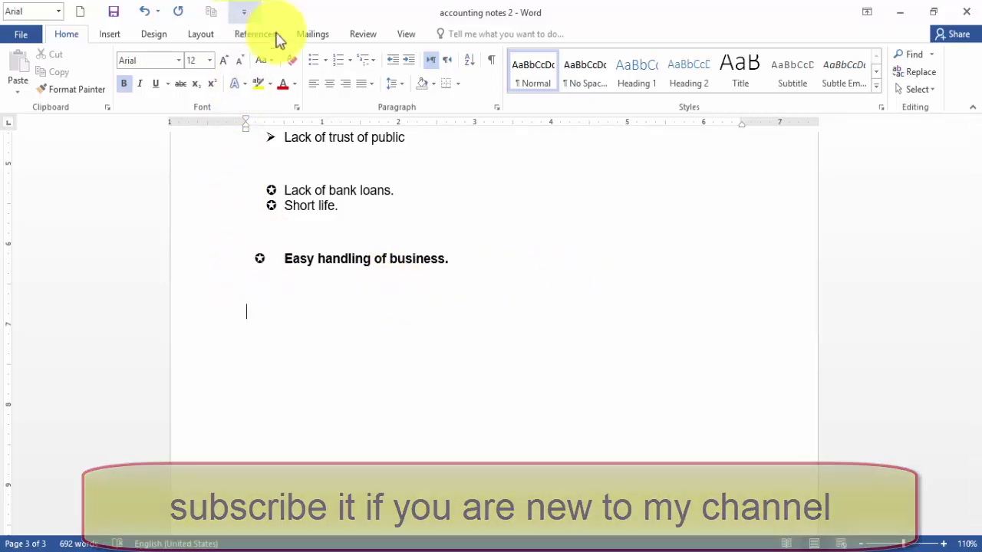
- Start defining a new picture bullet for the empty line and choose to work offline with pictures from the computer
{"action": "left_click", "coordinate": [328, 61]}
{"action": "left_click", "coordinate": [351, 334]}
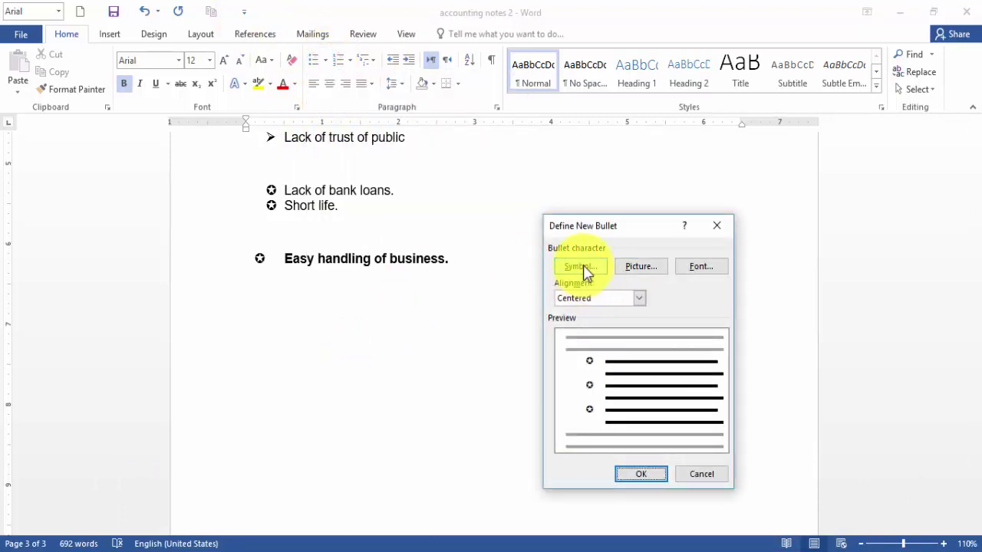
{"action": "left_click", "coordinate": [655, 267]}
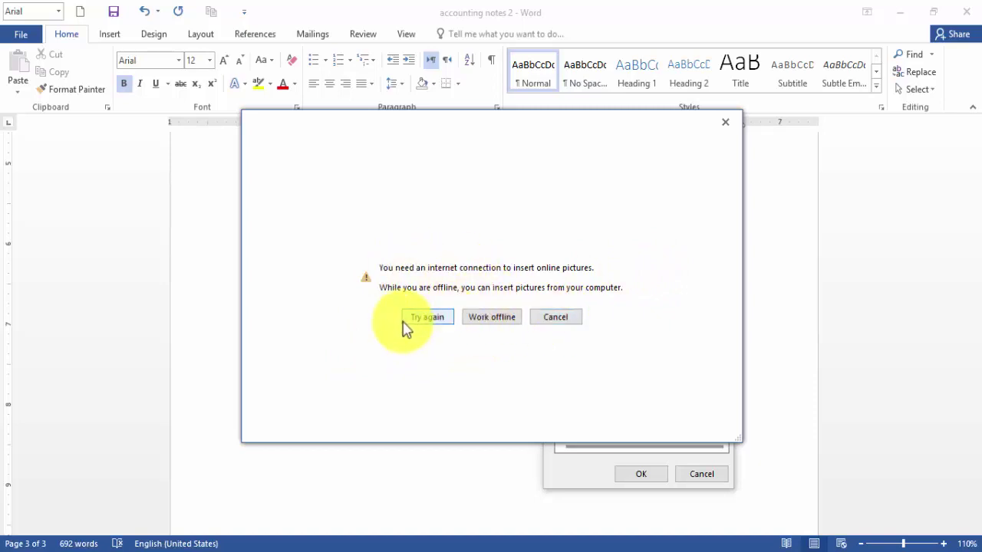
{"action": "left_click", "coordinate": [433, 321]}
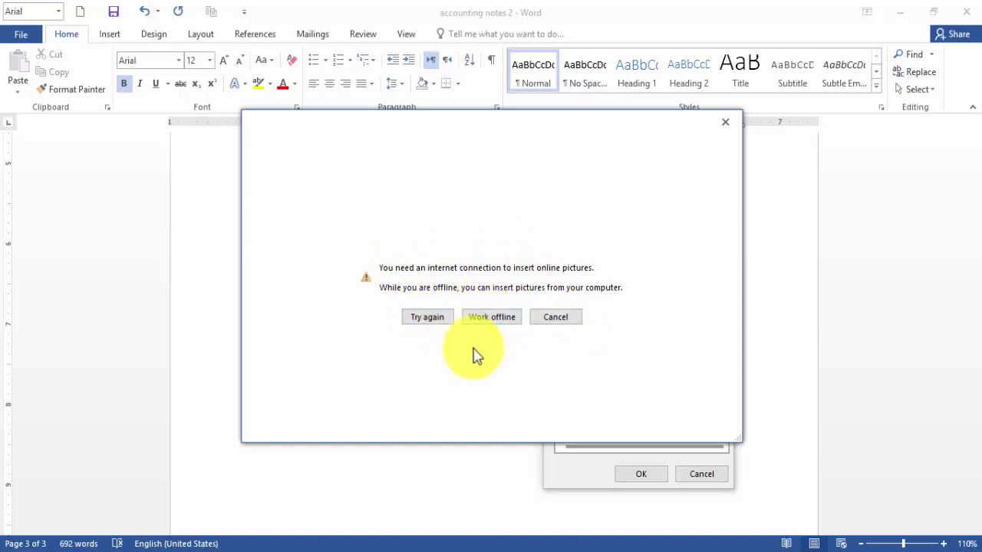
{"action": "left_click", "coordinate": [504, 322]}
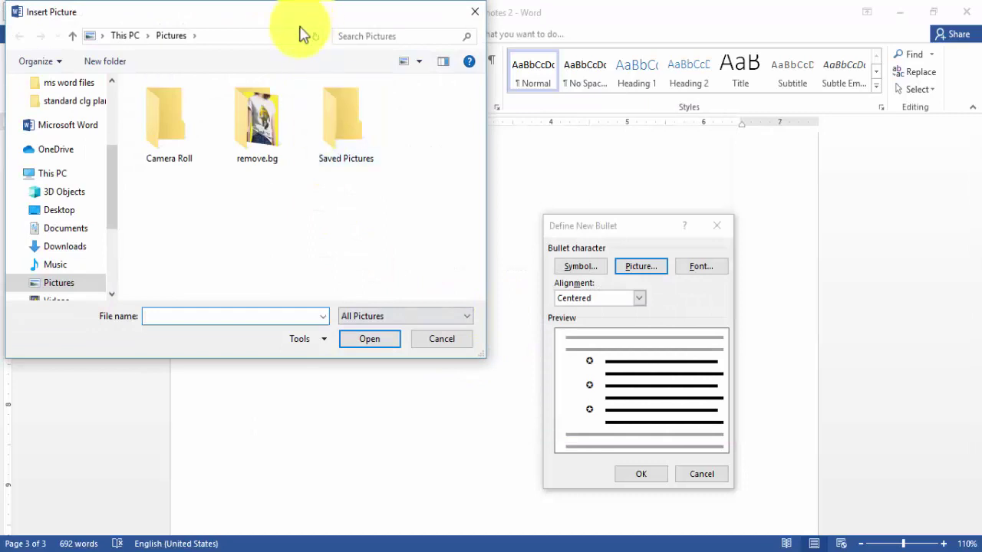
- Browse the training drive & misc. (H:) to the butterfly folder inside pictures > png pictures
{"action": "left_click_drag", "start_coordinate": [303, 27], "coordinate": [448, 48]}
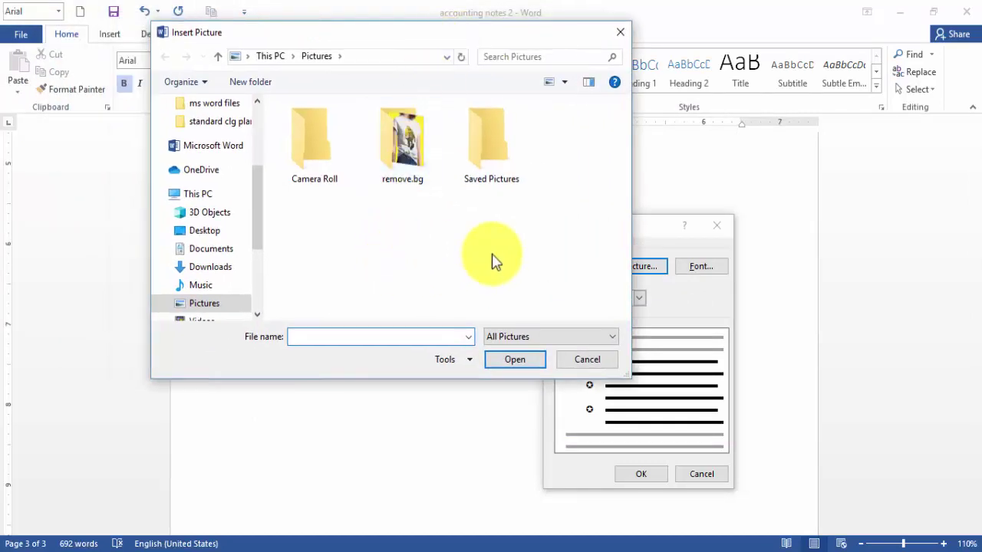
{"action": "left_click_drag", "start_coordinate": [259, 203], "coordinate": [256, 261]}
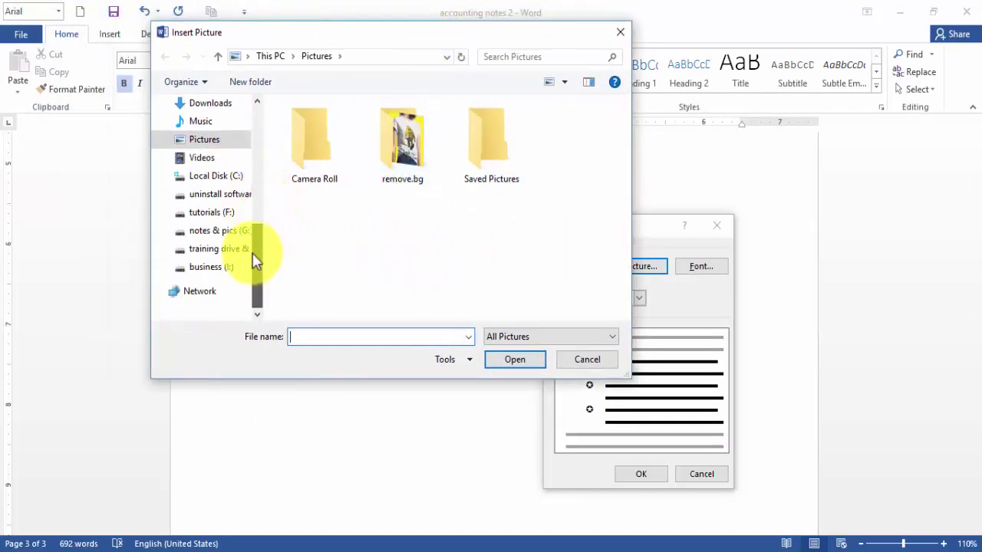
{"action": "left_click", "coordinate": [201, 250]}
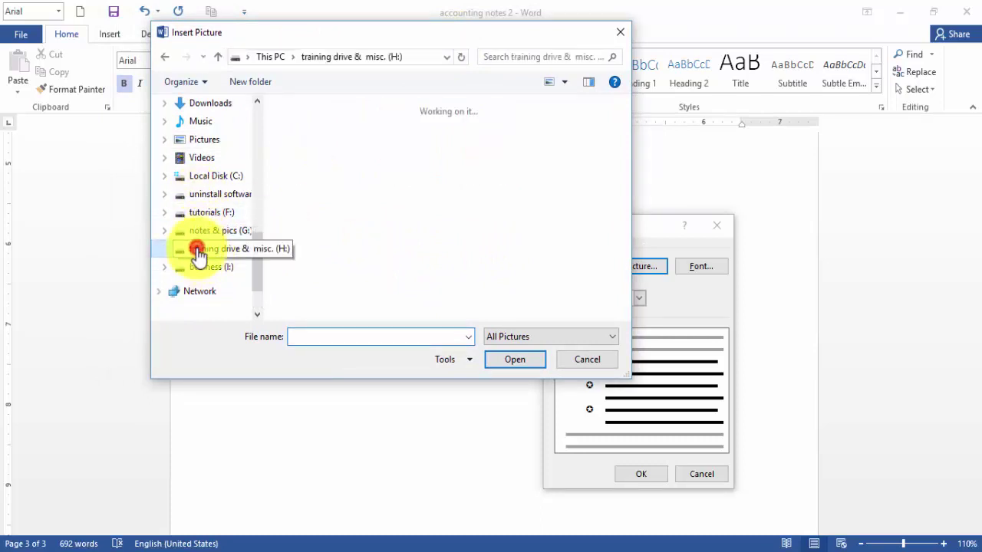
{"action": "double_click", "coordinate": [568, 236]}
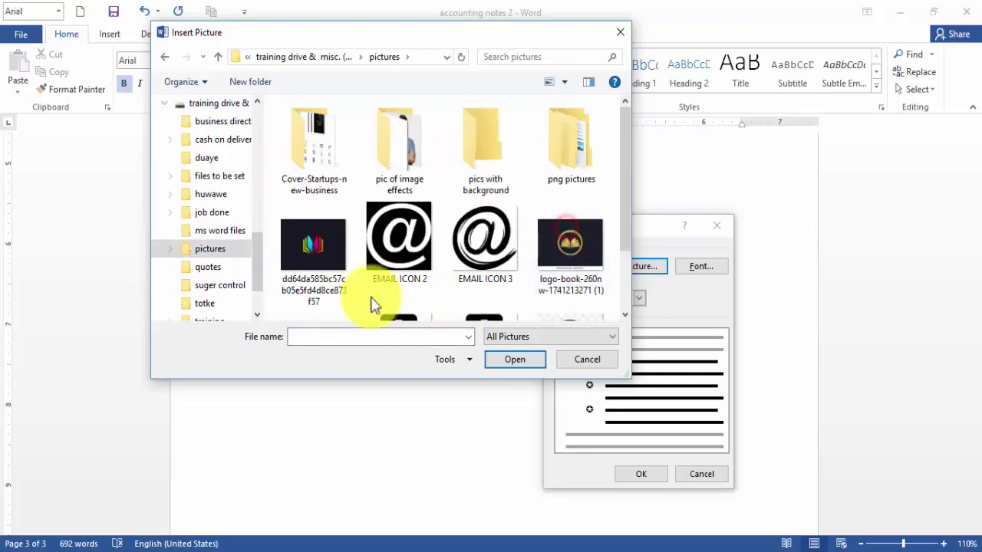
{"action": "mouse_move", "coordinate": [627, 169]}
{"action": "left_mouse_down"}
{"action": "mouse_move", "coordinate": [631, 296]}
{"action": "mouse_move", "coordinate": [637, 155]}
{"action": "left_mouse_up"}
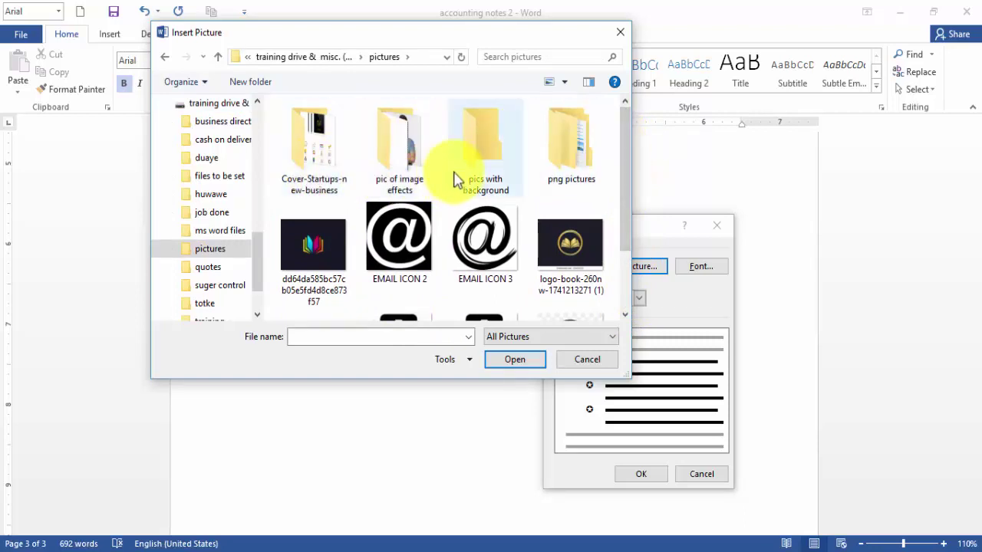
{"action": "double_click", "coordinate": [569, 134]}
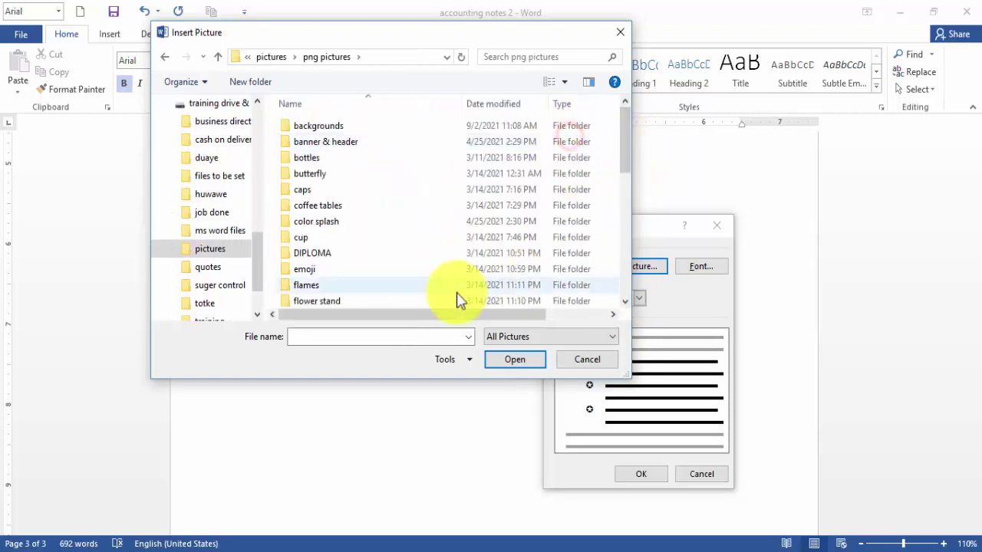
{"action": "double_click", "coordinate": [320, 173]}
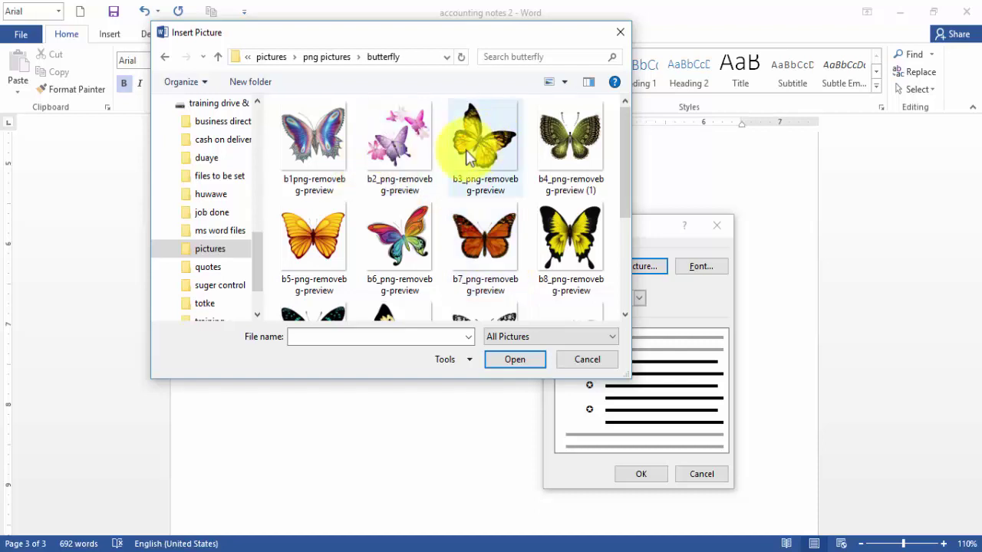
- Insert the picture b5-png-removebg-preview as the new bullet character and apply it to the empty line
{"action": "left_click", "coordinate": [329, 241]}
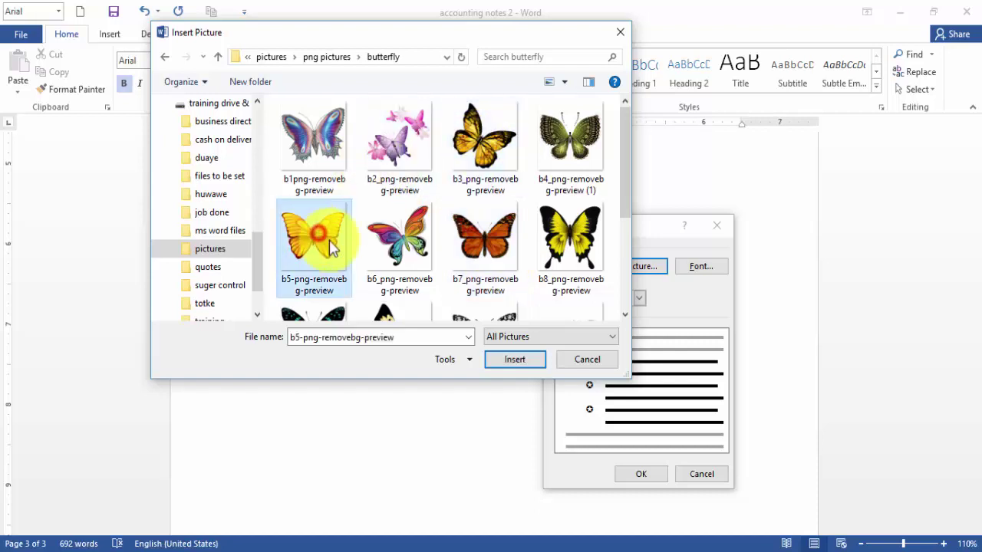
{"action": "left_click", "coordinate": [502, 366]}
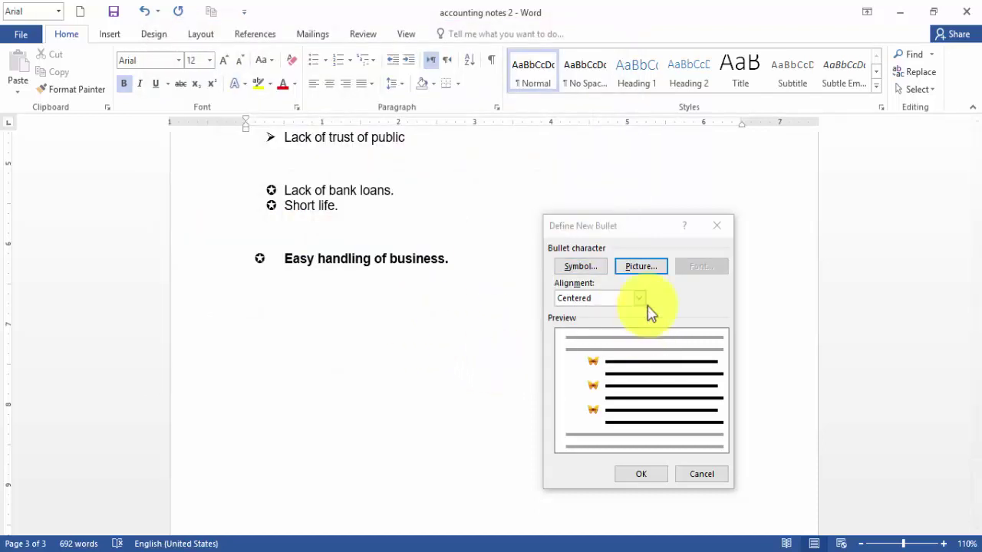
{"action": "left_click", "coordinate": [630, 476]}
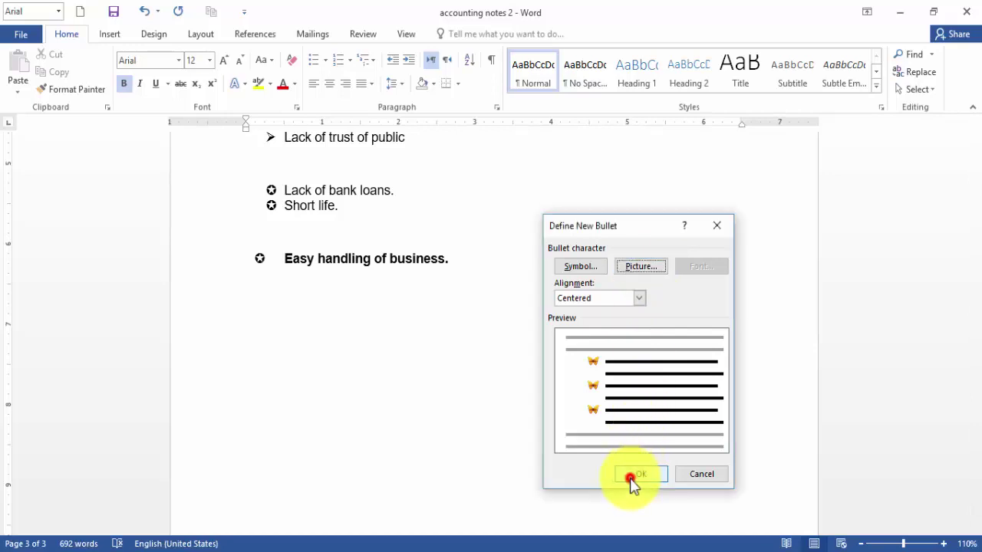
- Remove the butterfly bullet from the empty line and reapply it from the recently used bullets
{"action": "left_click", "coordinate": [253, 310]}
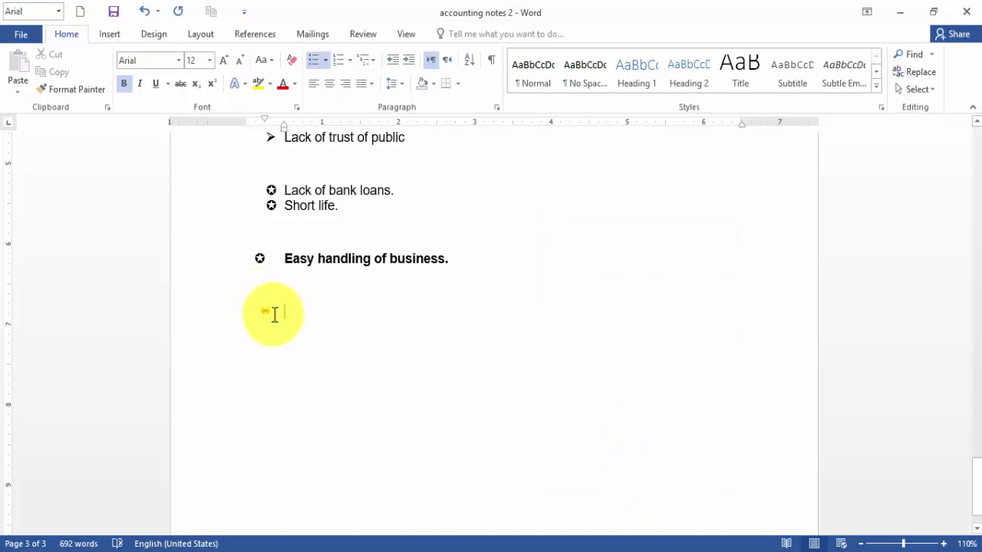
{"action": "left_click", "coordinate": [268, 358]}
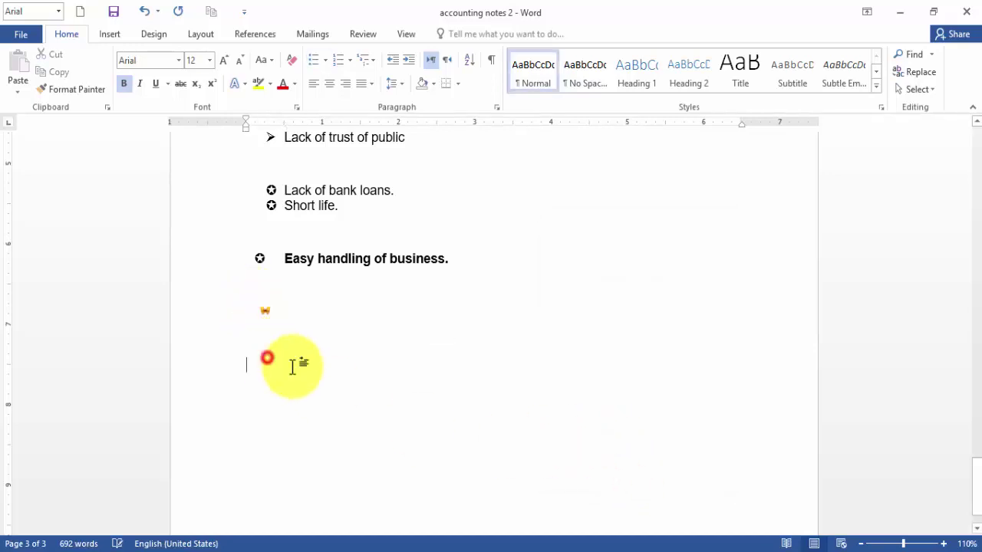
{"action": "left_click", "coordinate": [317, 312]}
{"action": "key", "text": "BackSpace"}
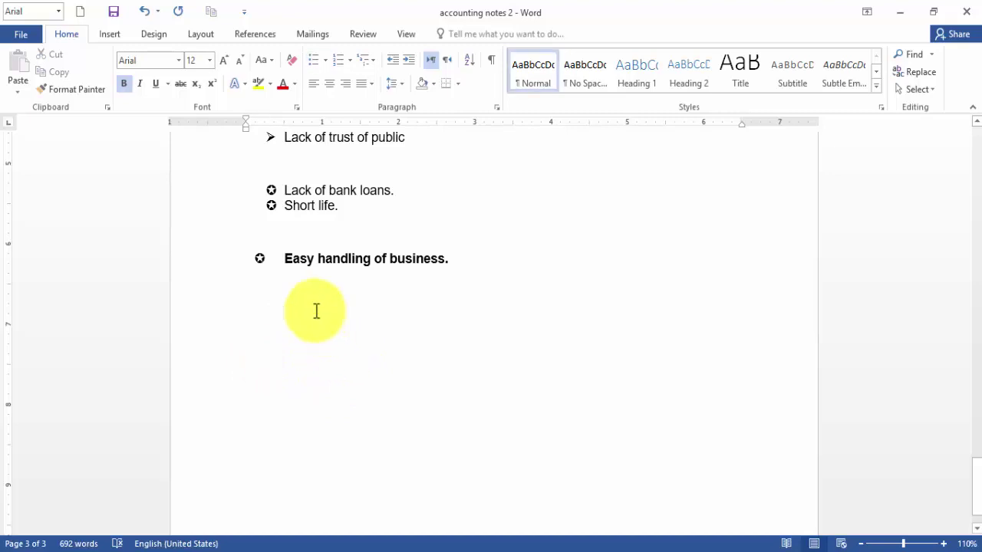
{"action": "left_click", "coordinate": [325, 61]}
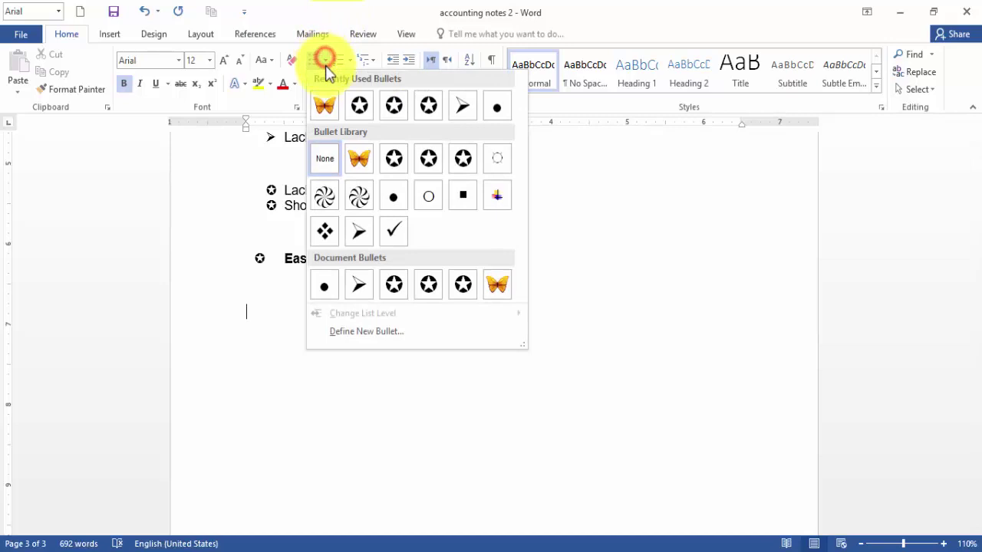
{"action": "left_click", "coordinate": [325, 105]}
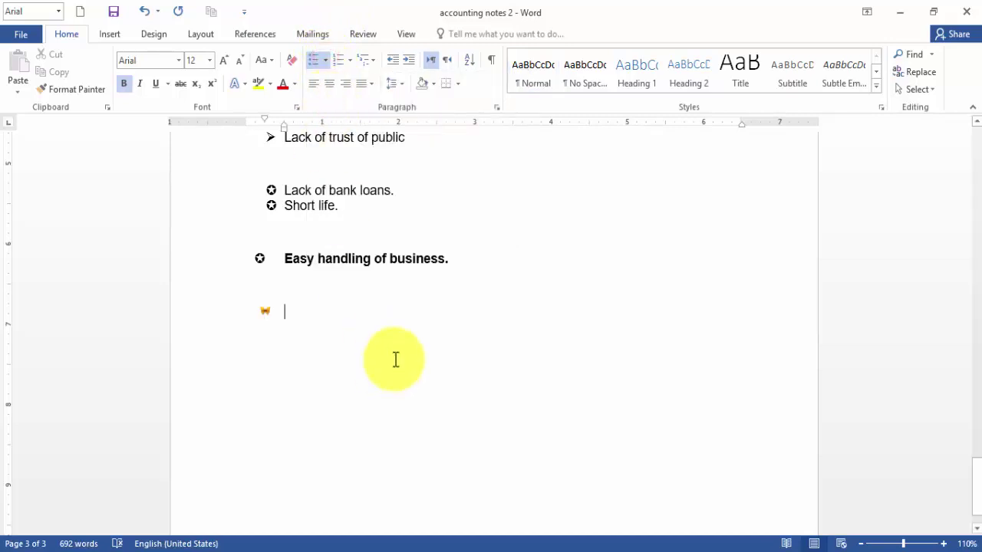
- Enter the bold item "Easy contact with lenders." at the butterfly bullet and end the list
{"action": "type", "text": "enders."}
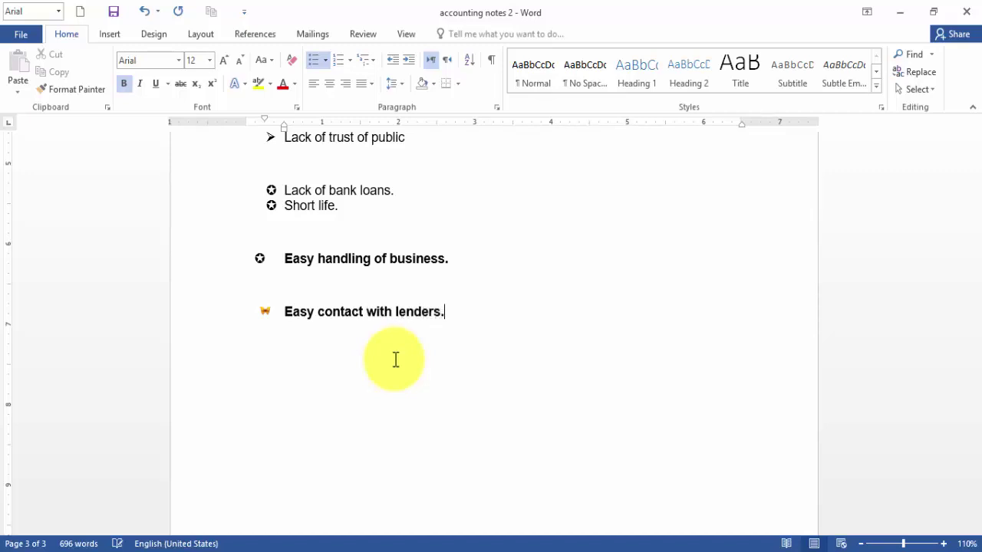
{"action": "key", "text": "Return"}
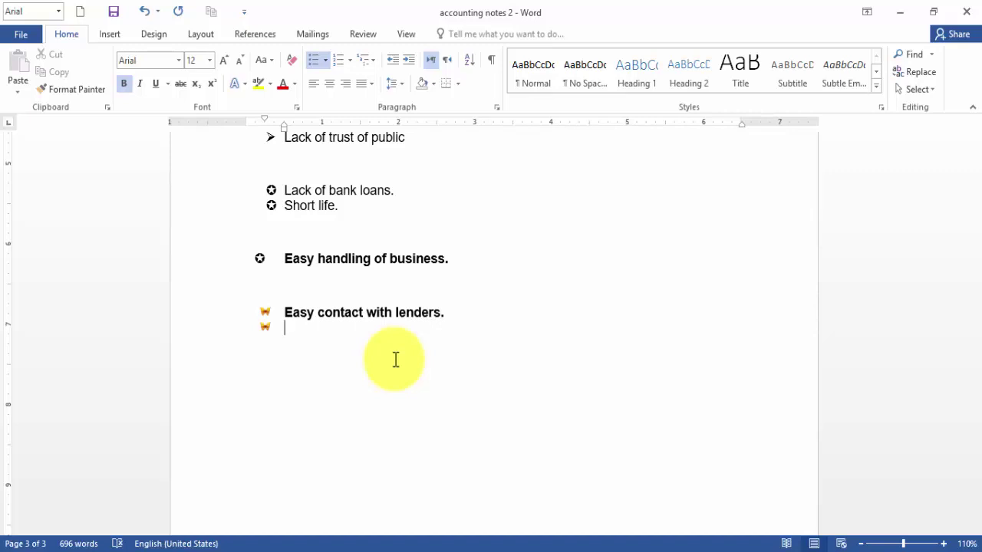
{"action": "key", "text": "Return"}
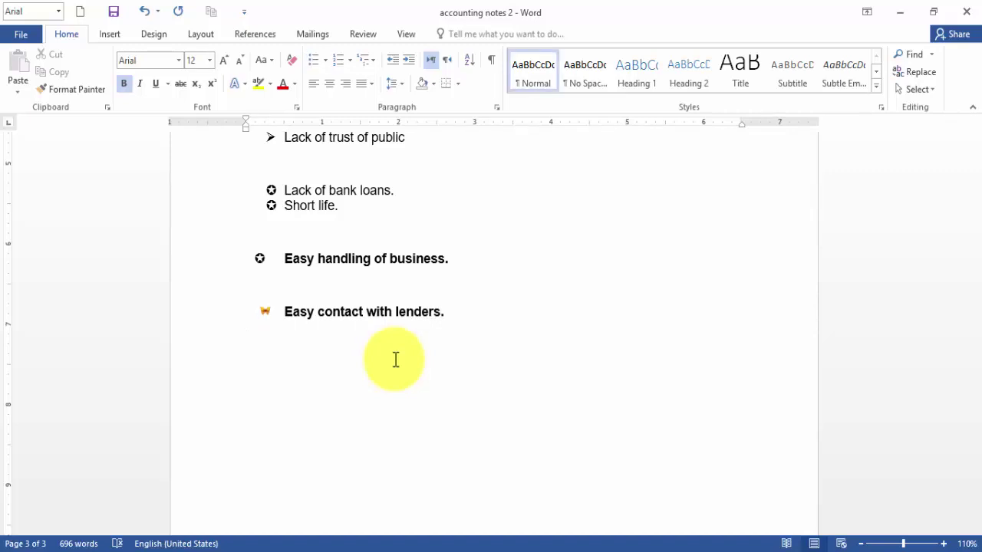
- Review the settings for defining a new bullet, the finished bulleted lists and the bullet library
{"action": "left_click", "coordinate": [326, 62]}
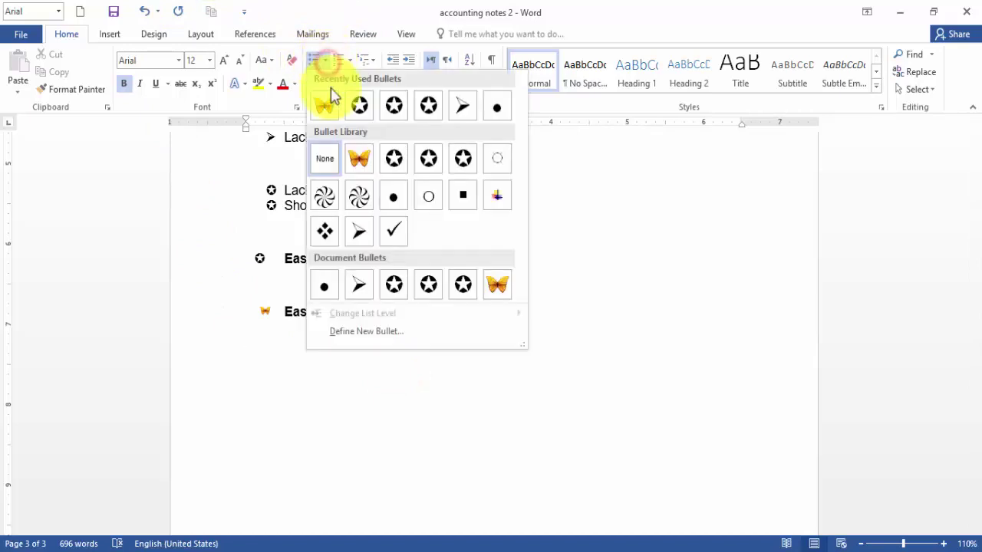
{"action": "left_click", "coordinate": [383, 331]}
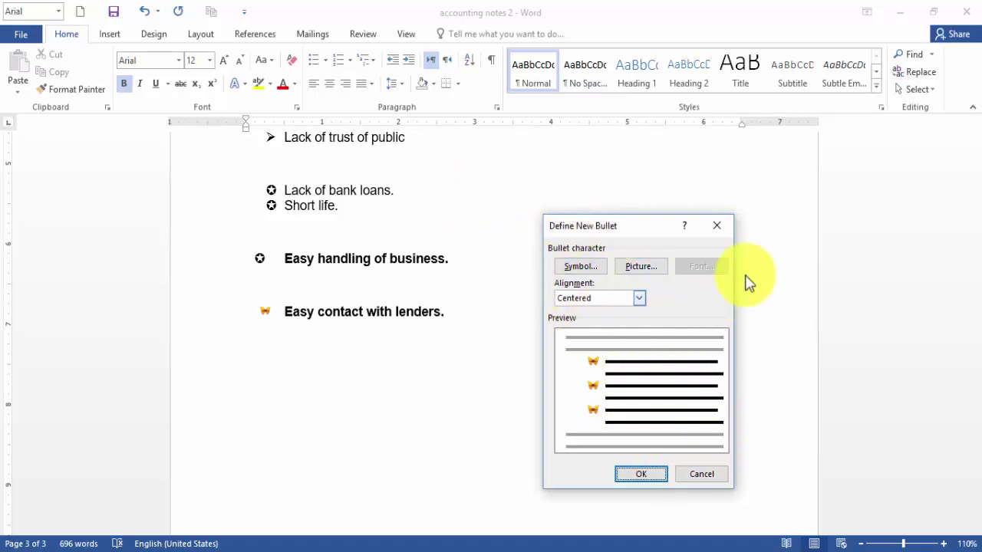
{"action": "left_click", "coordinate": [712, 228]}
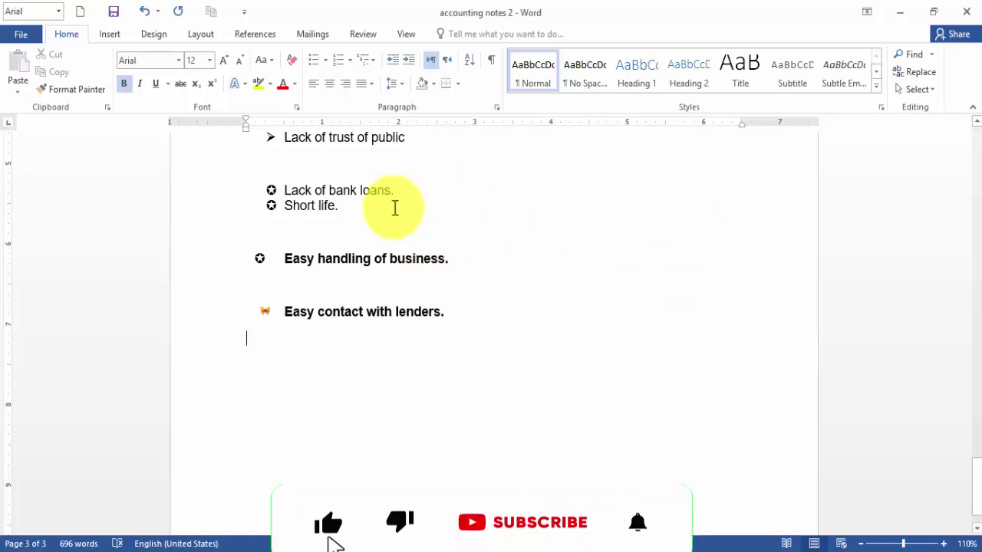
{"action": "scroll", "coordinate": [358, 371], "scroll_direction": "up", "scroll_amount": 5}
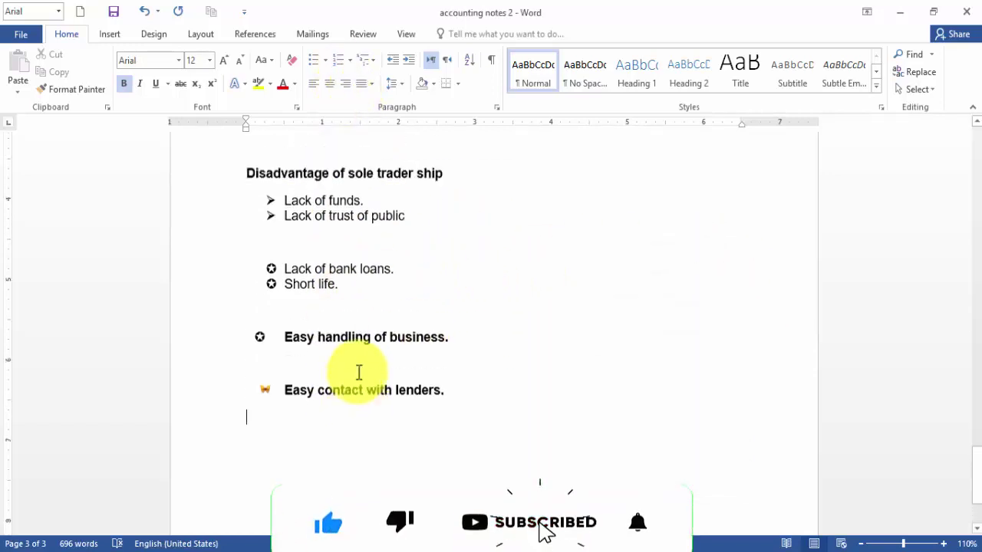
{"action": "scroll", "coordinate": [268, 250], "scroll_direction": "down", "scroll_amount": 3}
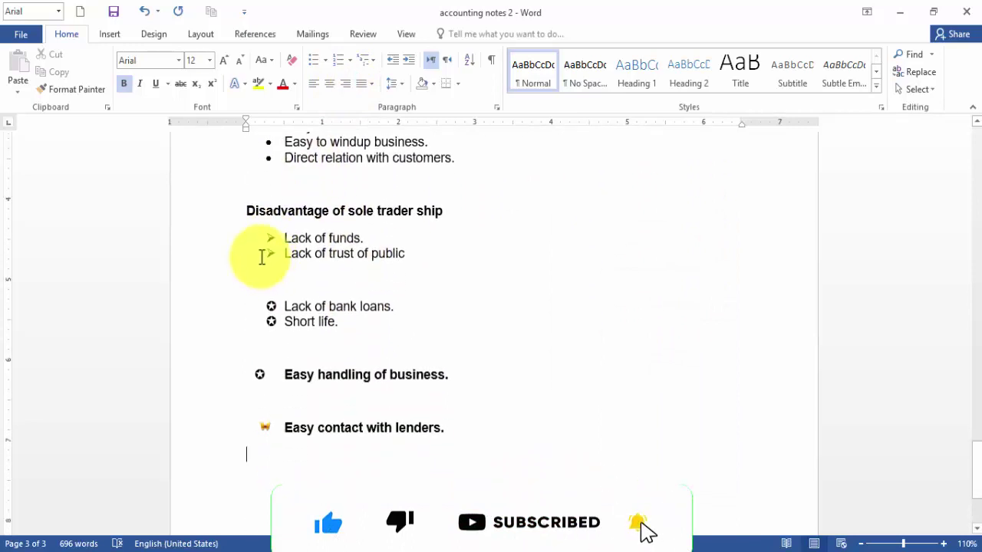
{"action": "scroll", "coordinate": [272, 246], "scroll_direction": "down", "scroll_amount": 2}
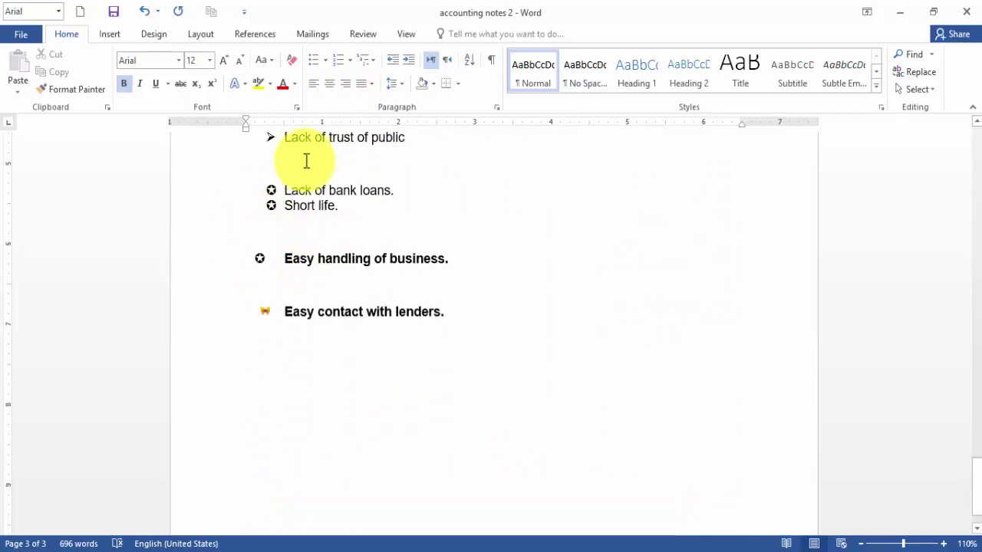
{"action": "left_click", "coordinate": [326, 60]}
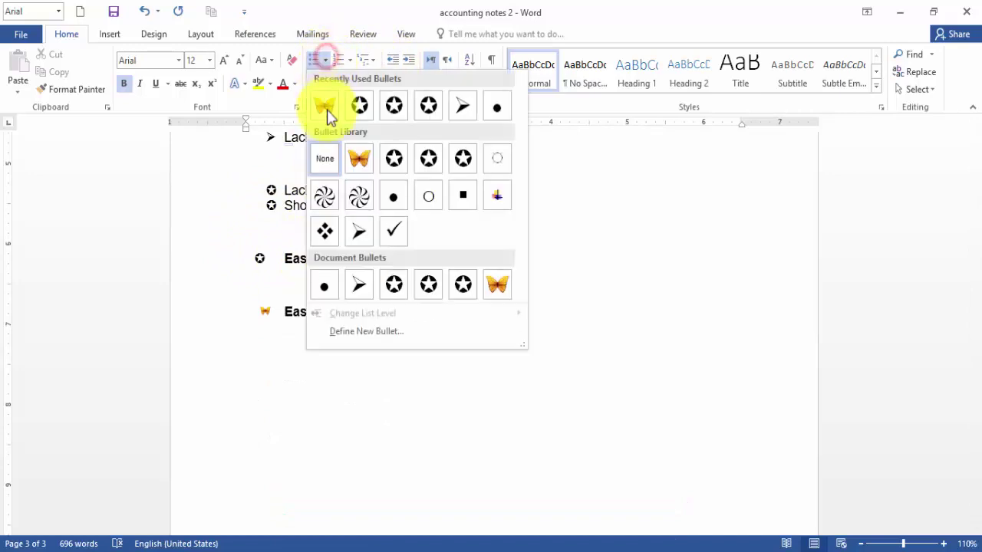
{"action": "left_click", "coordinate": [590, 248]}
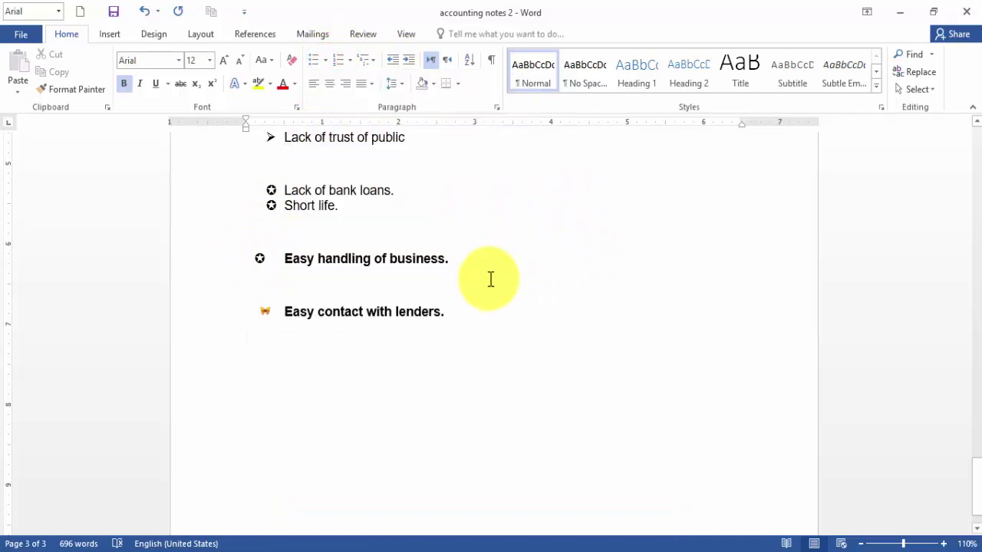
- Start a numbered list in the 1. 2. 3. format below "Easy contact with lenders."
{"action": "left_click", "coordinate": [349, 62]}
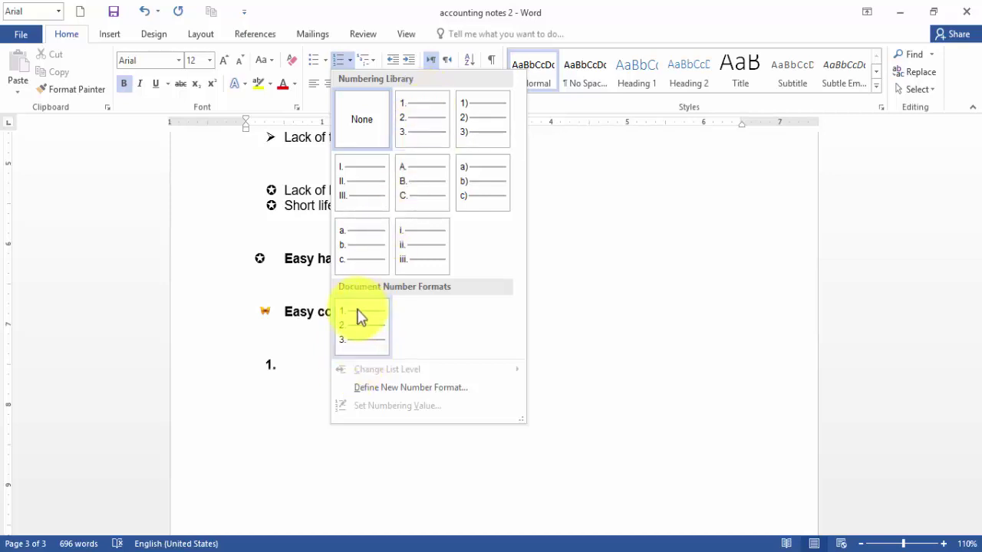
{"action": "left_click", "coordinate": [409, 119]}
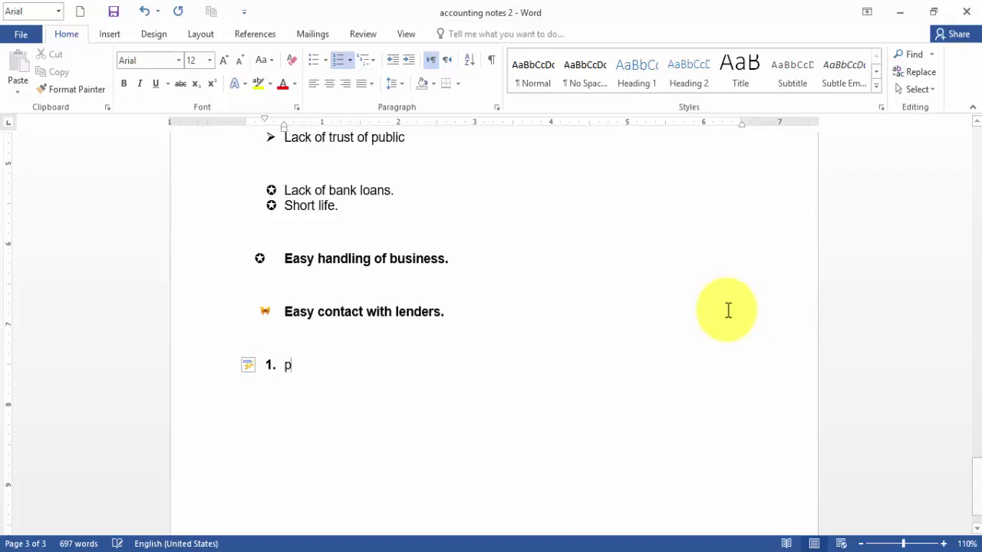
- Enter the numbered items "Partnership is trustable by public." and "Easy to create partnership", and end the list
{"action": "type", "text": "artner"}
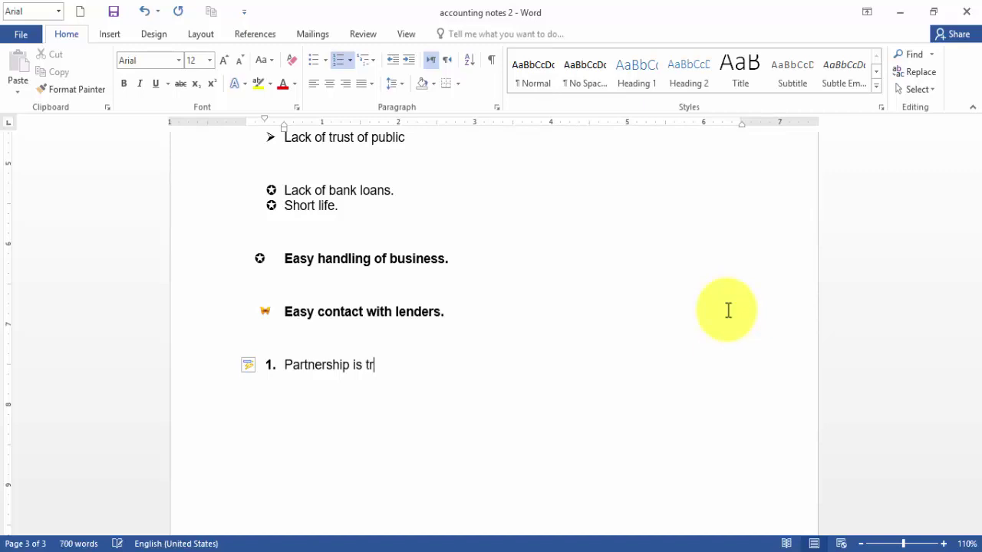
{"action": "type", "text": "ship is trustable by pub"}
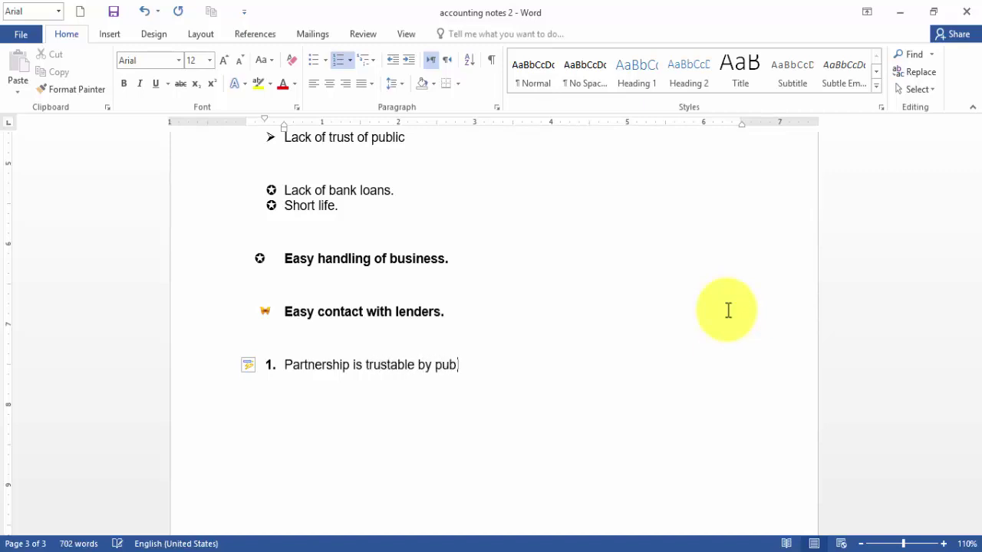
{"action": "type", "text": "lic."}
{"action": "key", "text": "Return"}
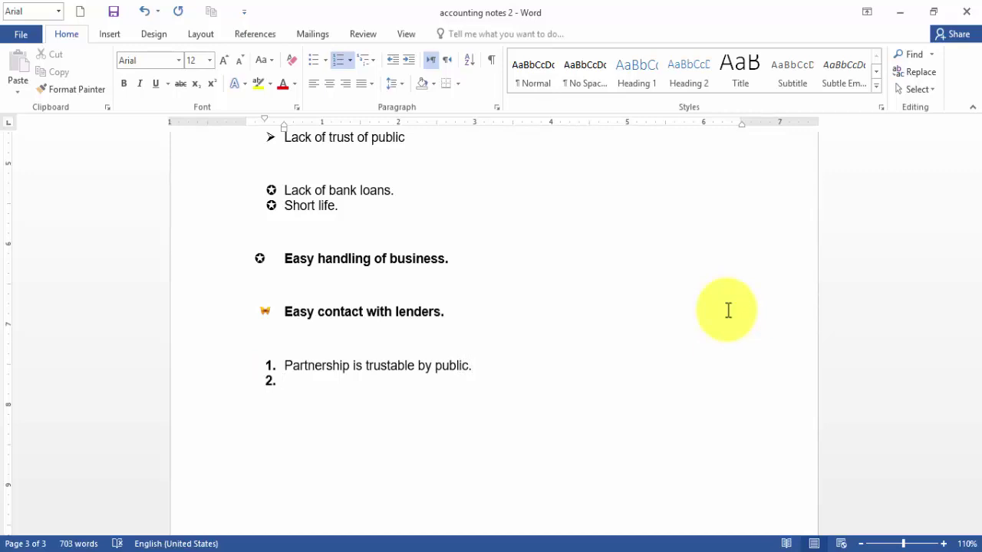
{"action": "type", "text": "easy to cre"}
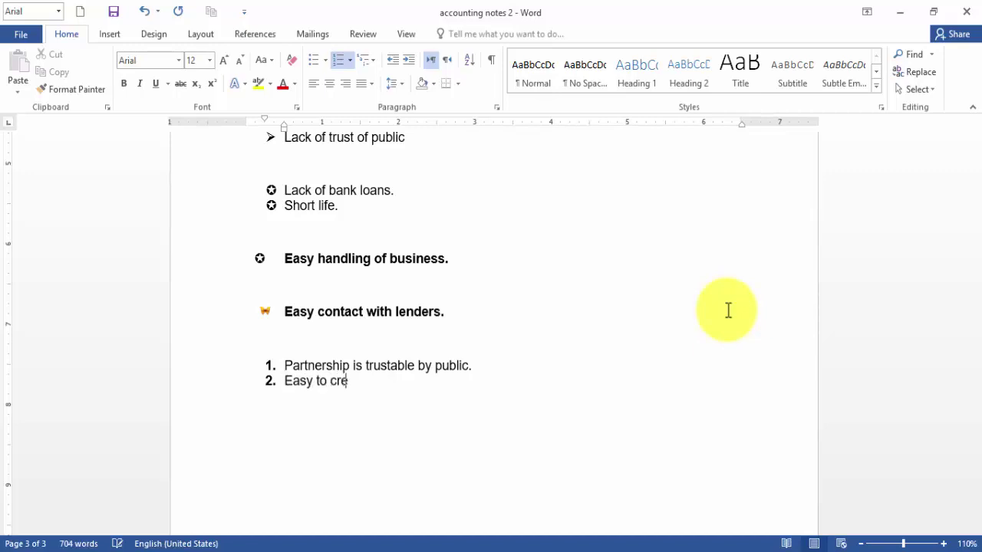
{"action": "type", "text": "ate partnership"}
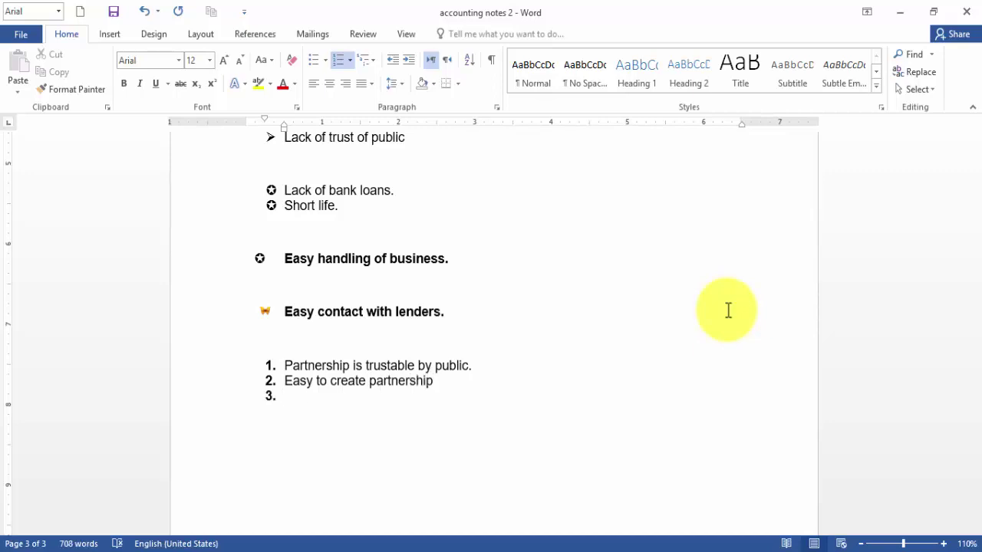
{"action": "key", "text": "Return"}
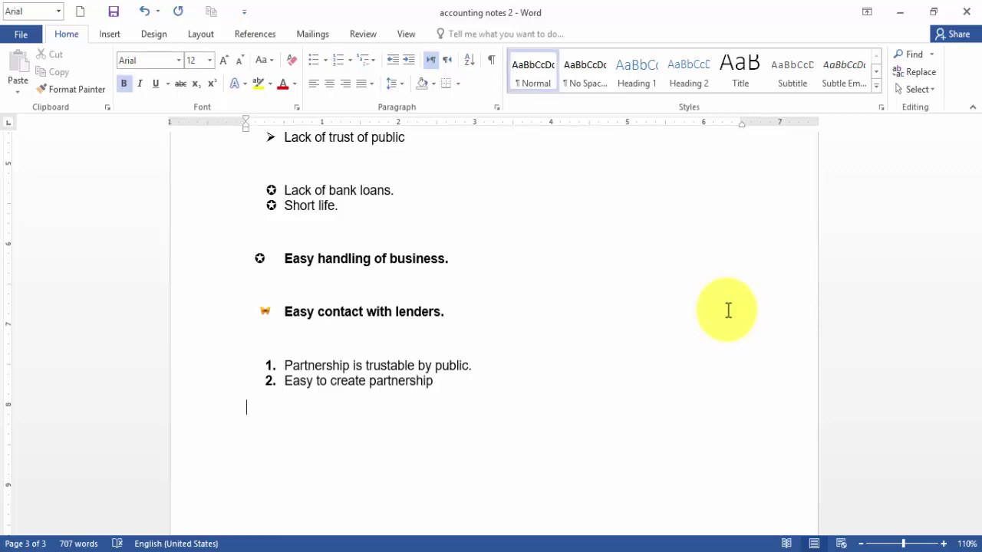
- Try removing the numbering from the two partnership items with the None format, and undo the removal
{"action": "left_click", "coordinate": [349, 60]}
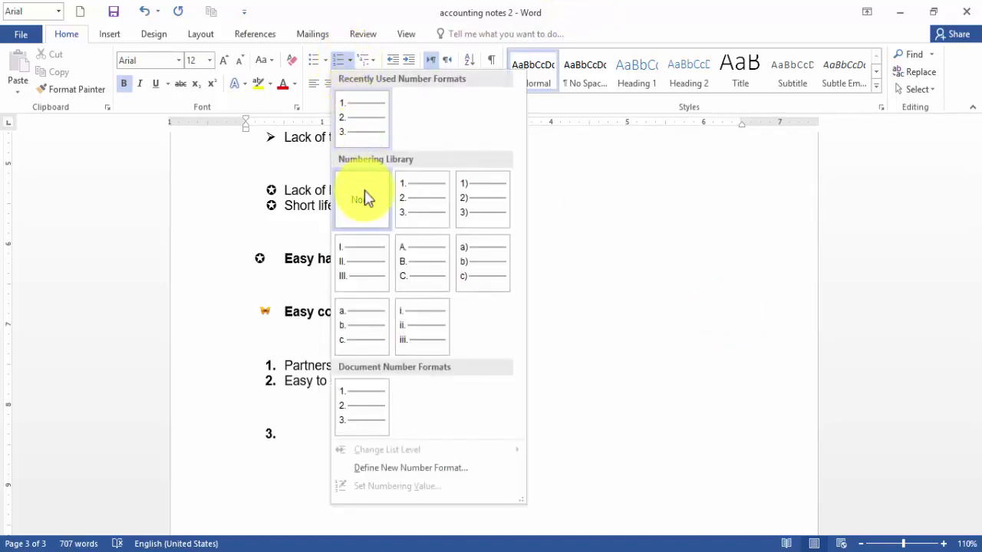
{"action": "left_click", "coordinate": [262, 377]}
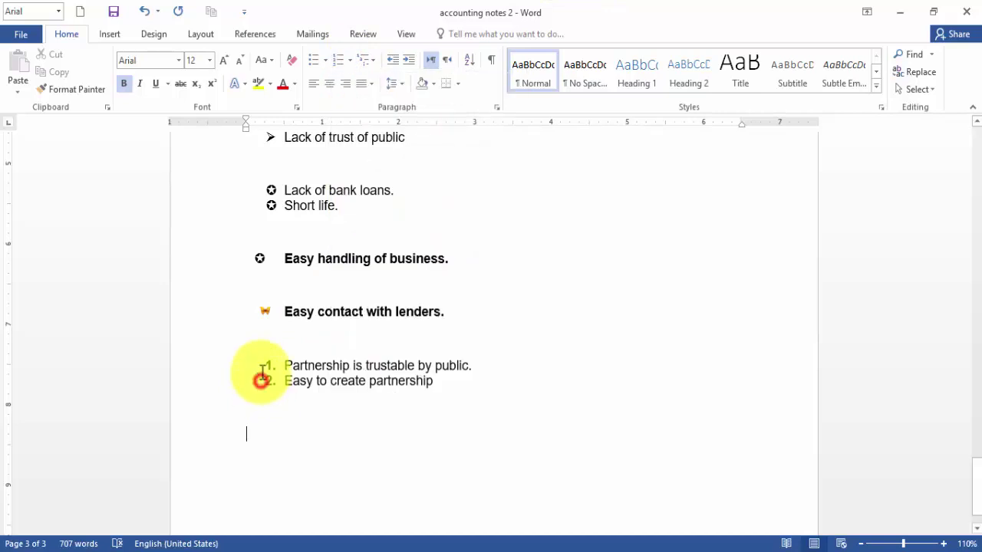
{"action": "left_click_drag", "start_coordinate": [263, 366], "coordinate": [429, 389]}
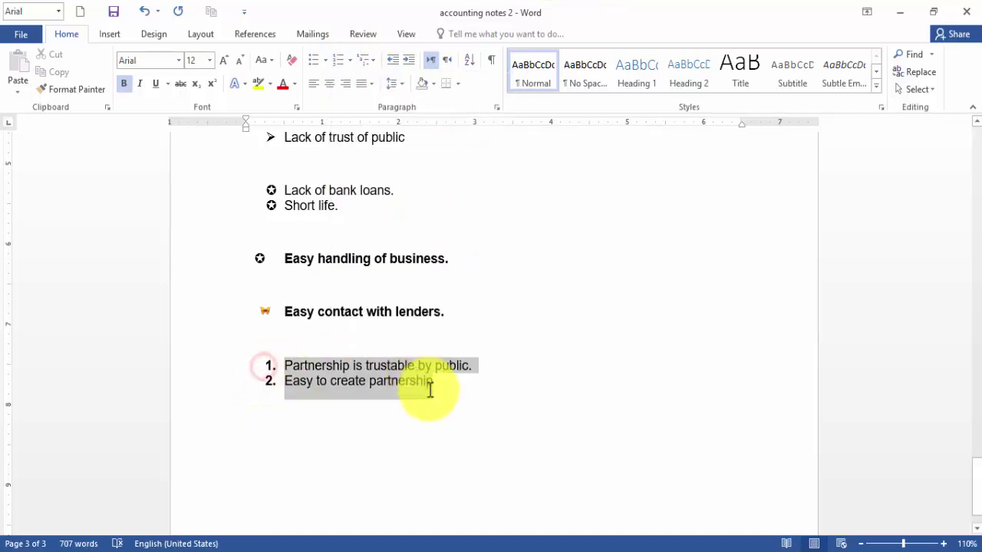
{"action": "left_click", "coordinate": [349, 61]}
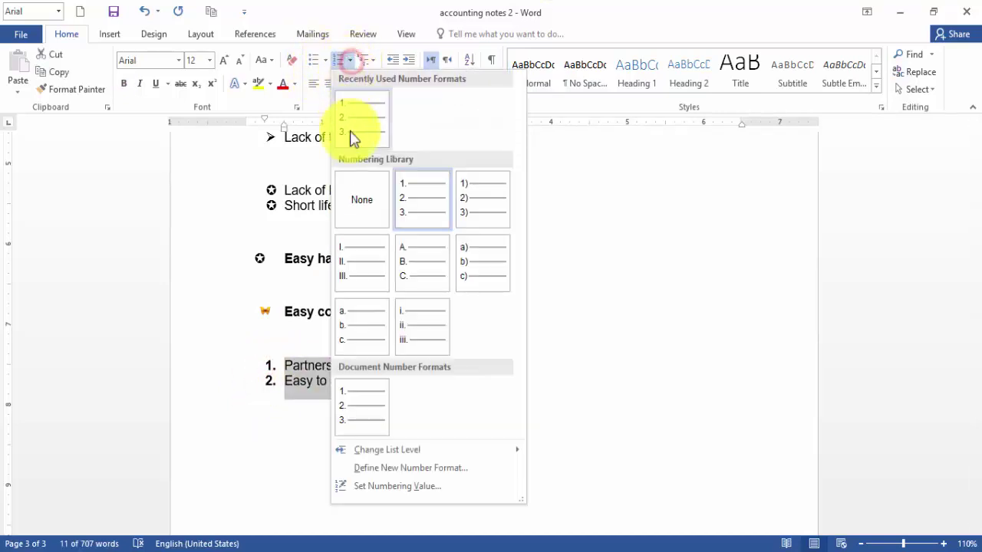
{"action": "left_click", "coordinate": [359, 199]}
{"action": "left_click", "coordinate": [429, 421]}
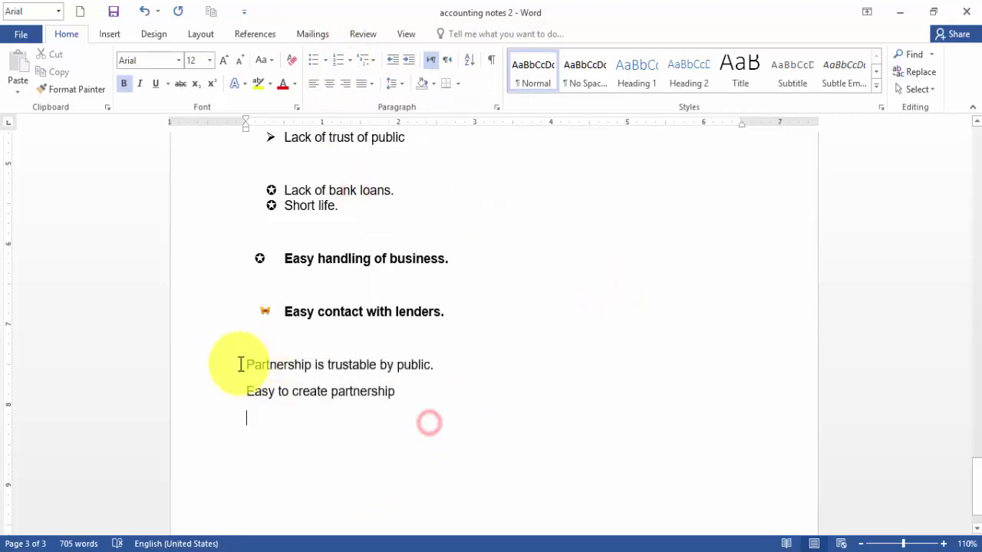
{"action": "key", "text": "ctrl+z"}
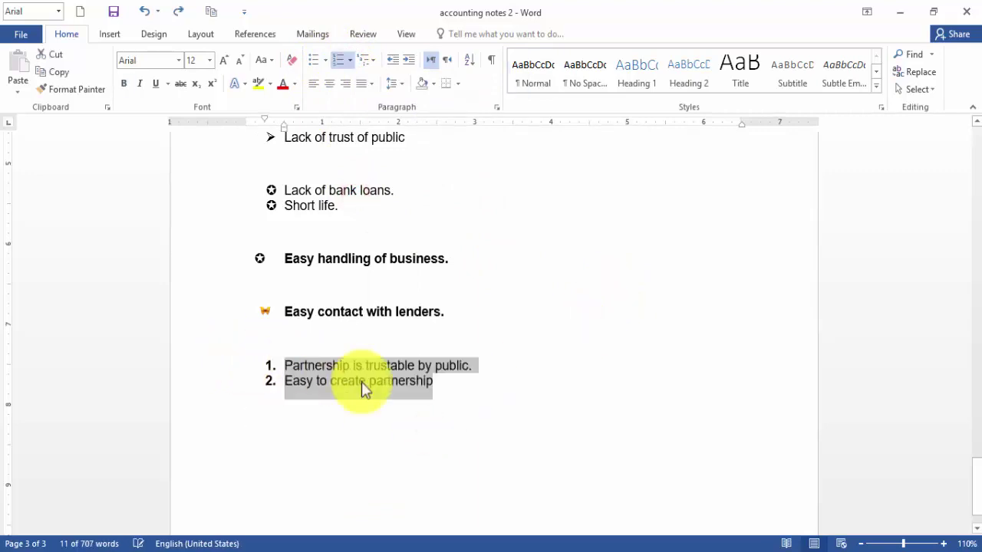
- End the list after "Easy to create partnership" and start a new numbered list in the 1) 2) 3) format below it
{"action": "left_click", "coordinate": [358, 378]}
{"action": "key", "text": "End"}
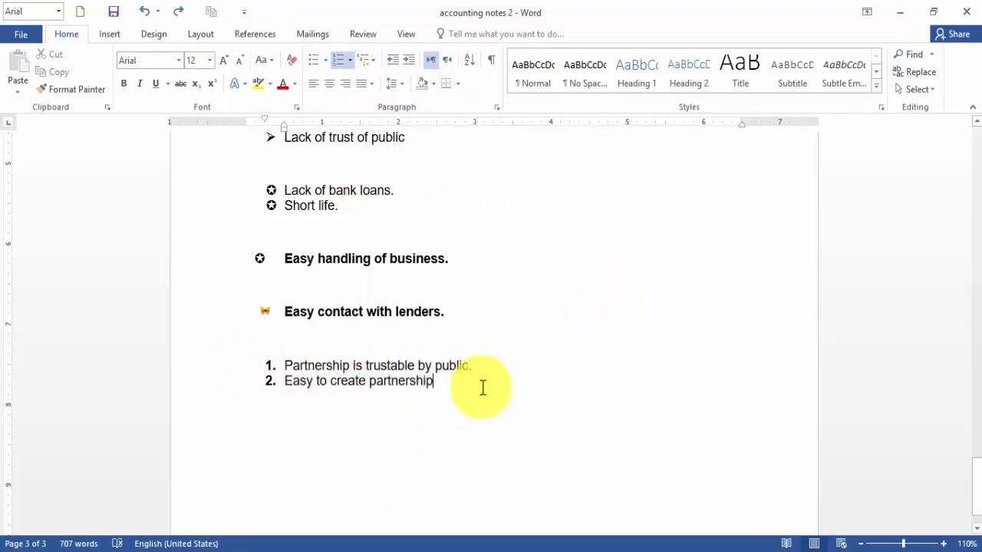
{"action": "key", "text": "Return"}
{"action": "key", "text": "Return"}
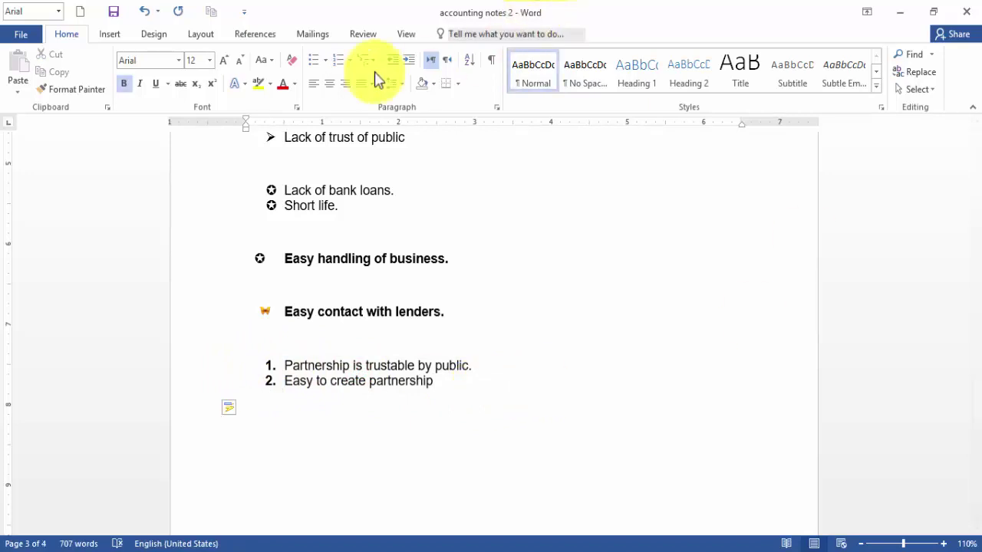
{"action": "left_click", "coordinate": [348, 61]}
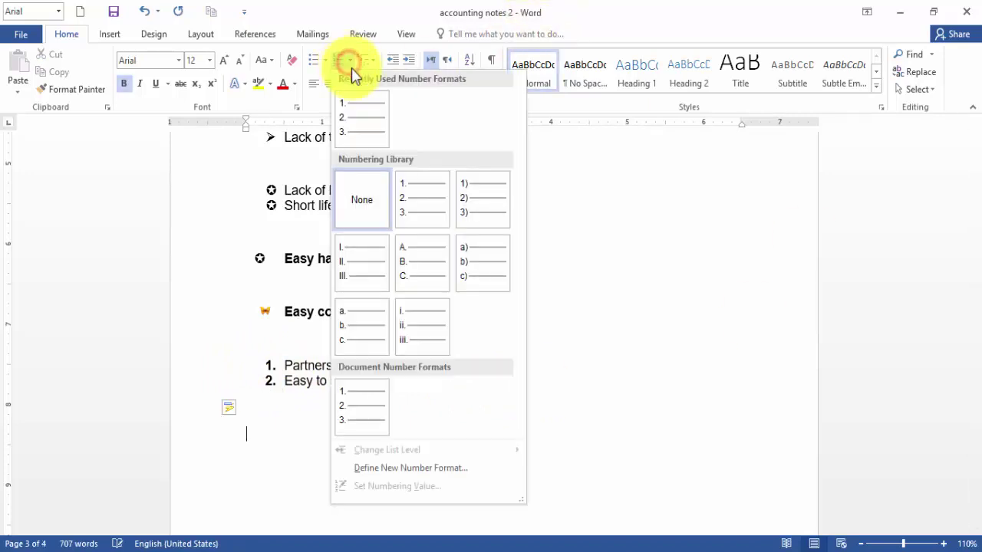
{"action": "left_click", "coordinate": [467, 201]}
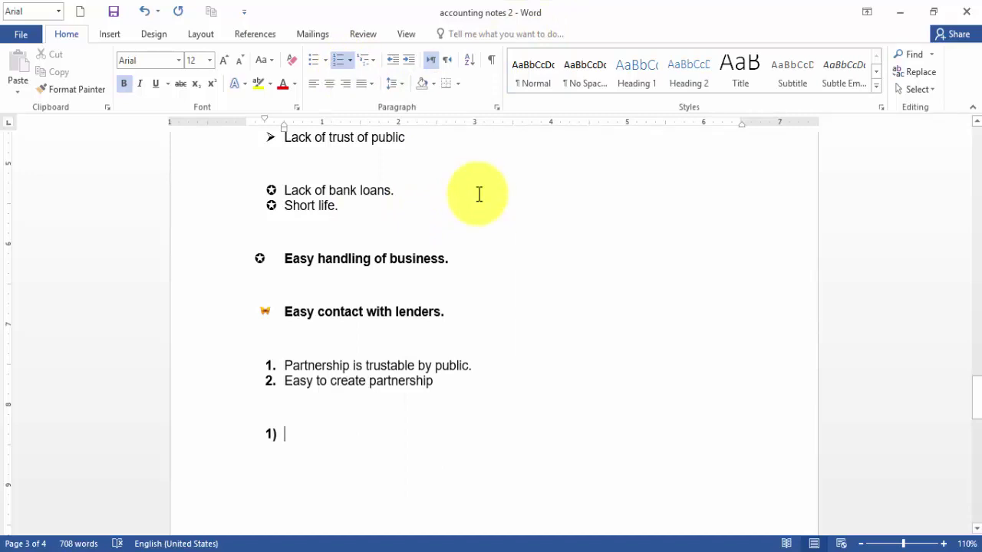
- Enter the bold numbered items "Easy to register" and "Easy to contribute in business", and end the list
{"action": "type", "text": "easy"}
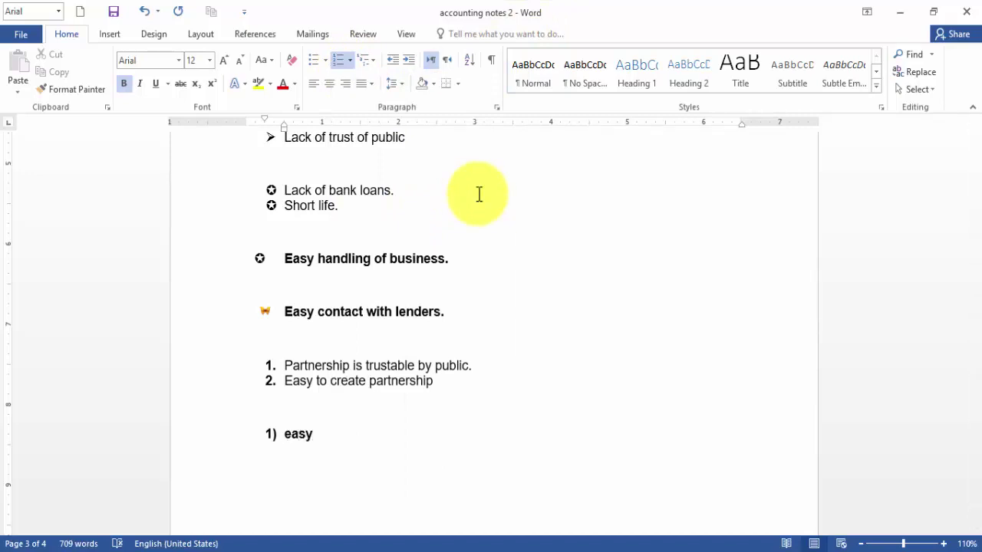
{"action": "type", "text": " to reg"}
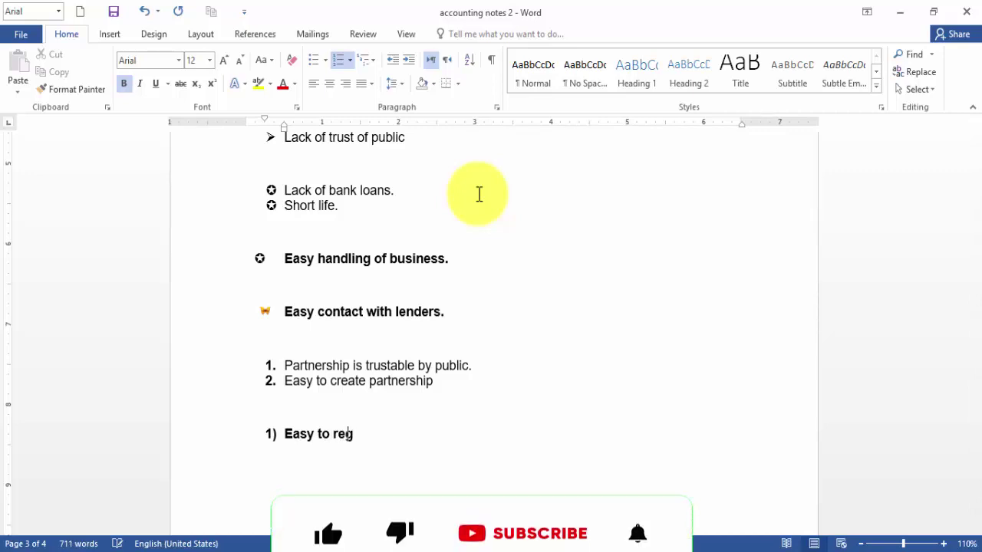
{"action": "type", "text": "ister"}
{"action": "key", "text": "Return"}
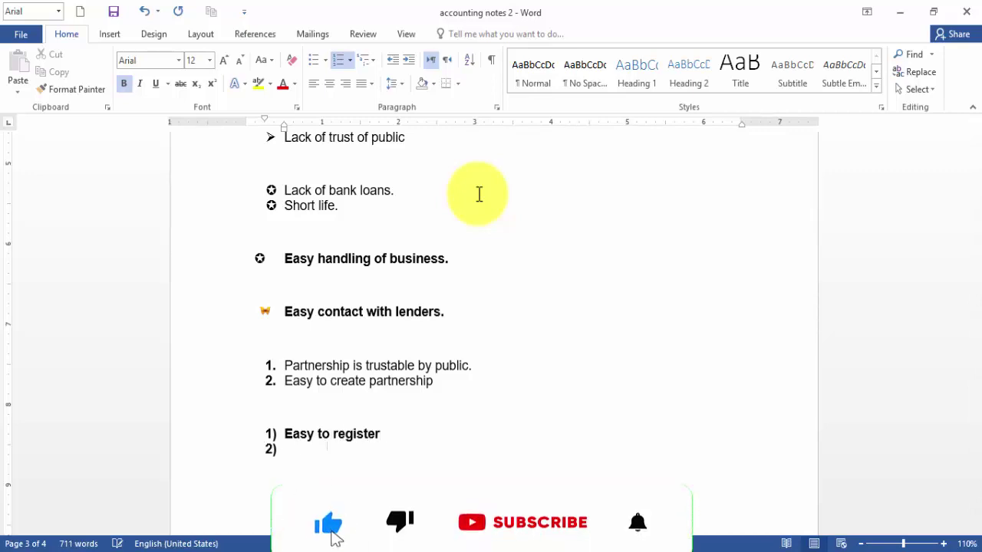
{"action": "type", "text": "e"}
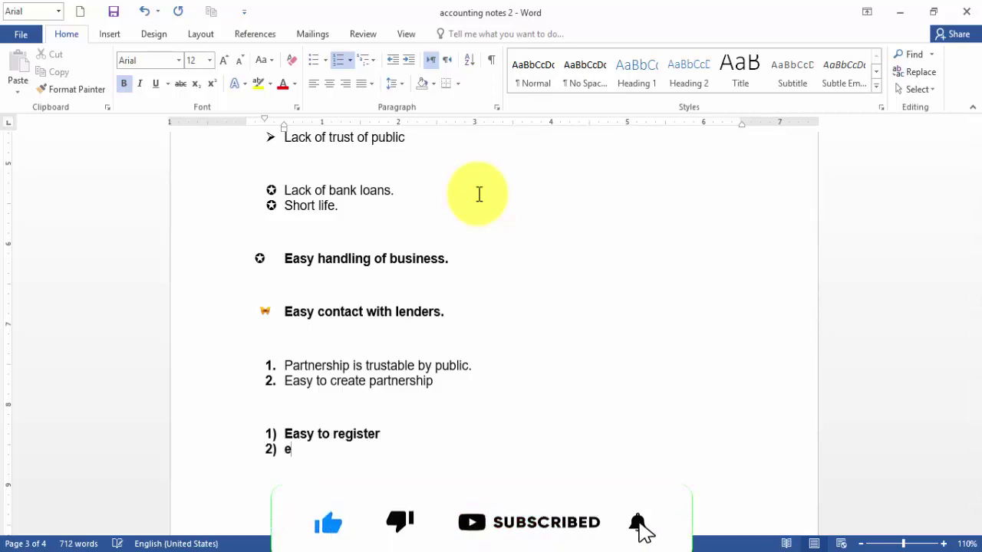
{"action": "type", "text": "asy to c"}
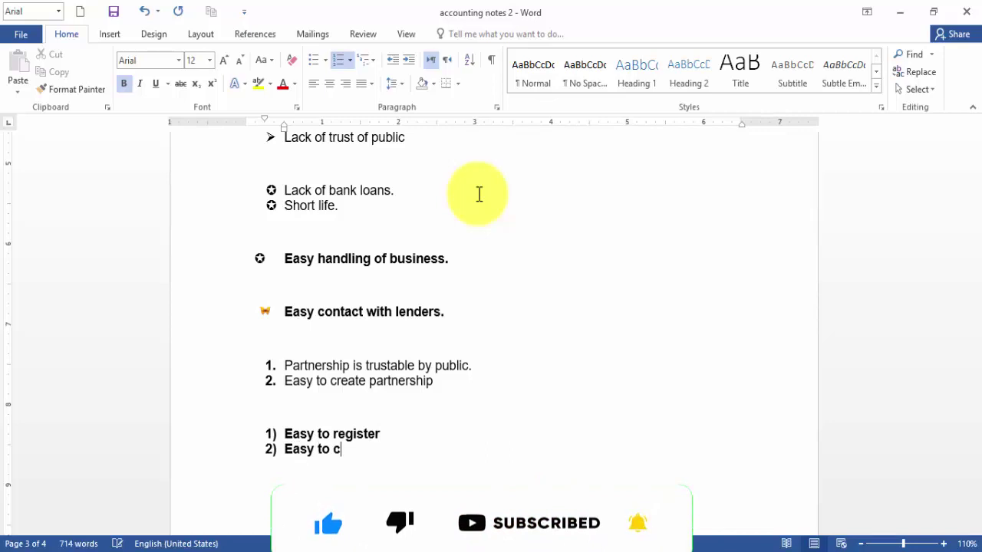
{"action": "type", "text": "ontribute "}
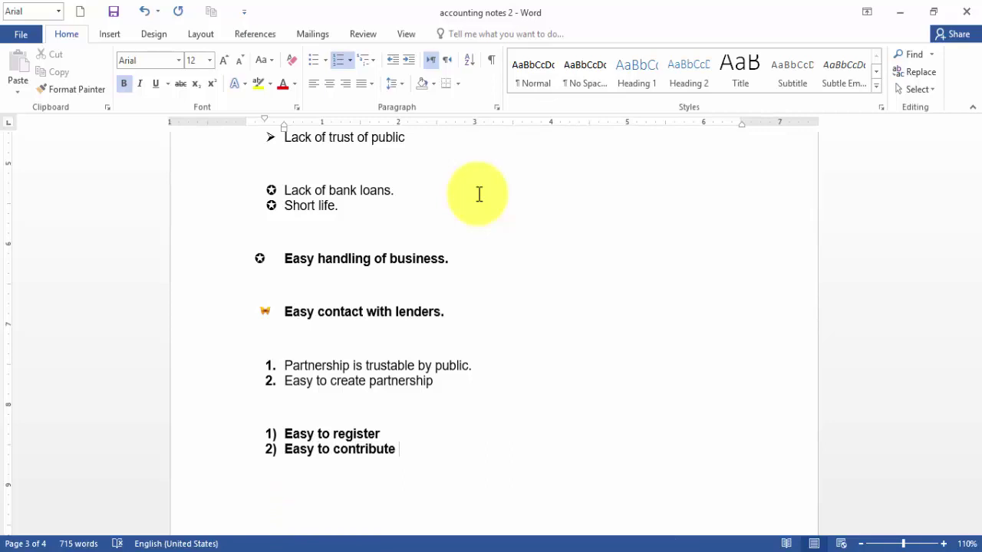
{"action": "type", "text": "in business"}
{"action": "key", "text": "Return"}
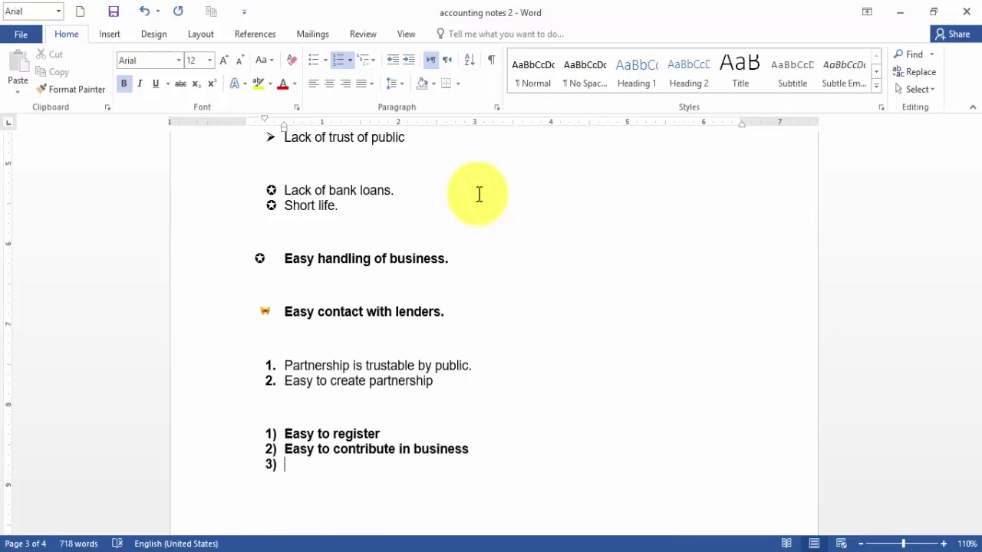
{"action": "key", "text": "Return"}
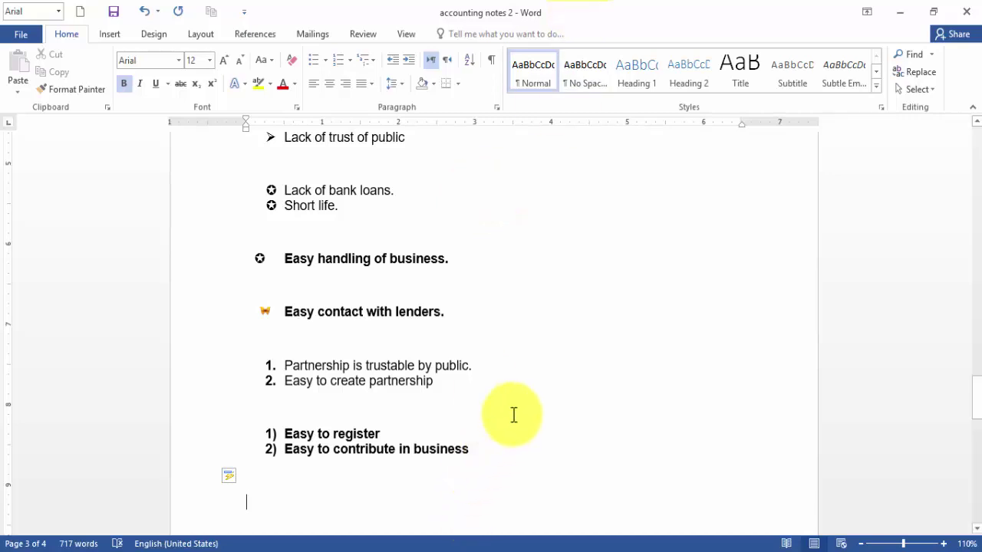
- Define a new number format with the 1st, 2nd, 3rd style and apply it to the empty line below "Easy to contribute in business"
{"action": "scroll", "coordinate": [513, 410], "scroll_direction": "down", "scroll_amount": 2}
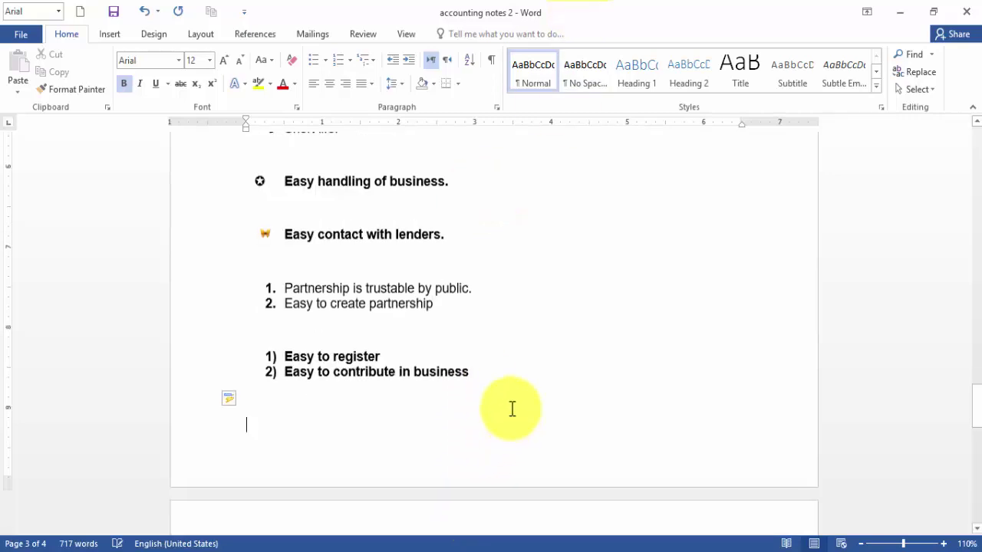
{"action": "left_click", "coordinate": [348, 60]}
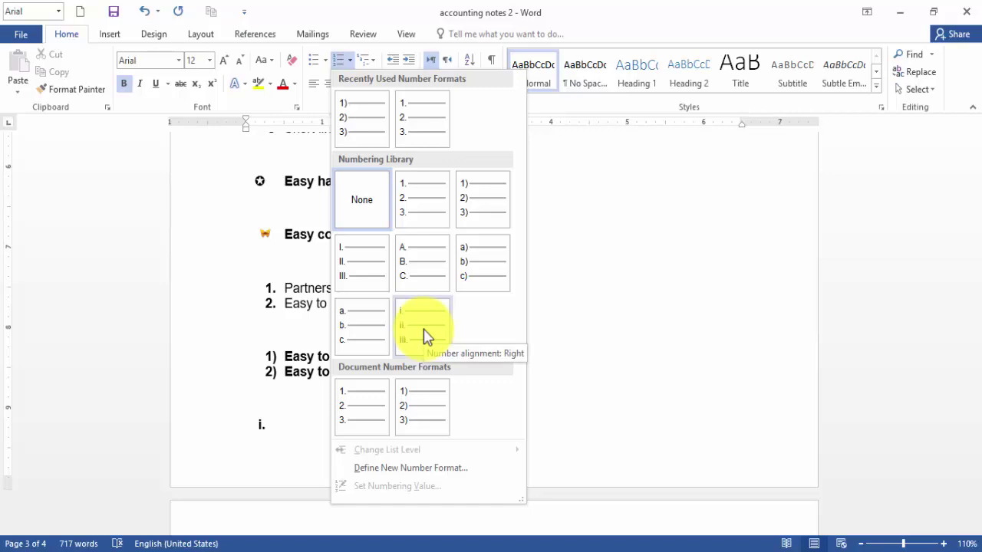
{"action": "left_click", "coordinate": [415, 469]}
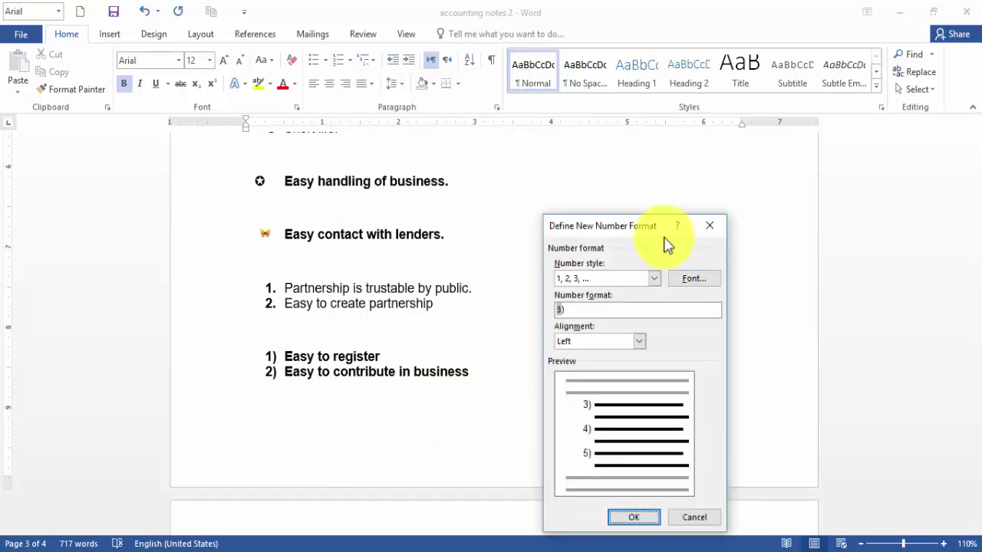
{"action": "left_click_drag", "start_coordinate": [631, 224], "coordinate": [658, 125]}
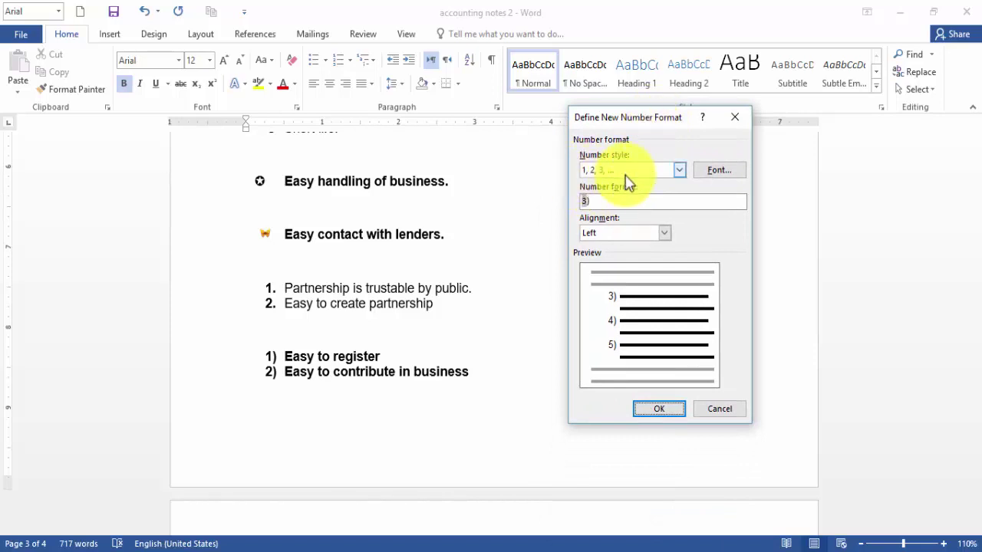
{"action": "left_click", "coordinate": [681, 171]}
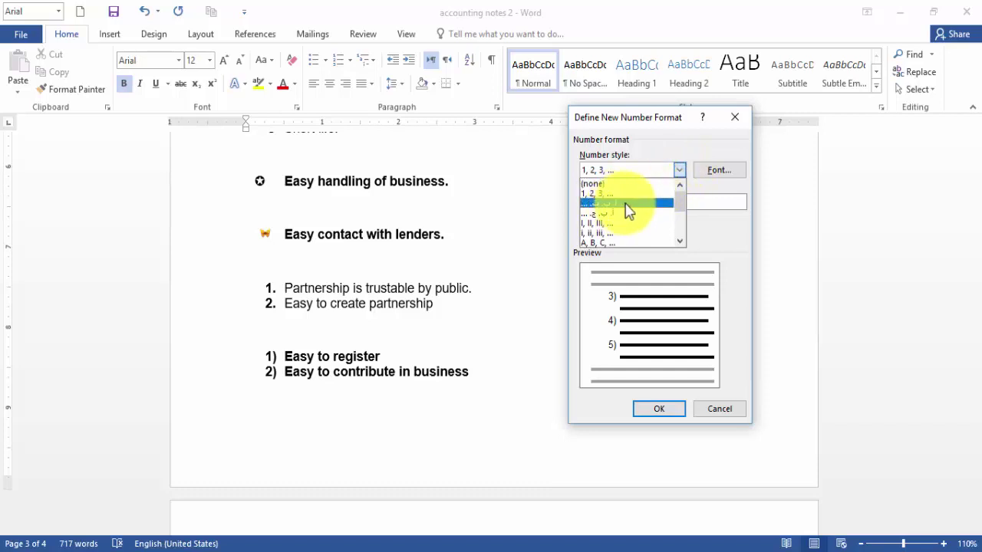
{"action": "left_click", "coordinate": [679, 240]}
{"action": "left_click", "coordinate": [679, 240]}
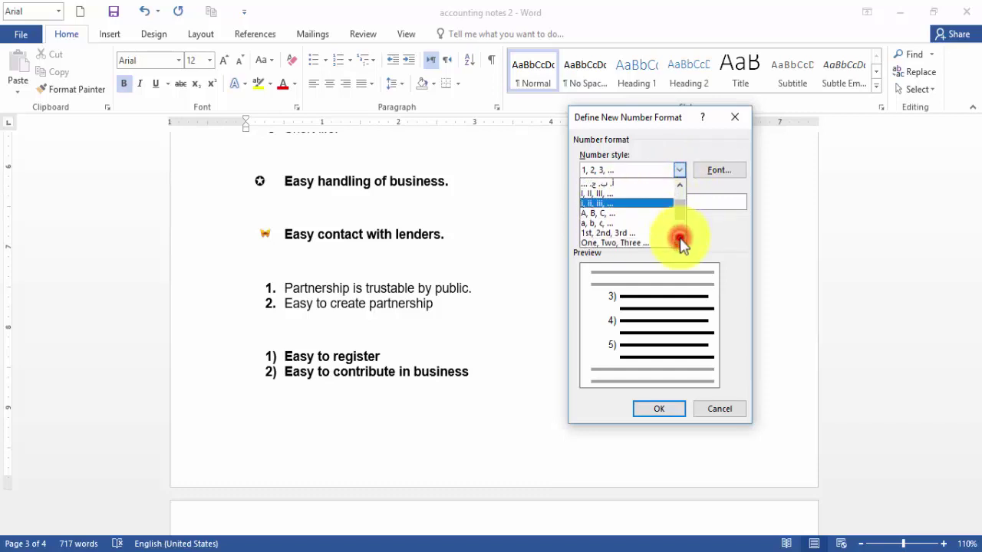
{"action": "left_click", "coordinate": [625, 232]}
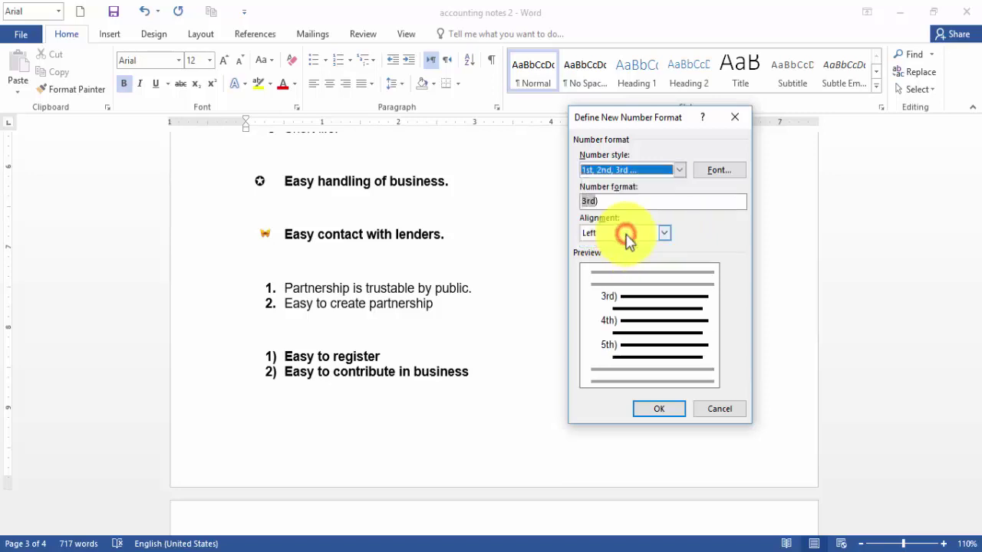
{"action": "left_click", "coordinate": [649, 414]}
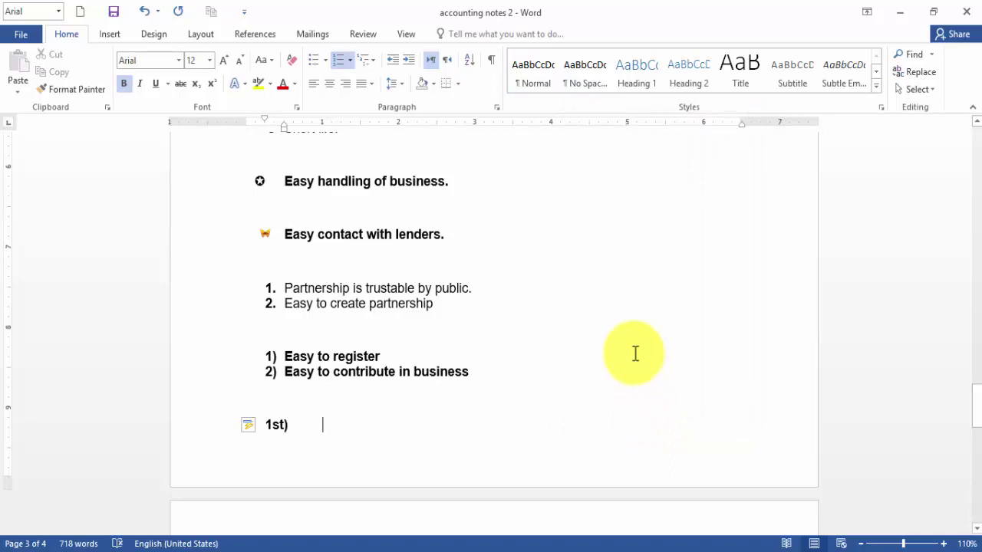
- Enter "Easy to carry business" as the 1st) item and start the following list item
{"action": "type", "text": "easy to "}
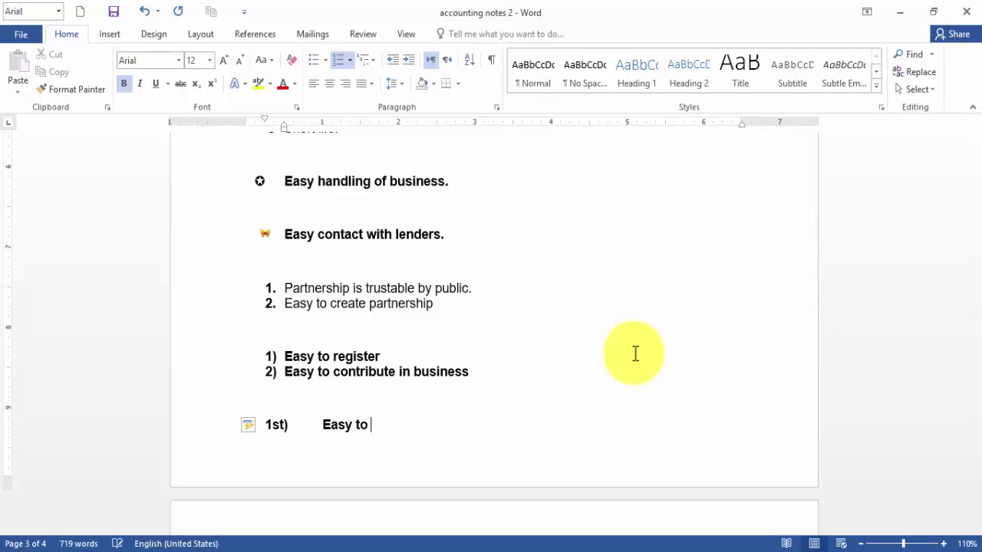
{"action": "type", "text": "carry bus"}
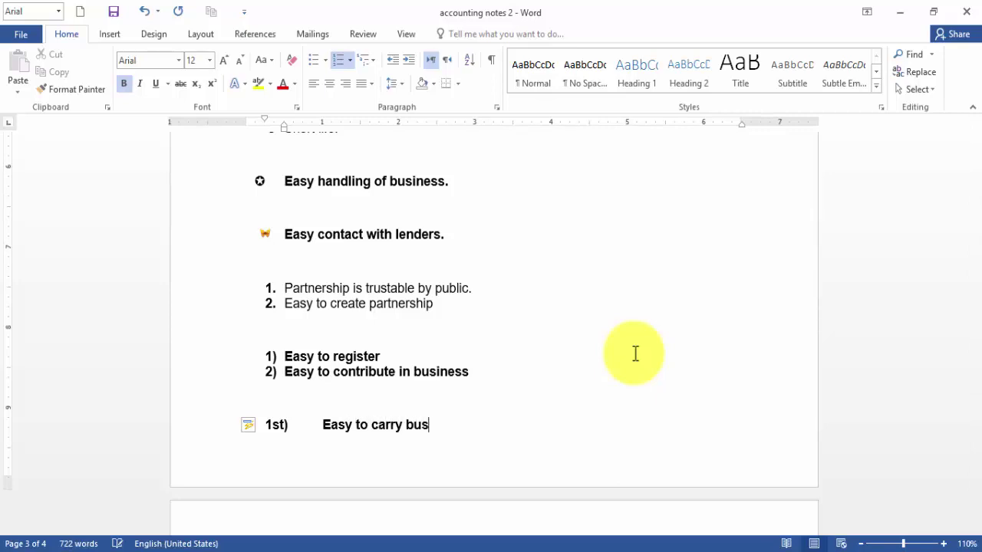
{"action": "type", "text": "iness"}
{"action": "key", "text": "Return"}
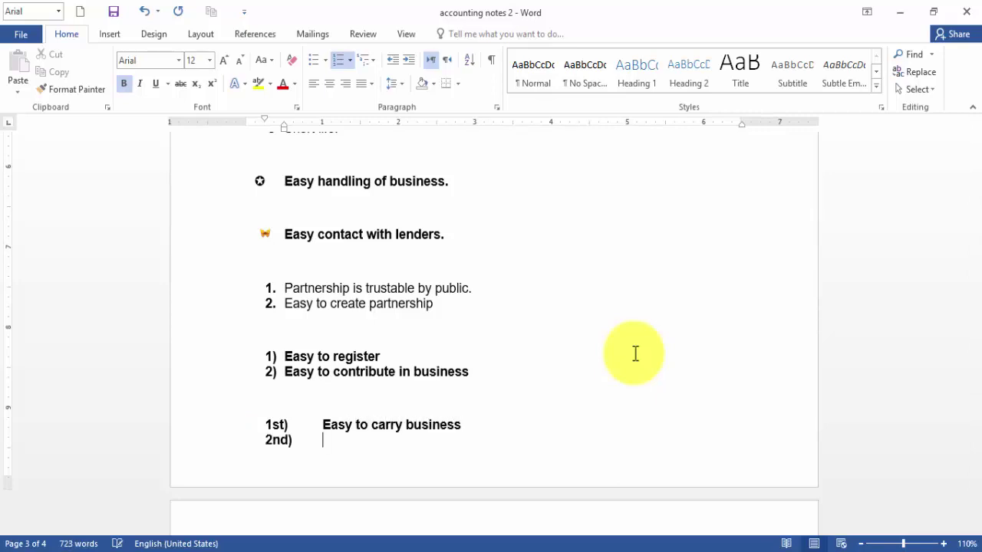